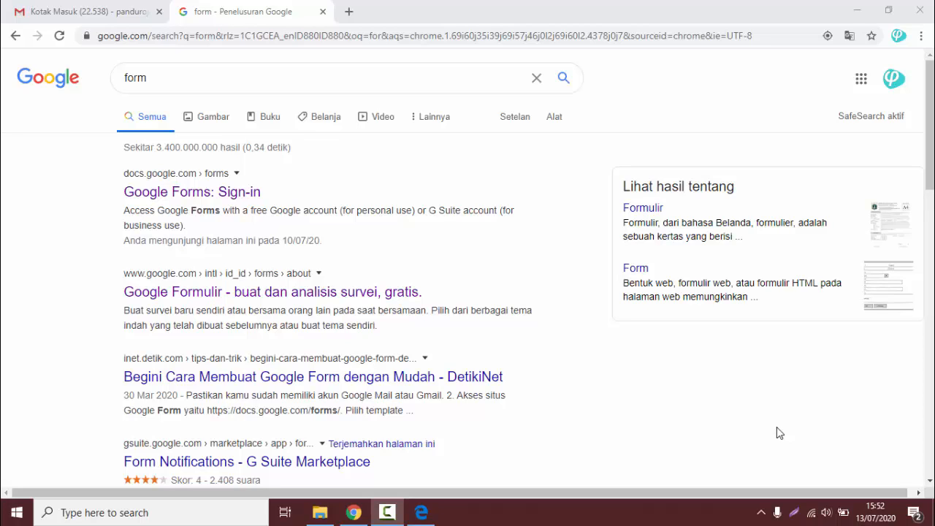
Search Google for "form" and open the Google Forms sign-in result
click(243, 74)
key(BackSpace)
key(BackSpace)
key(BackSpace)
key(BackSpace)
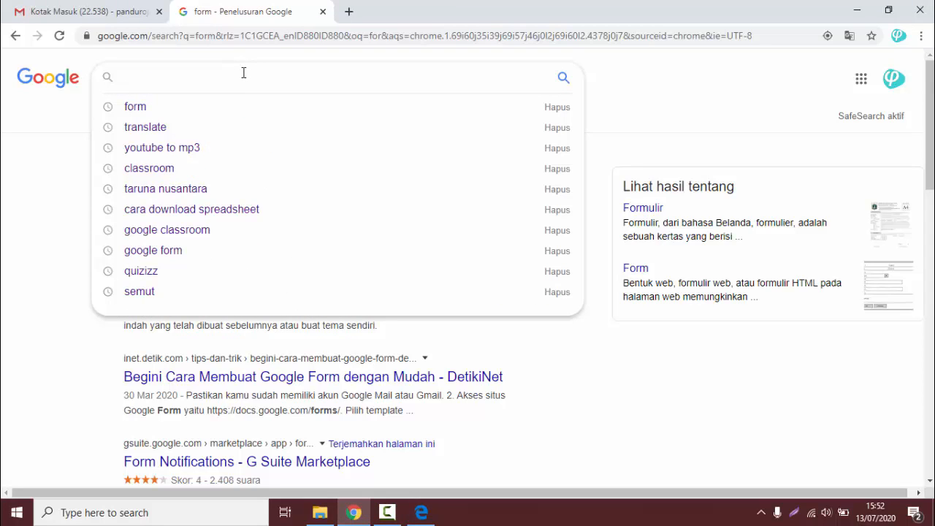
text(form)
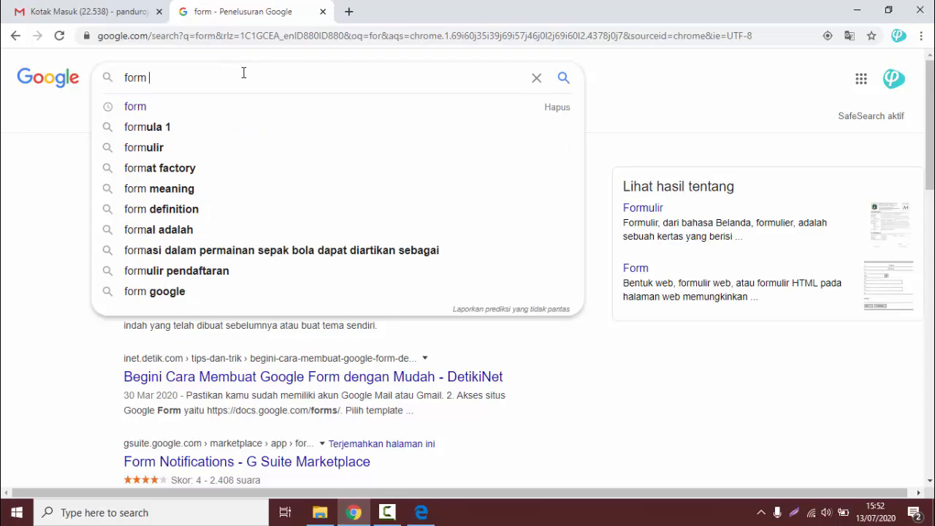
key(Return)
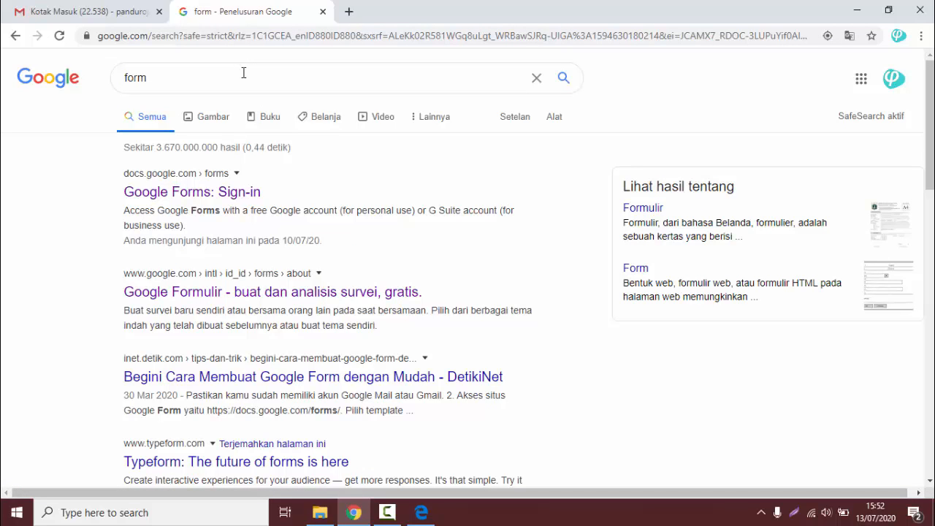
click(227, 203)
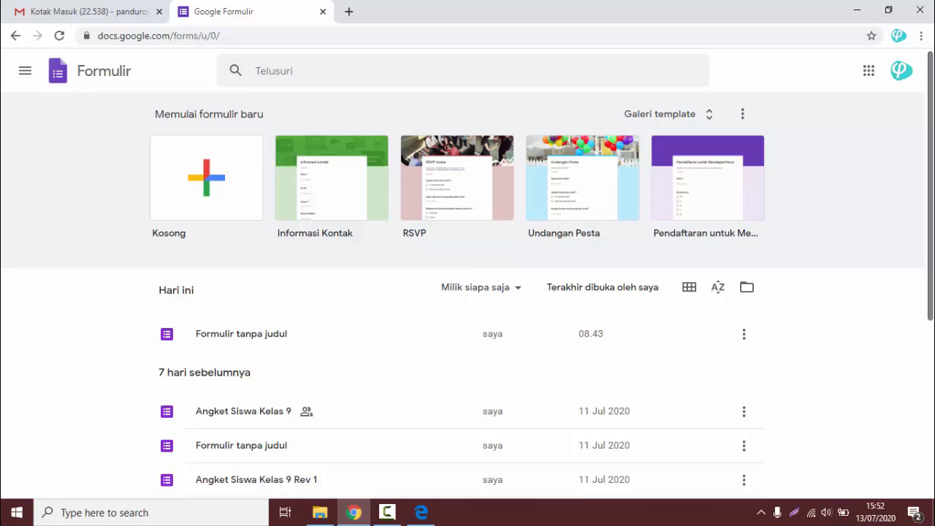
Create a blank form and title it "Refleksi MPLS Hari Ke 2"
drag(930, 214, 910, 209)
click(205, 192)
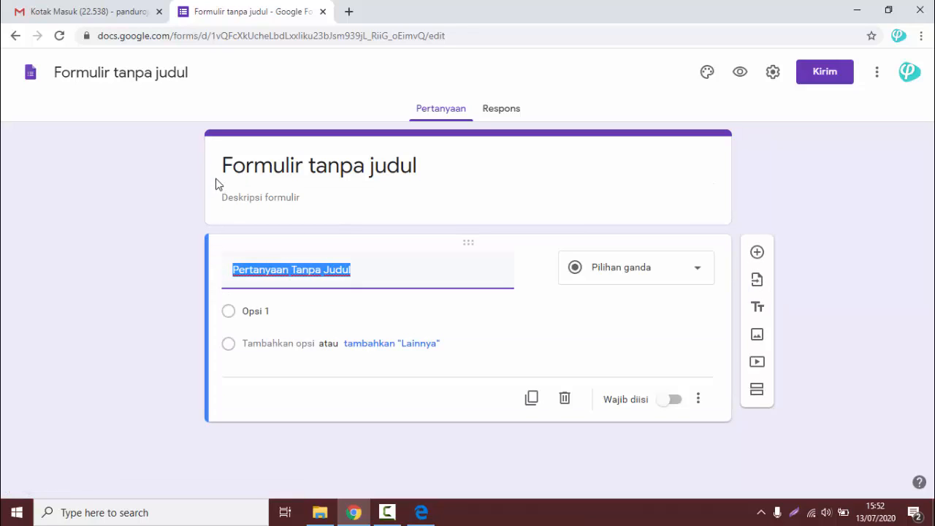
click(251, 166)
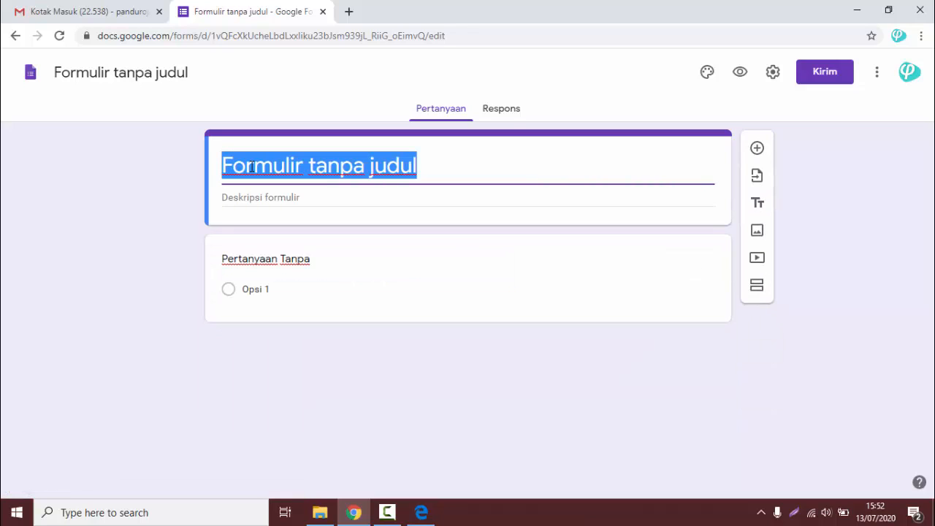
text(Re)
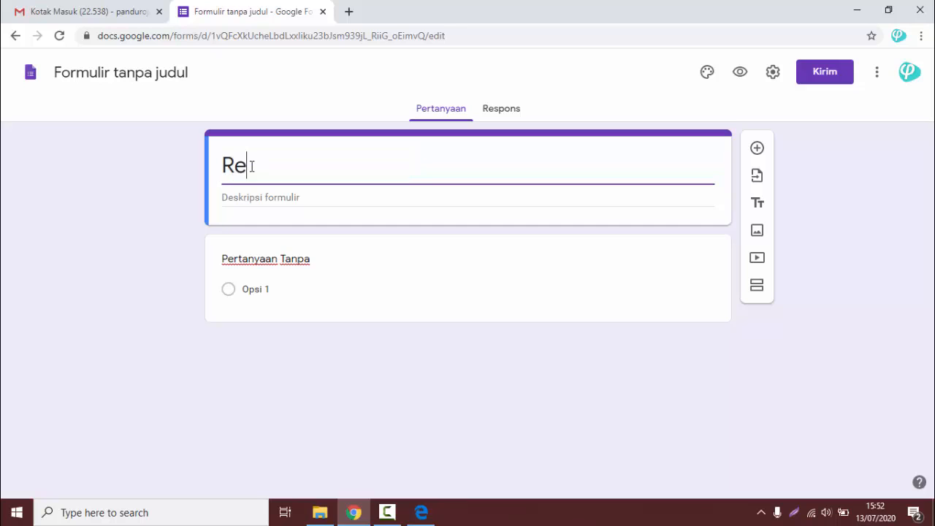
text(fleksi M)
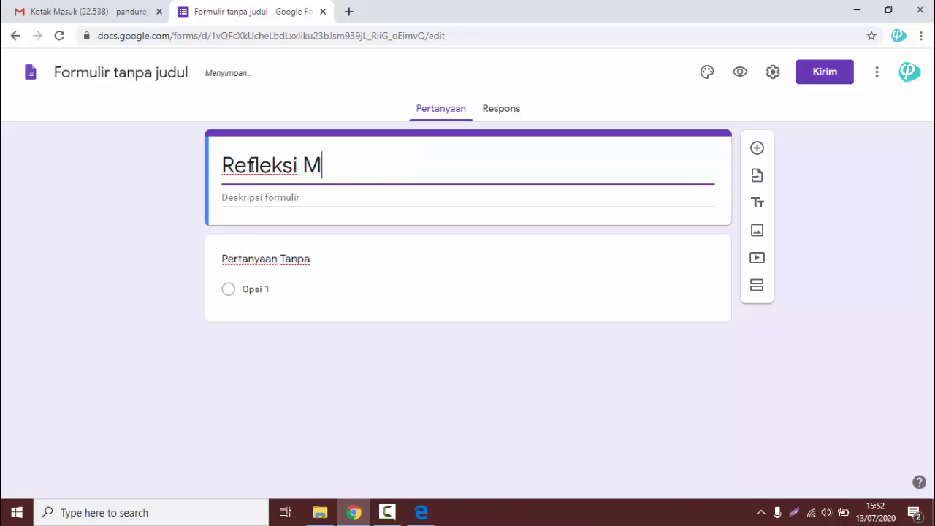
text(PLS Hari Ke 2)
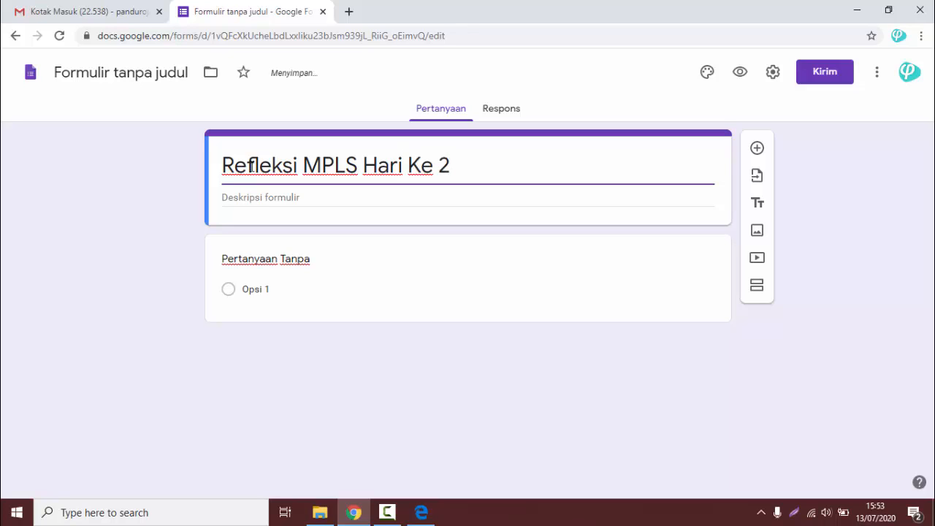
Enter the form description "Lengkapi pertanyaan berikut setelah kalian mengikuti sesi Kelompok"
click(243, 203)
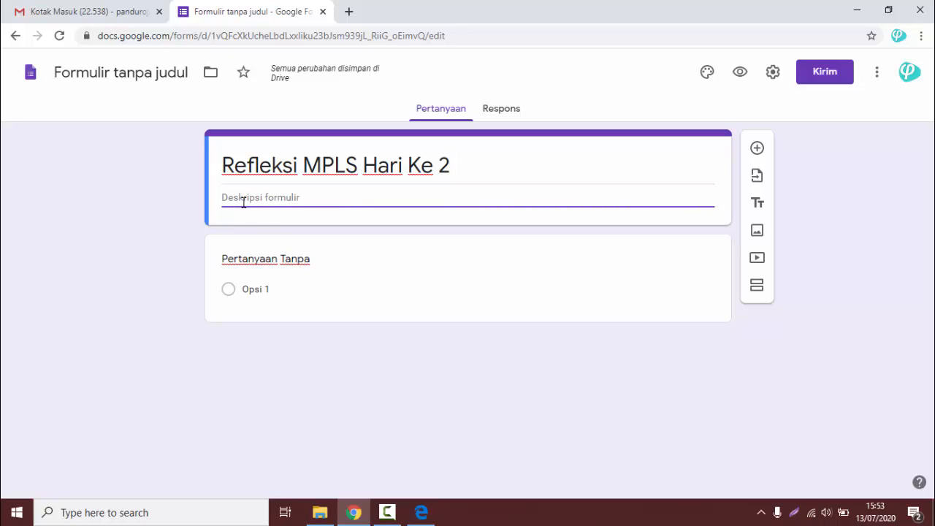
text(Isis)
key(BackSpace)
key(BackSpace)
key(BackSpace)
key(BackSpace)
text(leng)
key(BackSpace)
key(BackSpace)
key(BackSpace)
key(BackSpace)
text(Lengkapi)
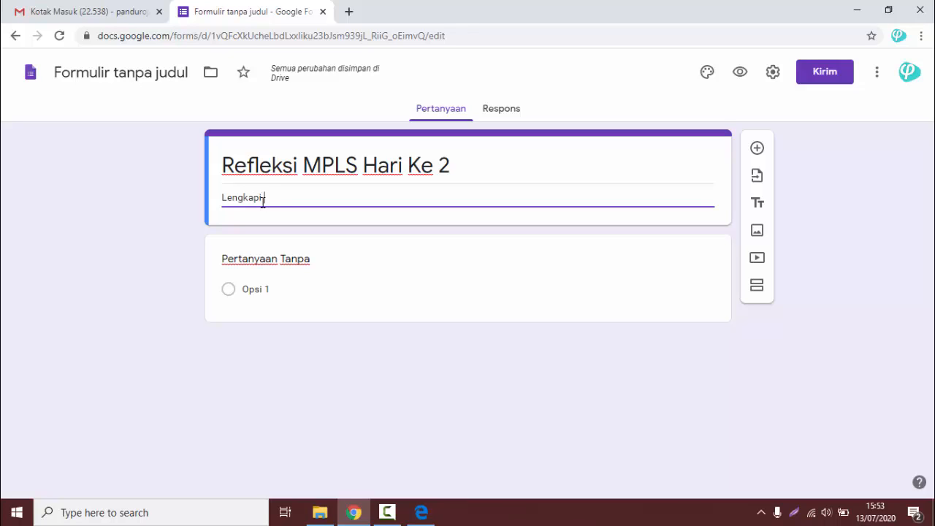
text( pertanya)
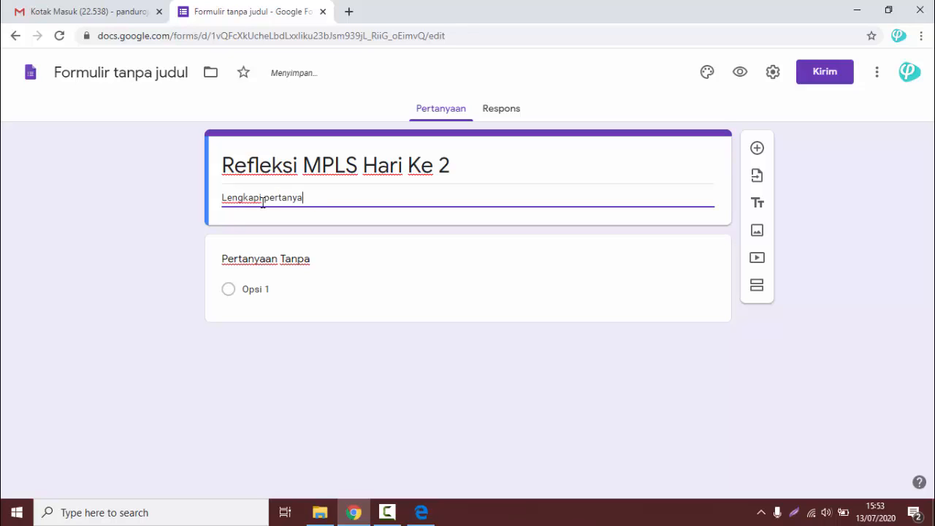
text(an berikut set)
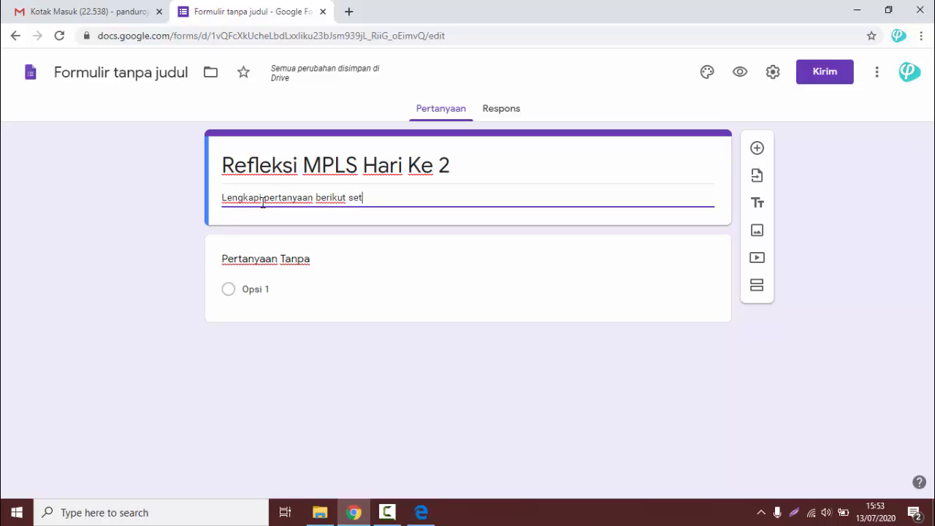
text(elah kalian mengi)
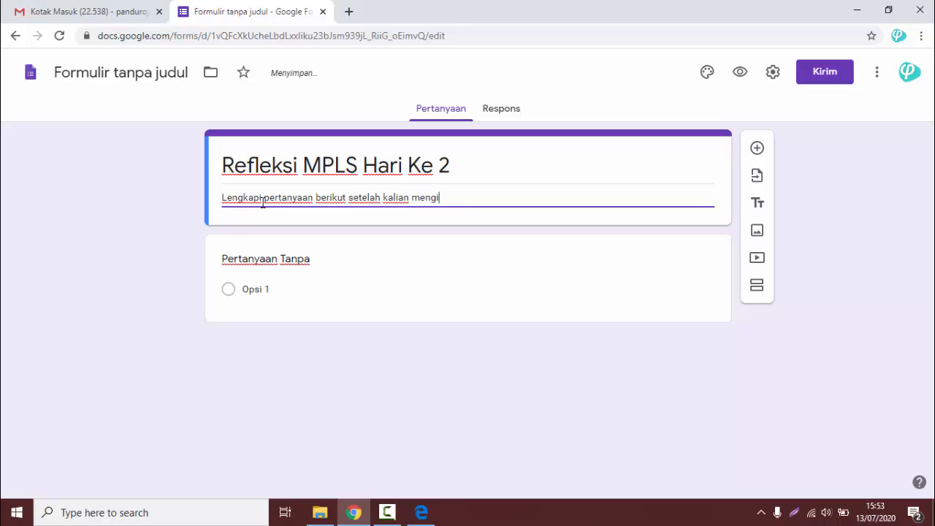
text(kuti sesi)
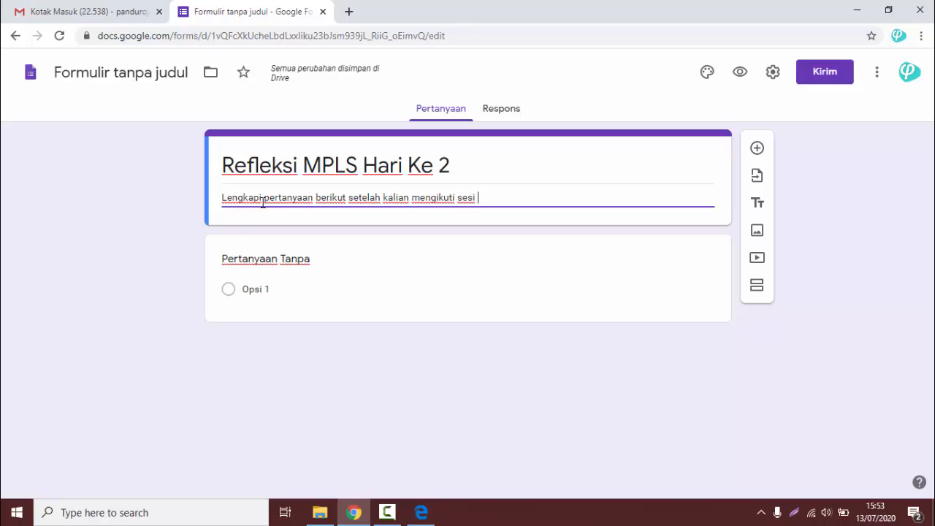
text( Kelompok)
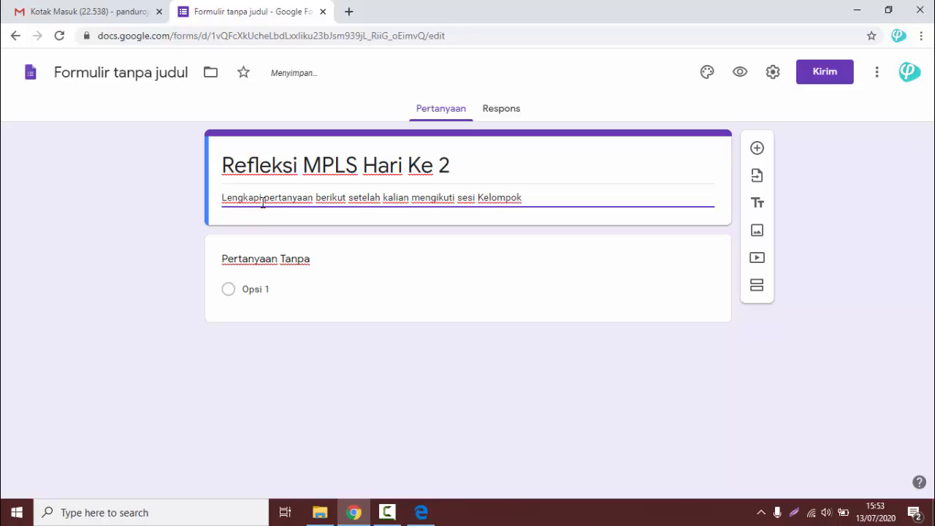
Title the form's first question "Nama Lengkap"
click(293, 256)
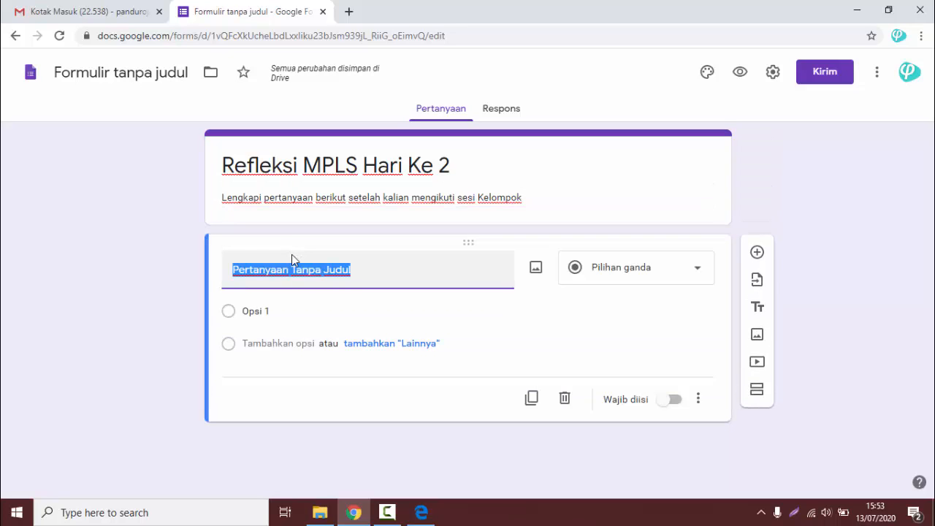
text(Nama L)
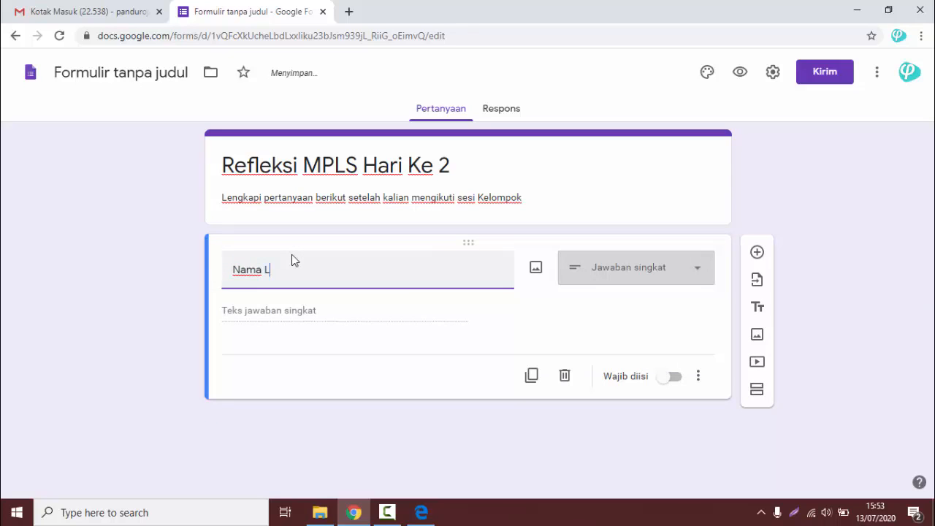
text(engkap)
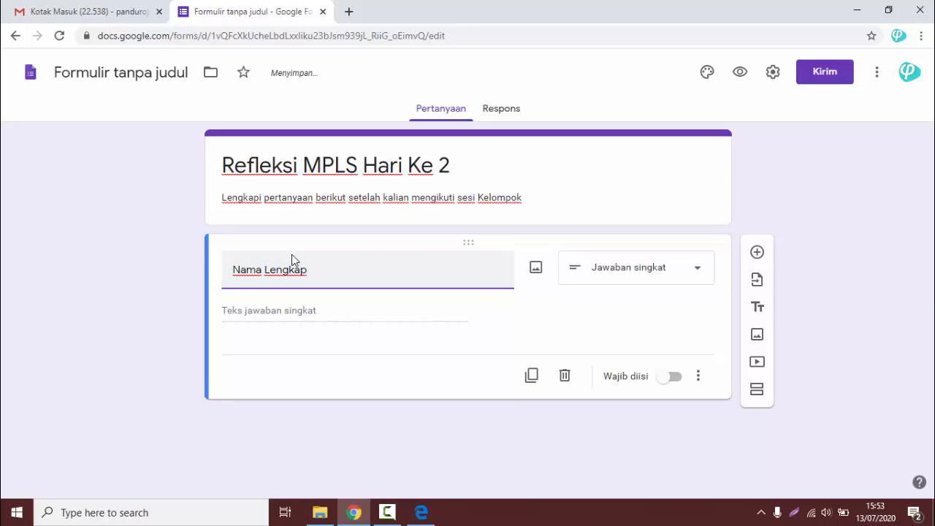
Choose Jawaban singkat as the answer type of the Nama Lengkap question and make it required
click(694, 270)
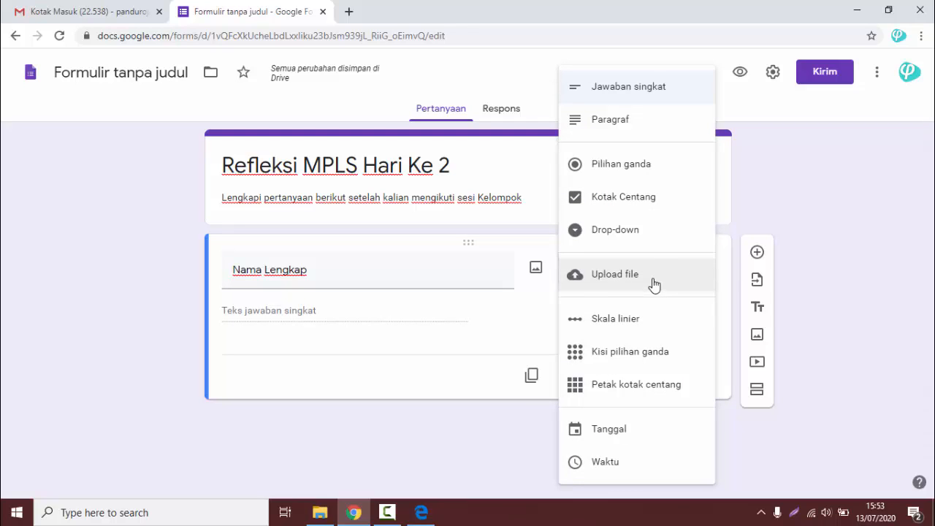
click(839, 215)
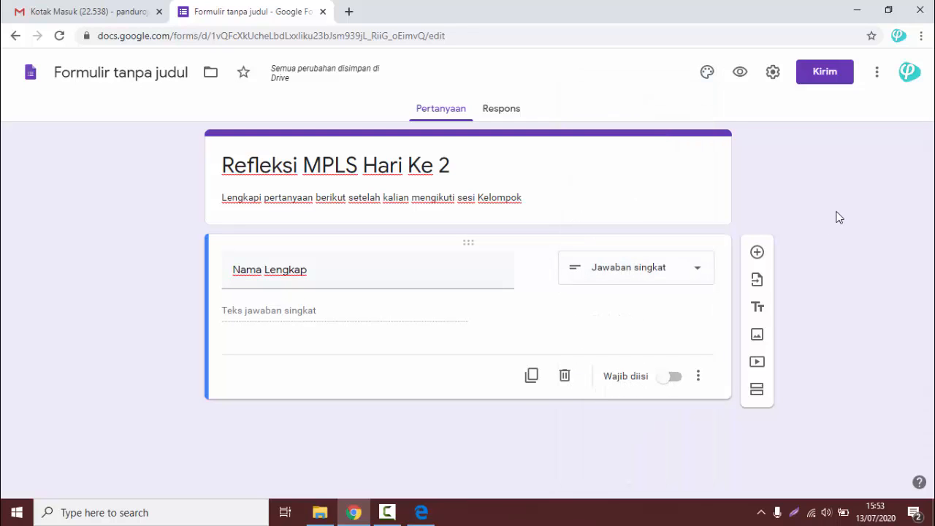
click(669, 272)
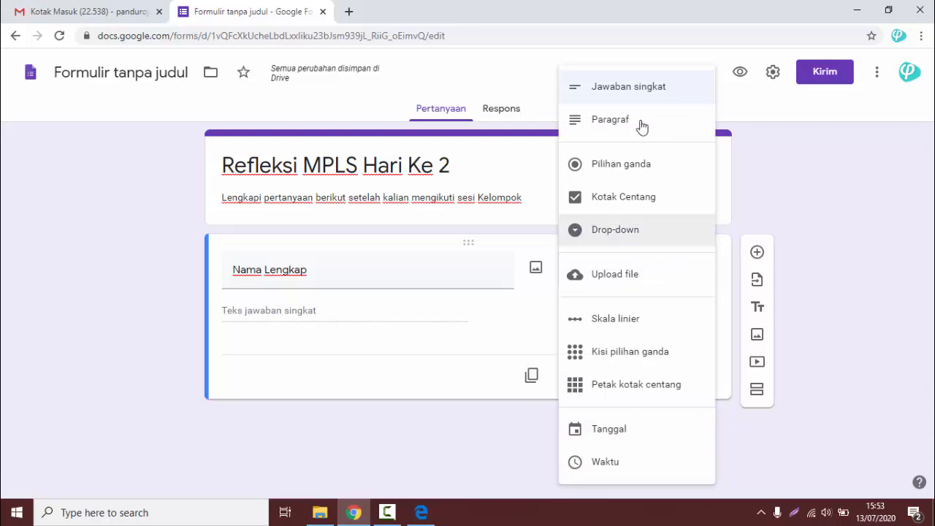
click(634, 94)
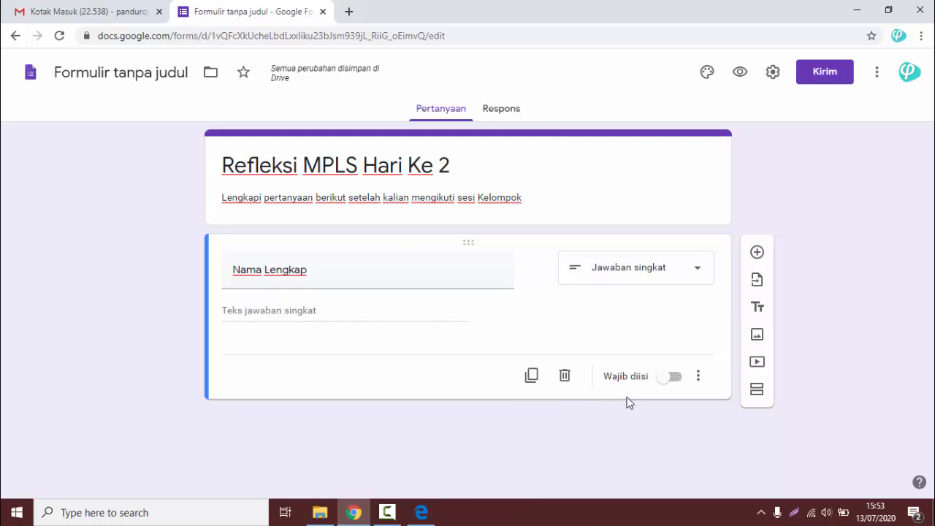
click(671, 377)
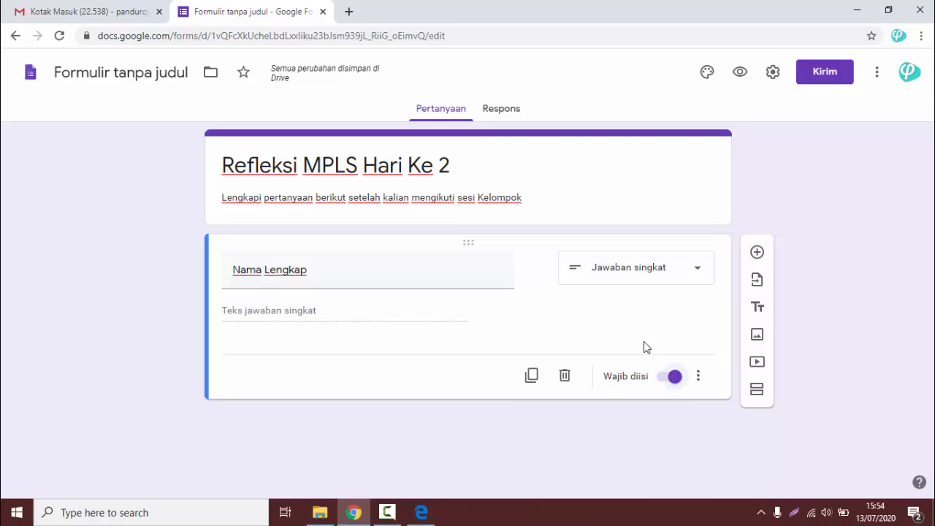
Add a new question below Nama Lengkap titled "Alamat Email"
click(757, 254)
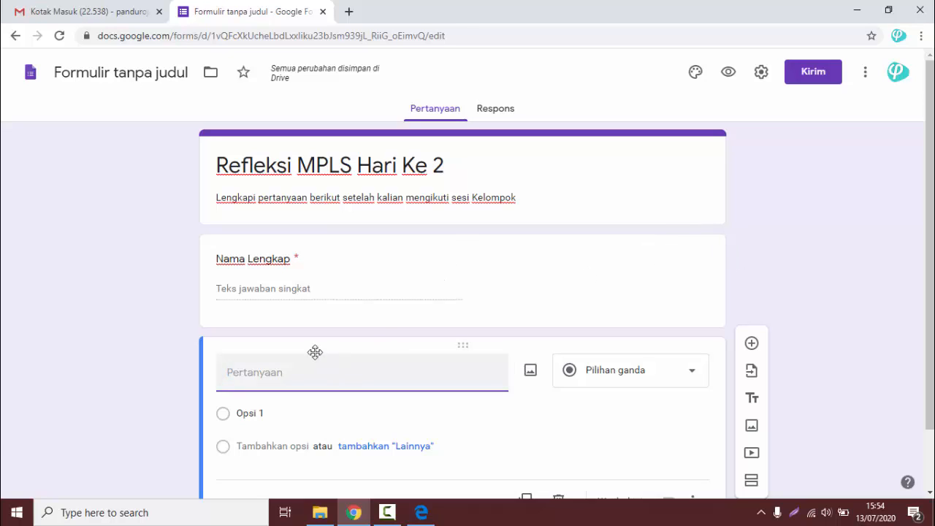
text(El)
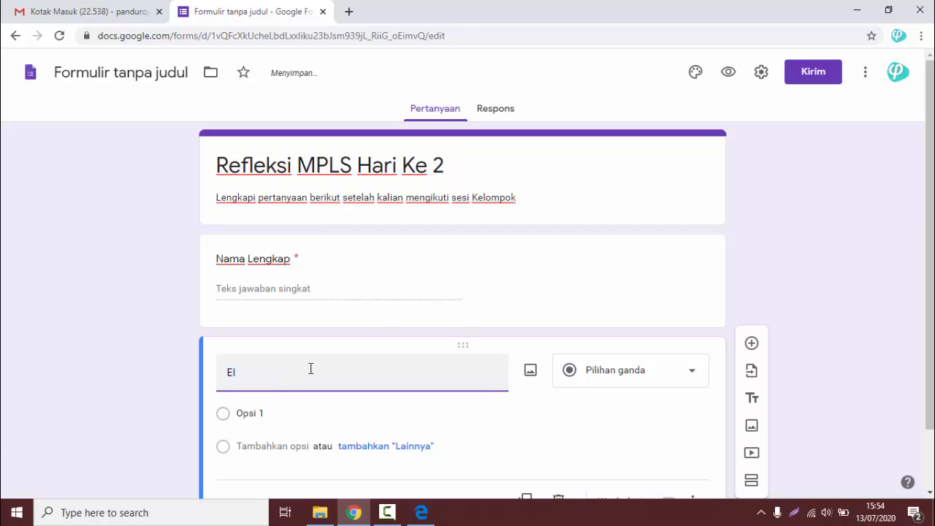
key(BackSpace)
key(BackSpace)
text(Alamat Emaul)
key(BackSpace)
key(BackSpace)
text(il)
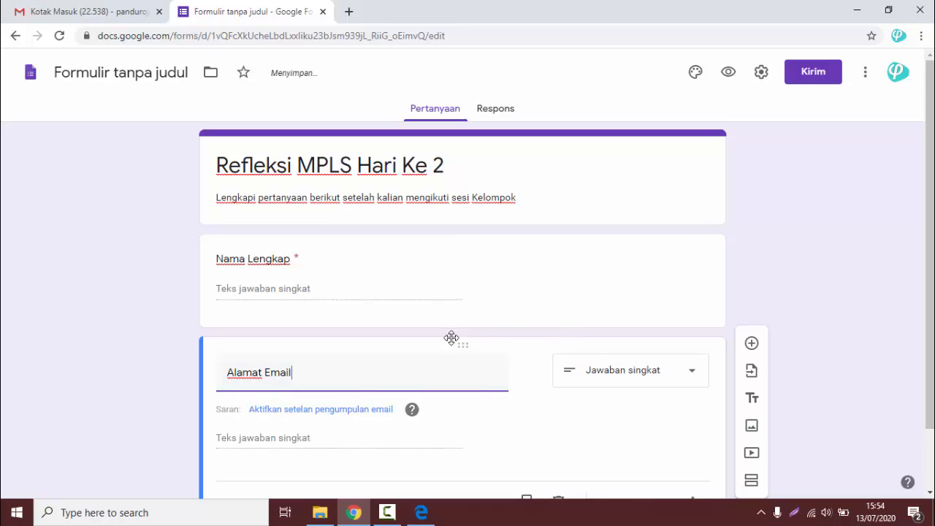
Move the Alamat Email question above Nama Lengkap and make it required
drag(463, 343, 444, 234)
click(812, 271)
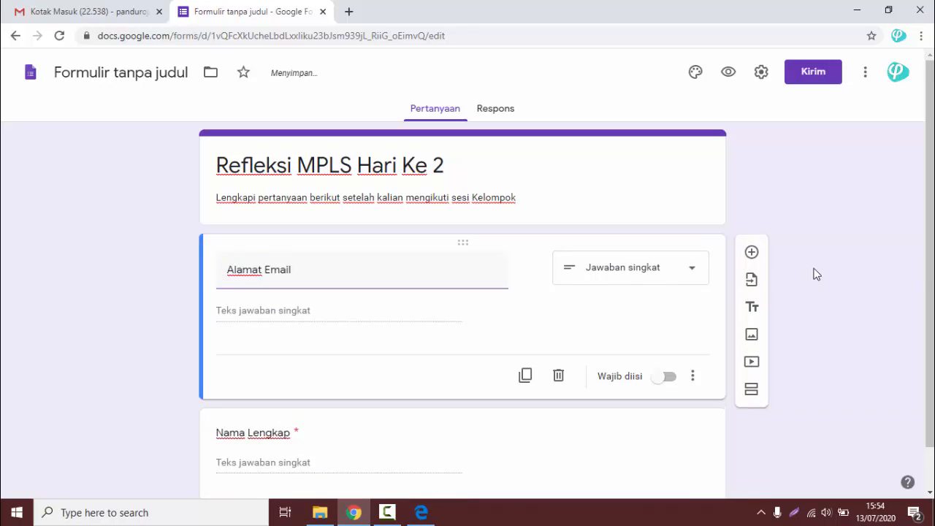
scroll(813, 271, down, 1)
click(664, 330)
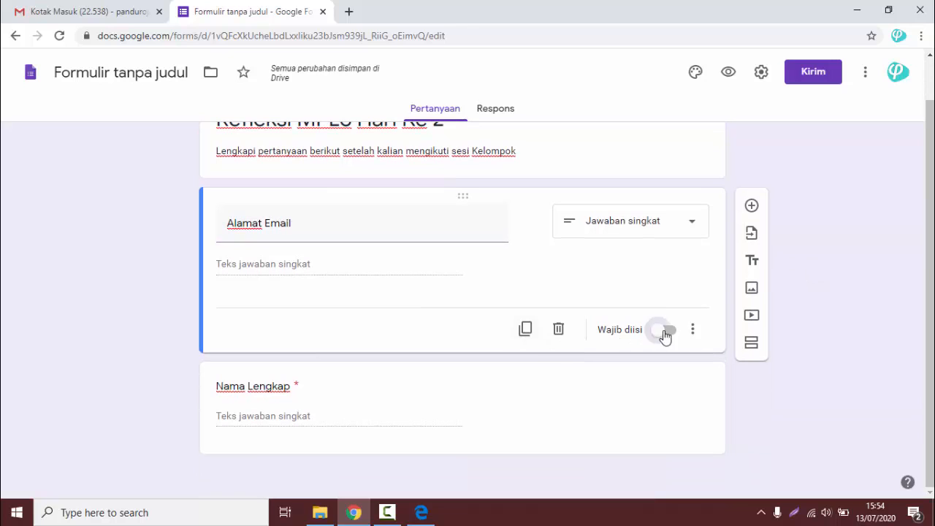
Add a new question after Nama Lengkap titled "Nomor Absesi"
click(710, 414)
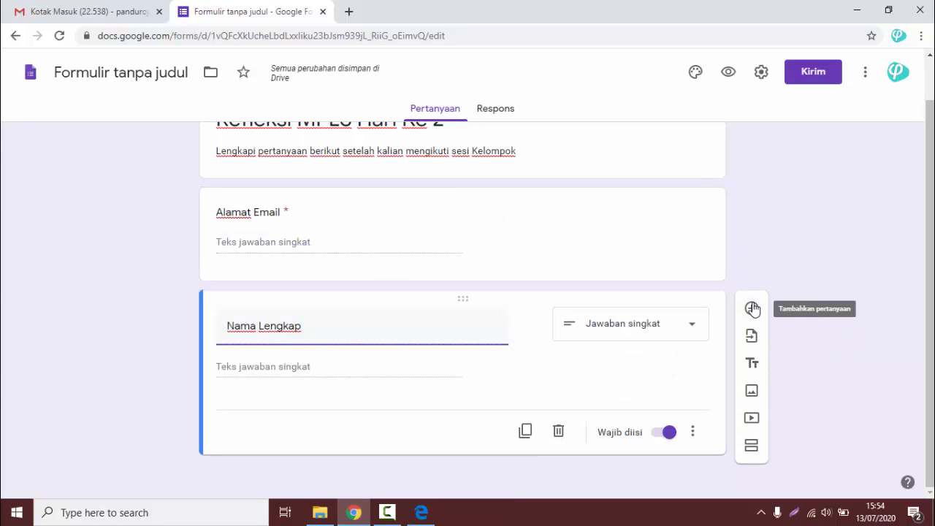
click(753, 309)
text(N)
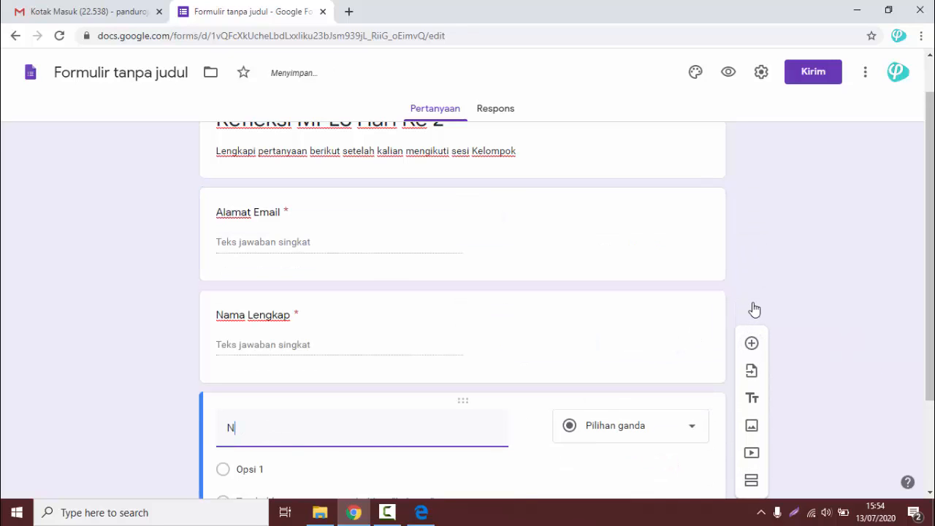
text(omor Absesiu)
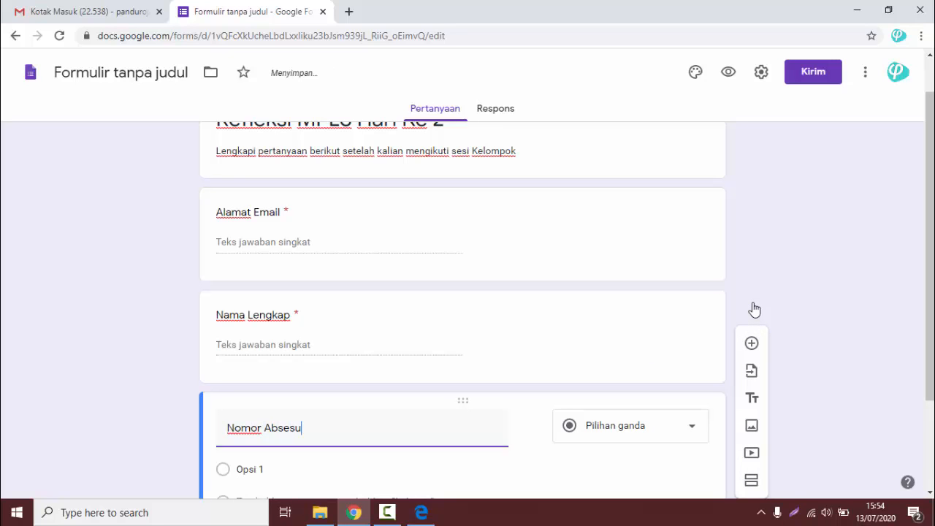
key(BackSpace)
key(BackSpace)
text(i)
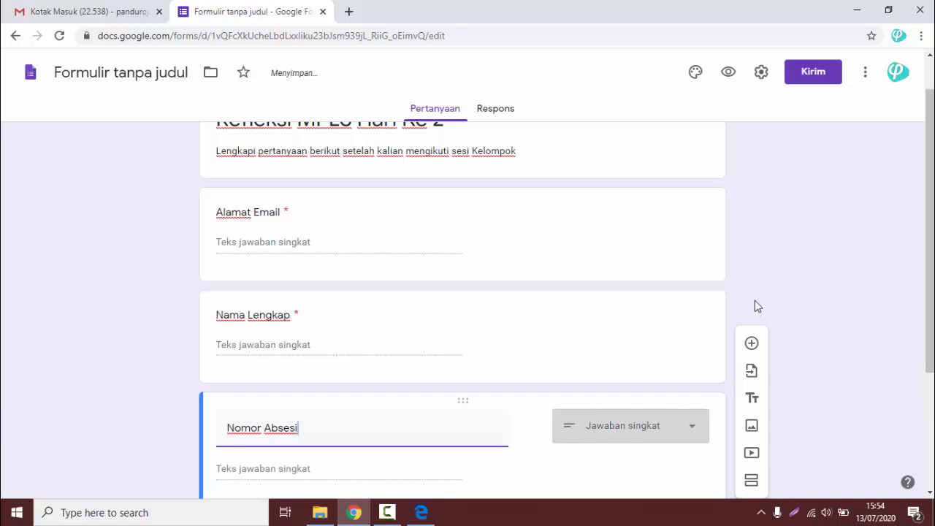
scroll(754, 300, down, 1)
scroll(600, 365, down, 1)
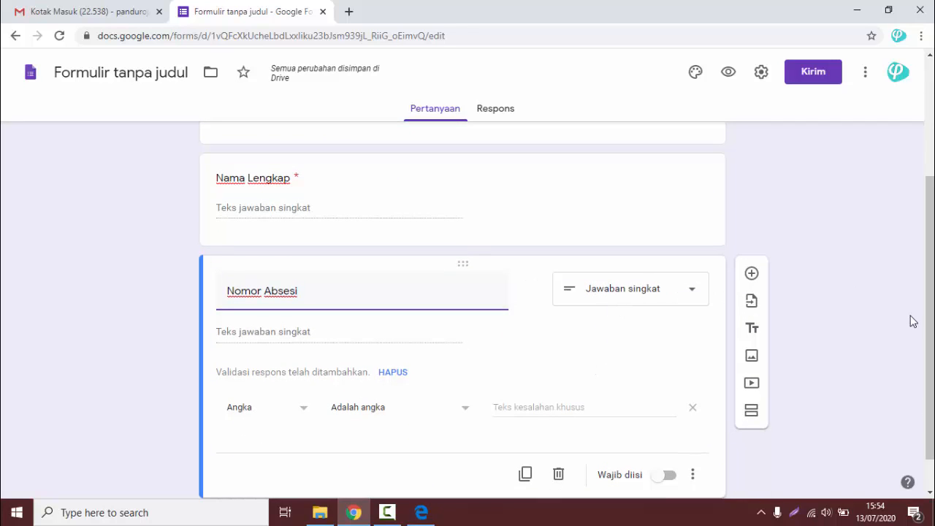
scroll(905, 334, down, 1)
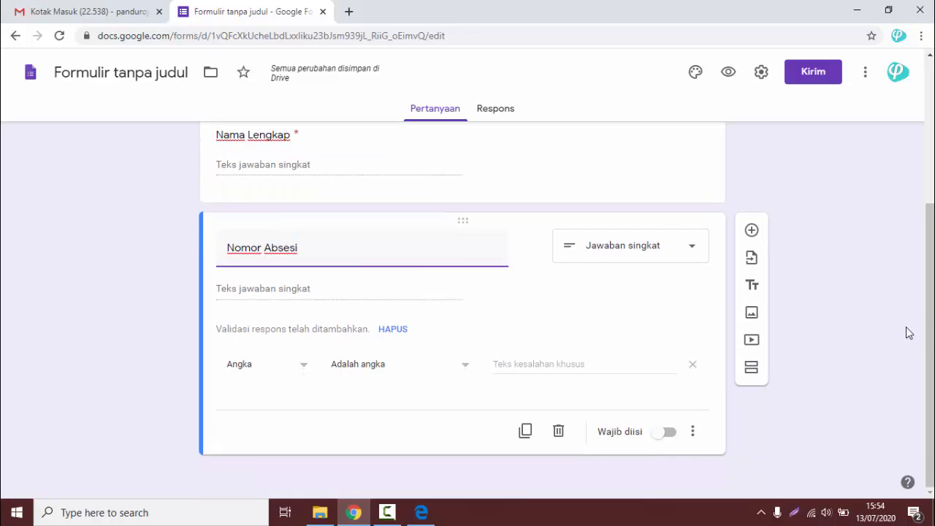
Make the Nomor Absesi question required and add a new question below it
click(666, 433)
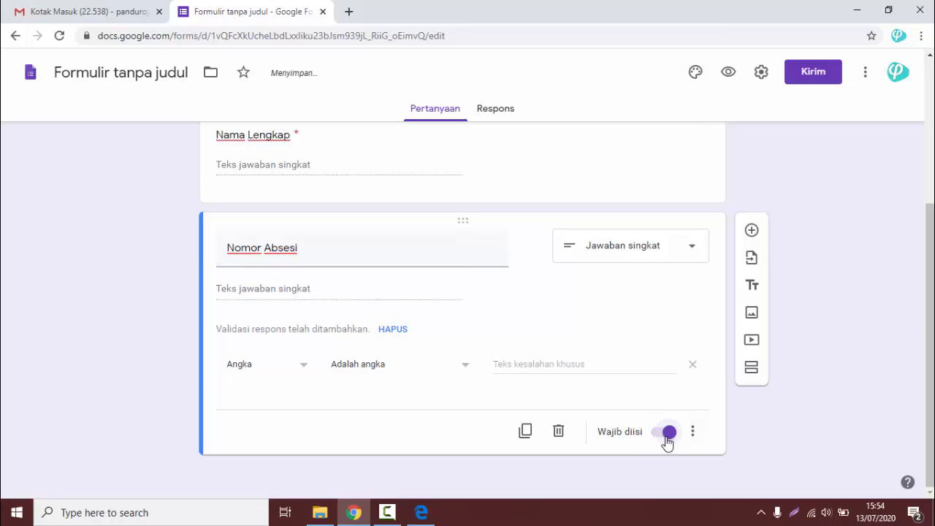
click(751, 231)
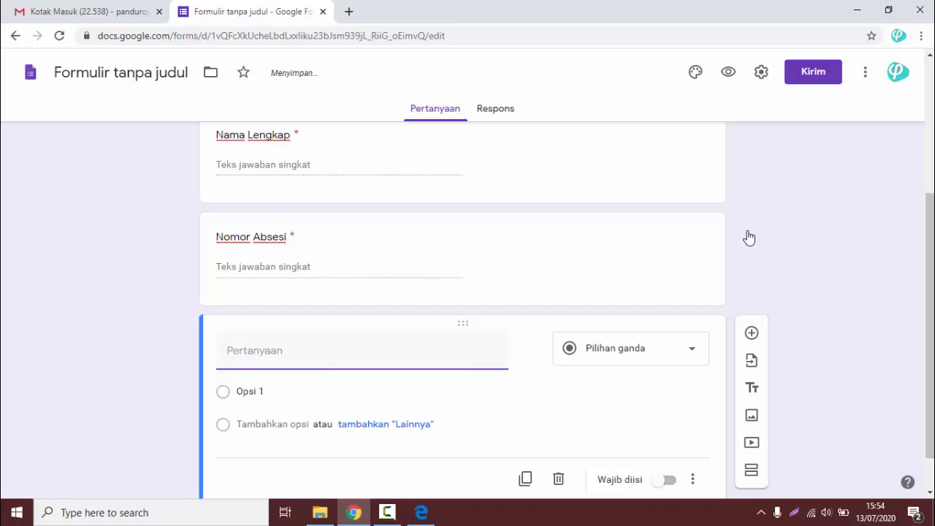
scroll(748, 237, up, 3)
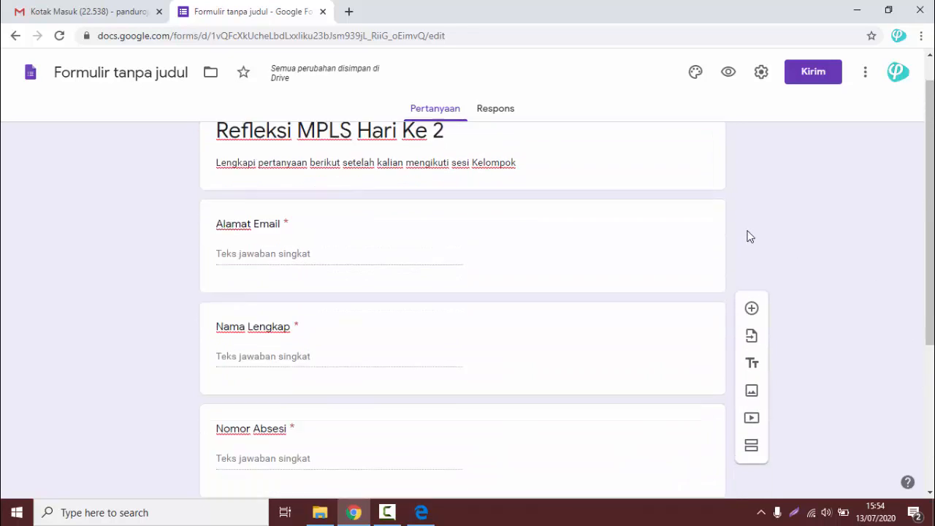
scroll(749, 236, down, 2)
scroll(749, 236, up, 1)
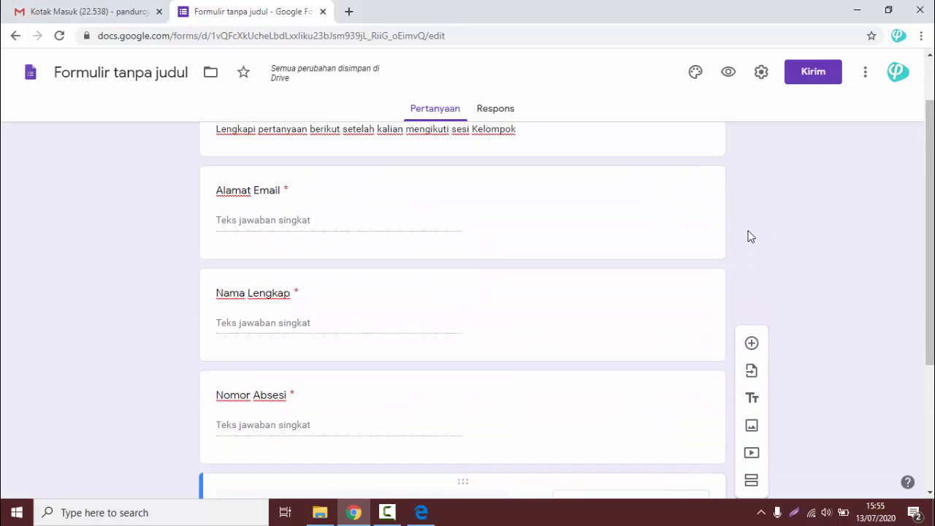
scroll(749, 236, down, 1)
scroll(748, 236, down, 2)
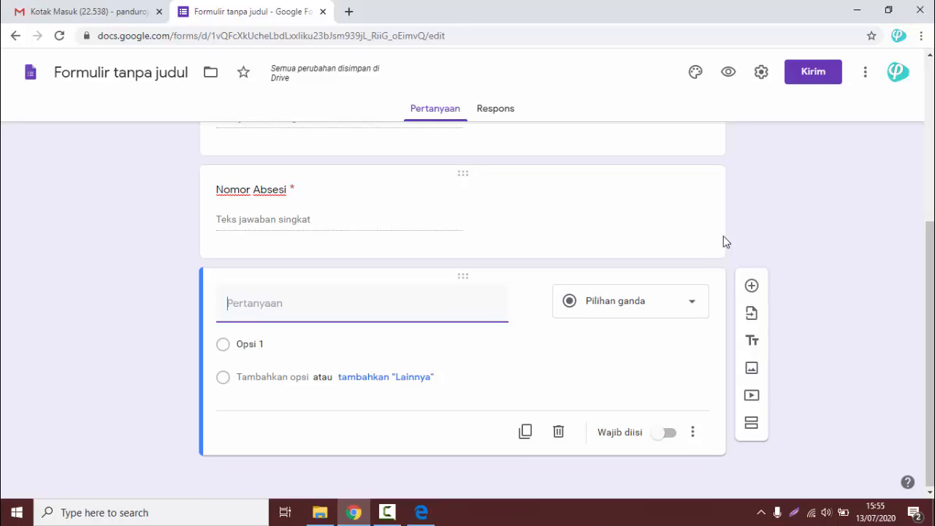
Title the new question "Deskripsikan materi yang kamu ikuti hari ini!"
text(Mater====)
key(BackSpace)
key(BackSpace)
key(BackSpace)
key(BackSpace)
key(BackSpace)
key(BackSpace)
key(BackSpace)
key(BackSpace)
text(De)
text(skriosi)
text(psikan )
text(ma)
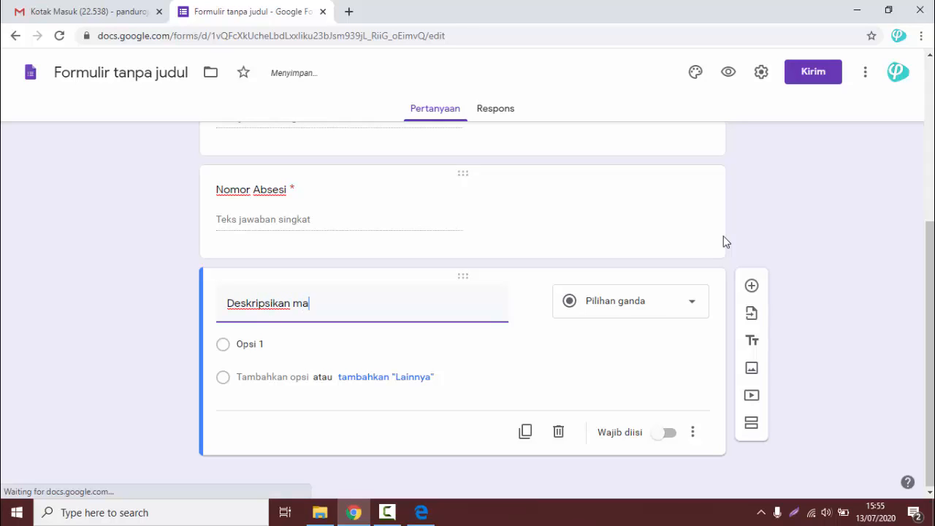
text(teri yang kamu )
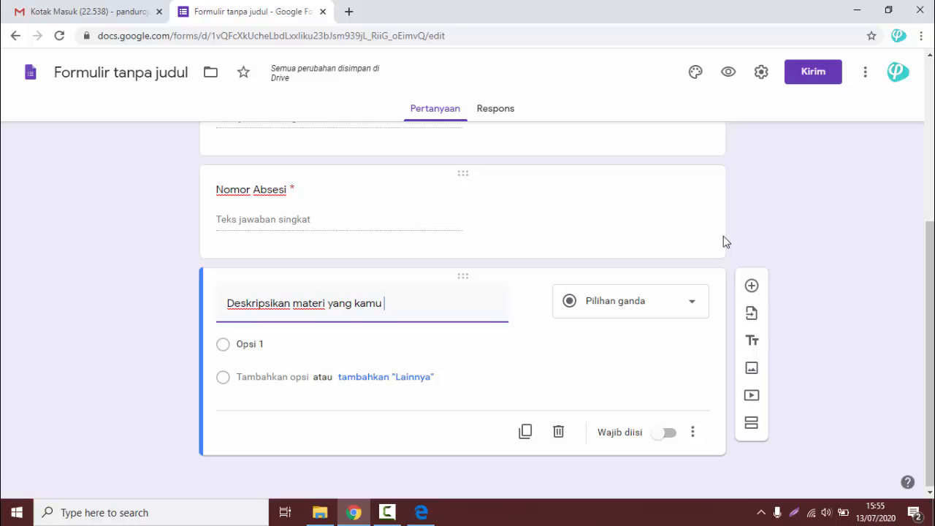
text(ikuti hari ini!)
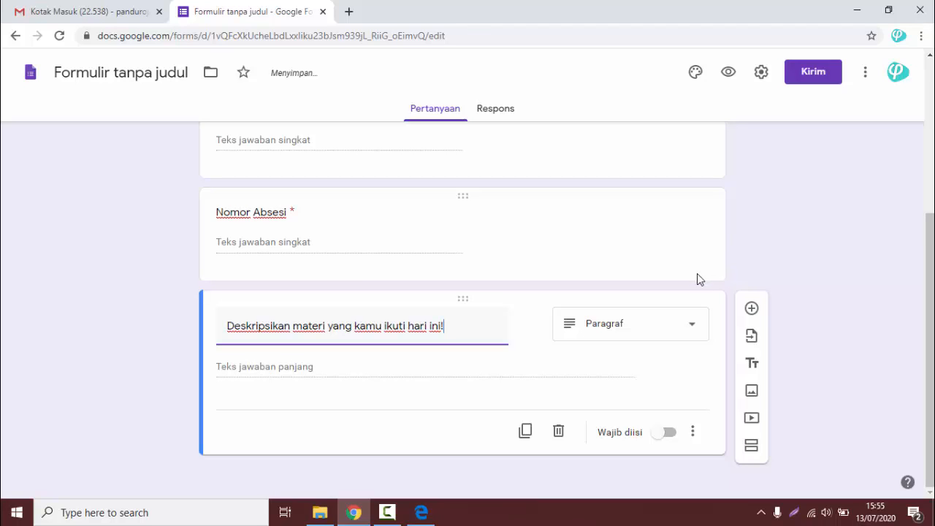
Choose Paragraf as the answer type of the "Deskripsikan materi" question and make it required
click(683, 327)
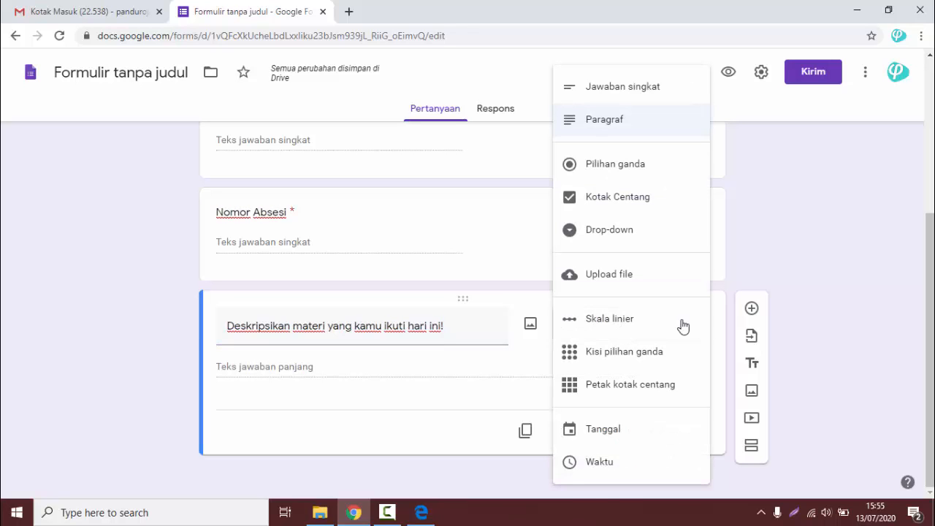
click(637, 132)
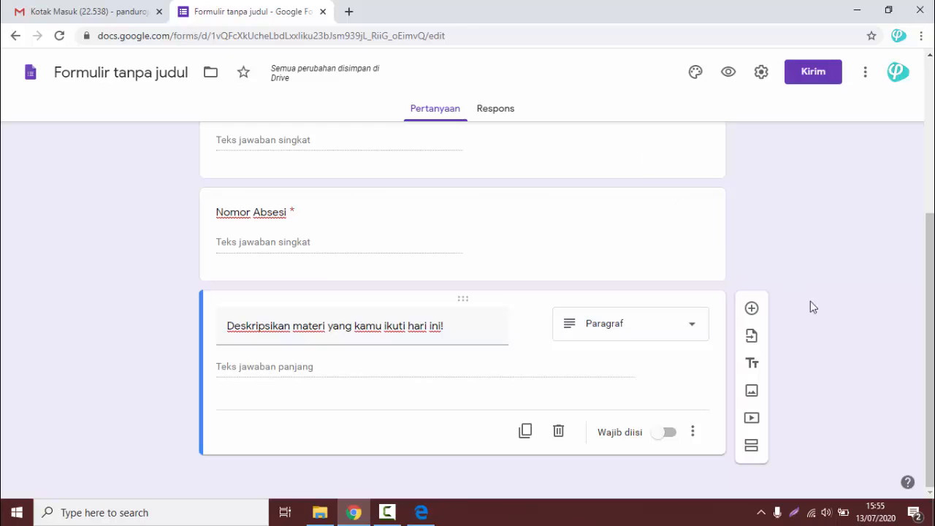
click(666, 432)
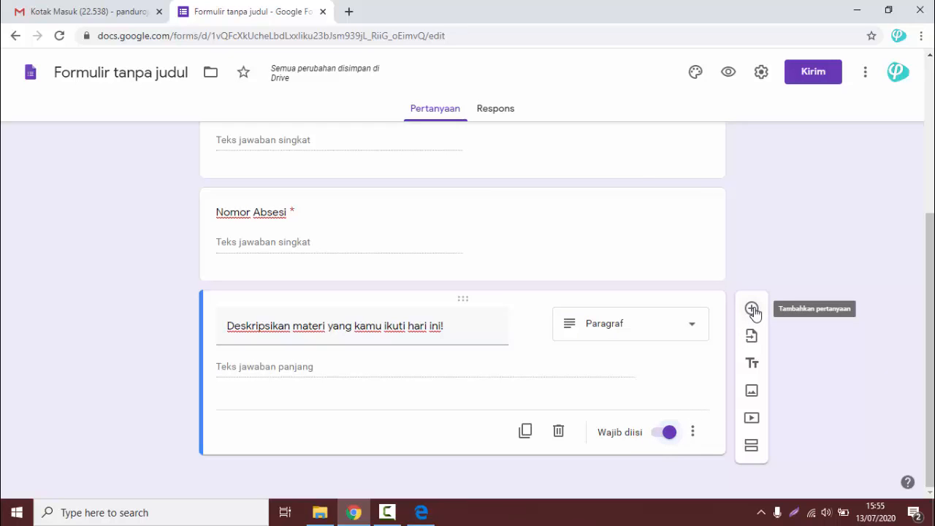
Add a required question after it titled "Kesulitan apa yang kalian dapatkan dalam mengikuti kegiatan ini!"
click(752, 309)
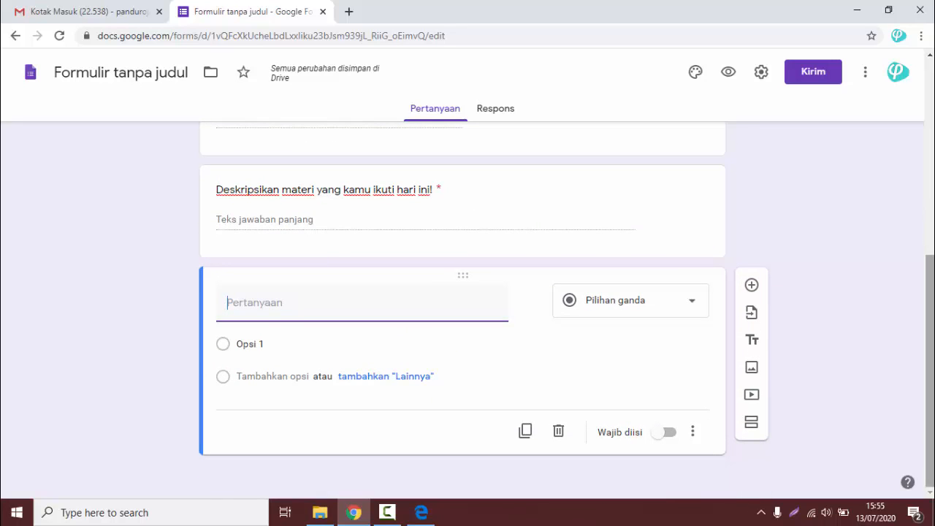
text(Kesulitan apa )
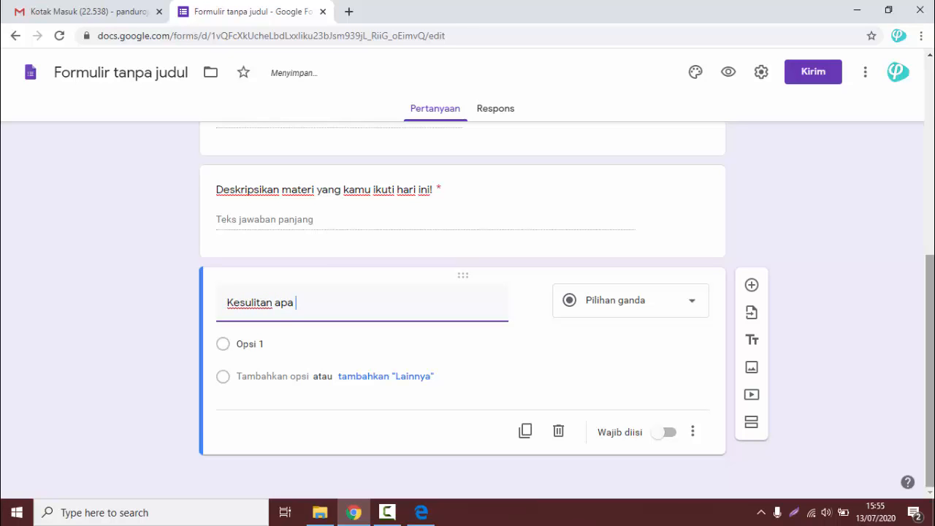
text(yang kalian dapa)
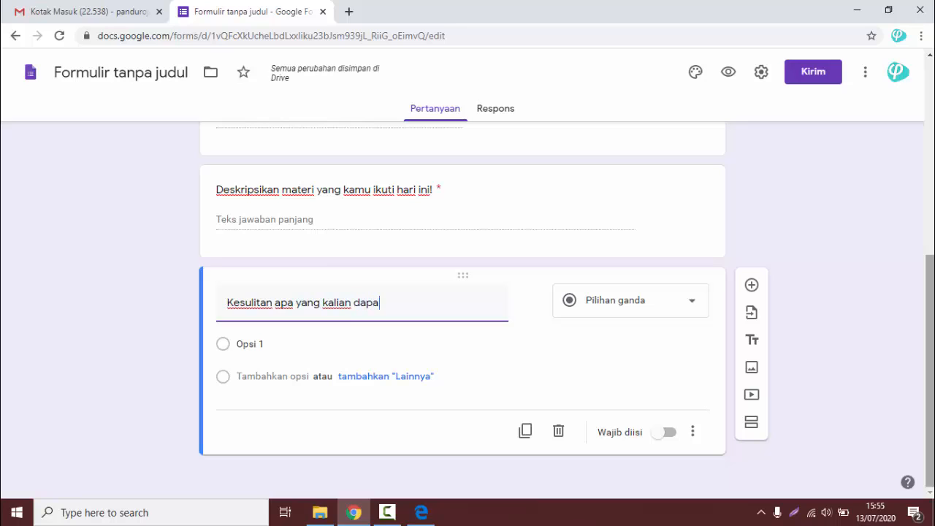
text(rkatka)
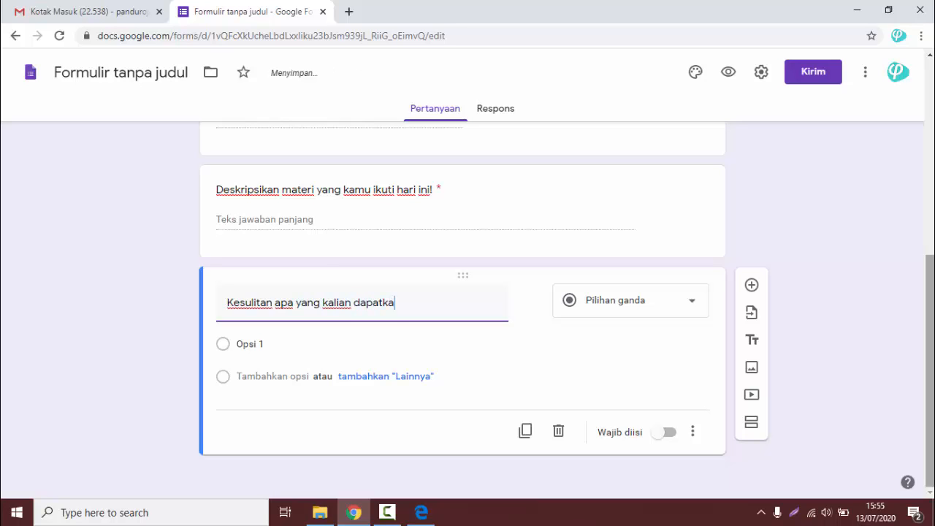
text(n dalam mengik)
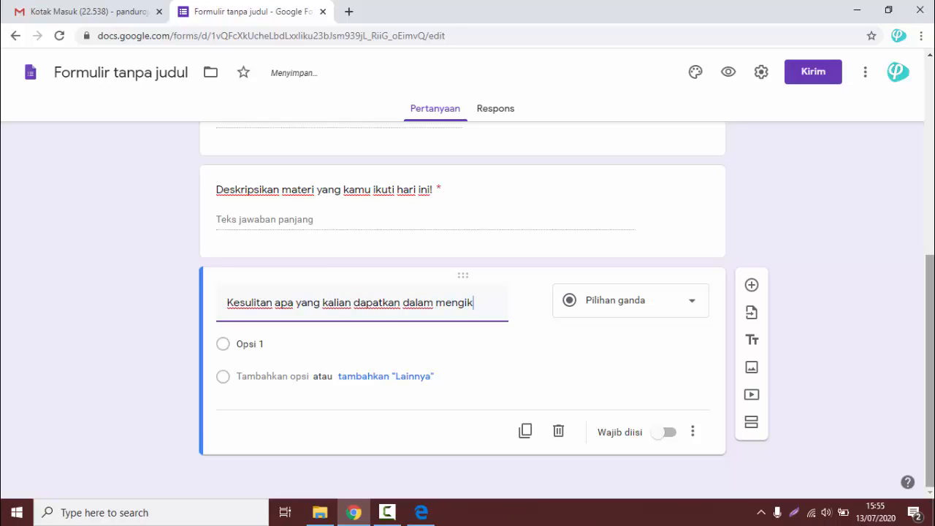
text(uti kegiata)
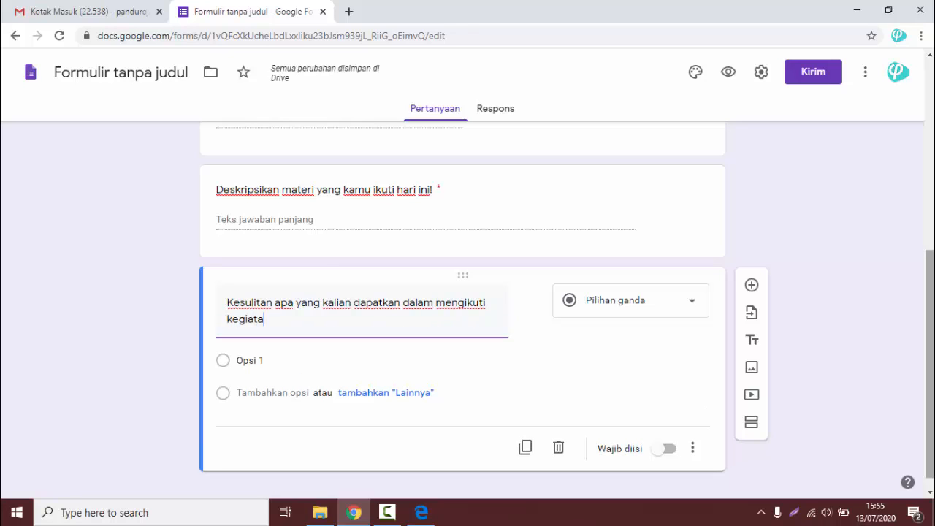
text(n ini!)
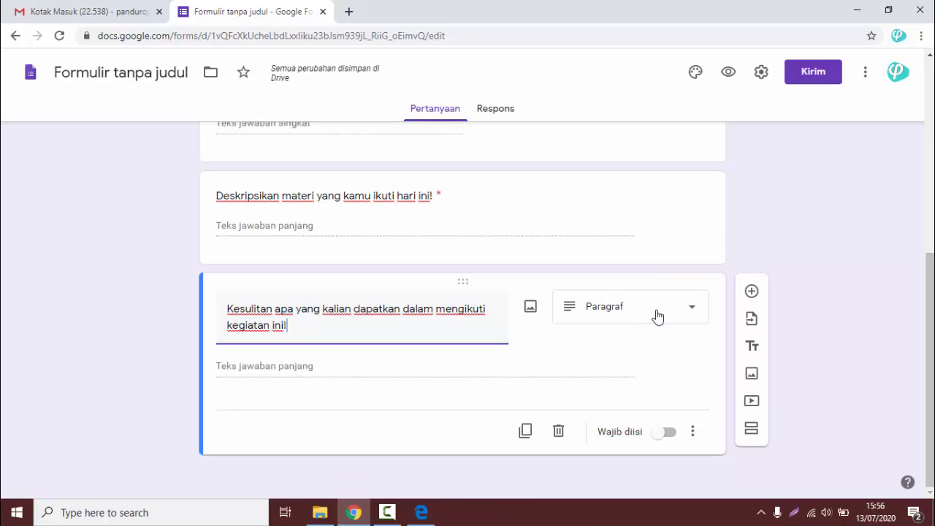
click(665, 434)
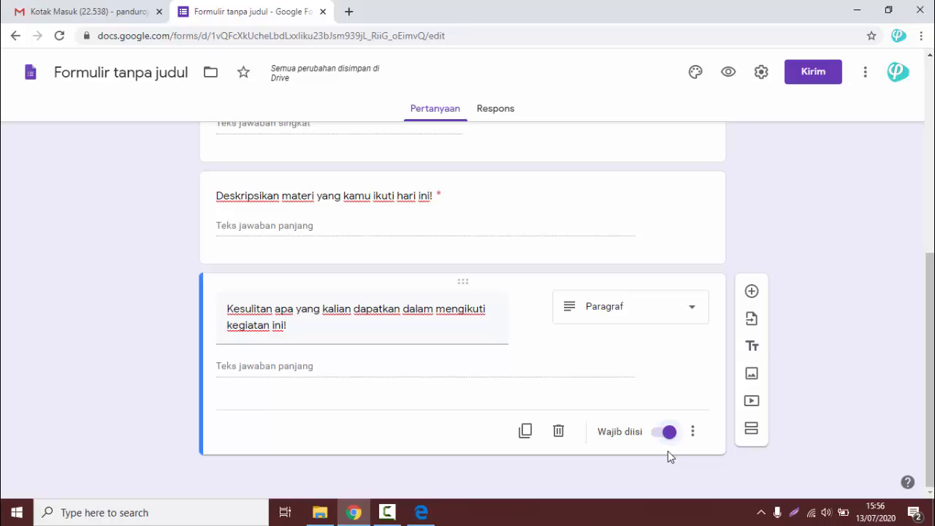
mouse_move(933, 381)
mouse_down()
mouse_move(911, 293)
mouse_move(912, 215)
mouse_move(928, 267)
mouse_move(932, 389)
mouse_move(920, 198)
mouse_move(931, 388)
mouse_up()
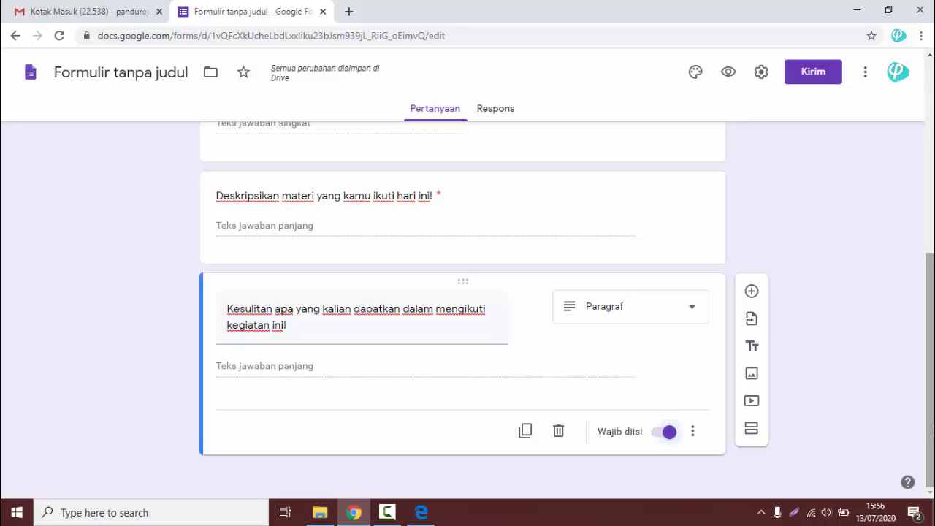
mouse_move(930, 414)
mouse_down()
mouse_move(930, 396)
mouse_move(930, 417)
mouse_up()
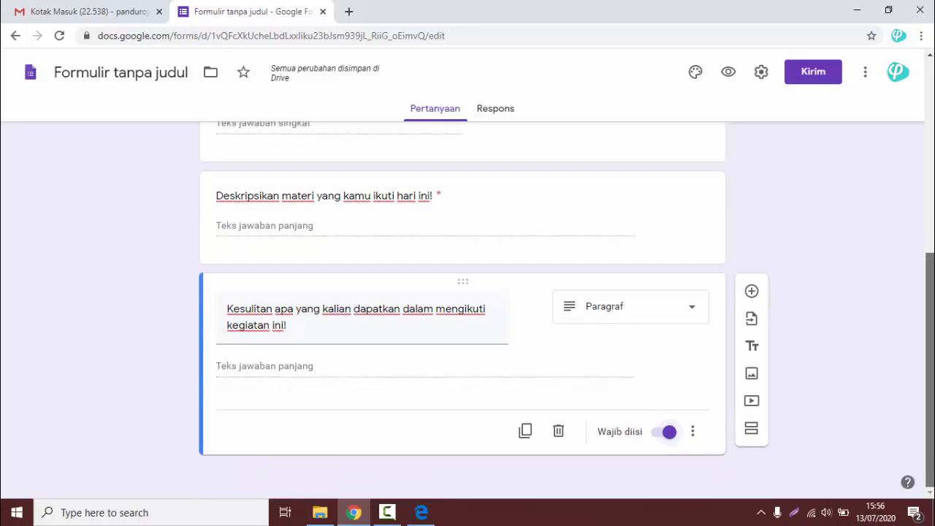
Add another question at the end of the form titled "Deskripsikan Suasana Kegiatan Hari ini!"
click(751, 292)
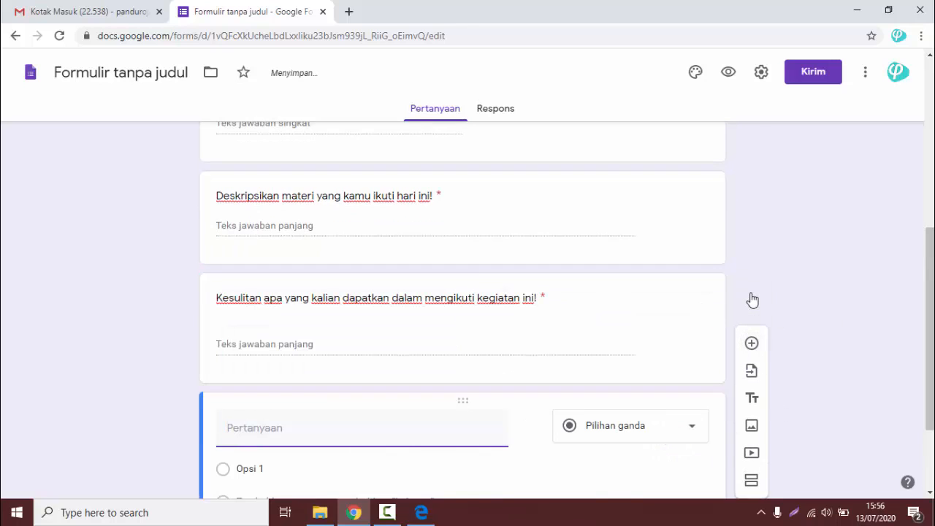
text(Deskripsikan Suasa)
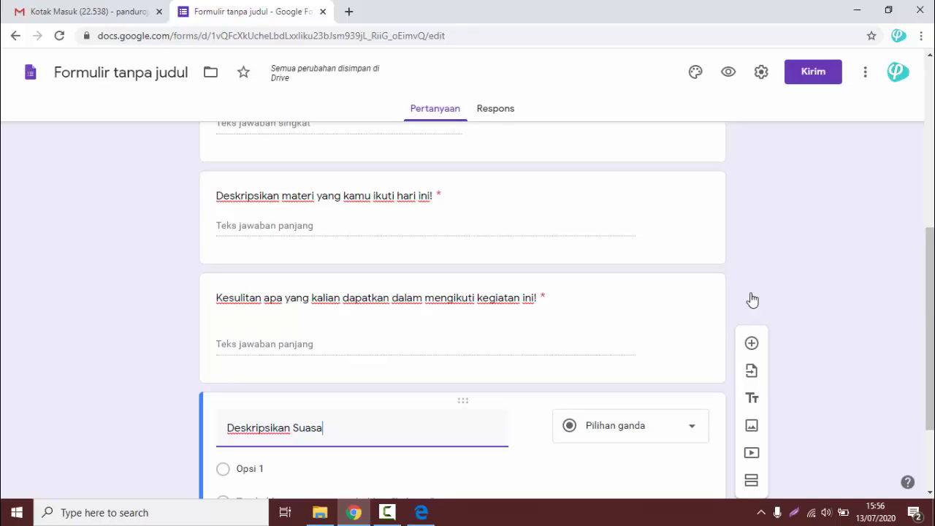
text(na)
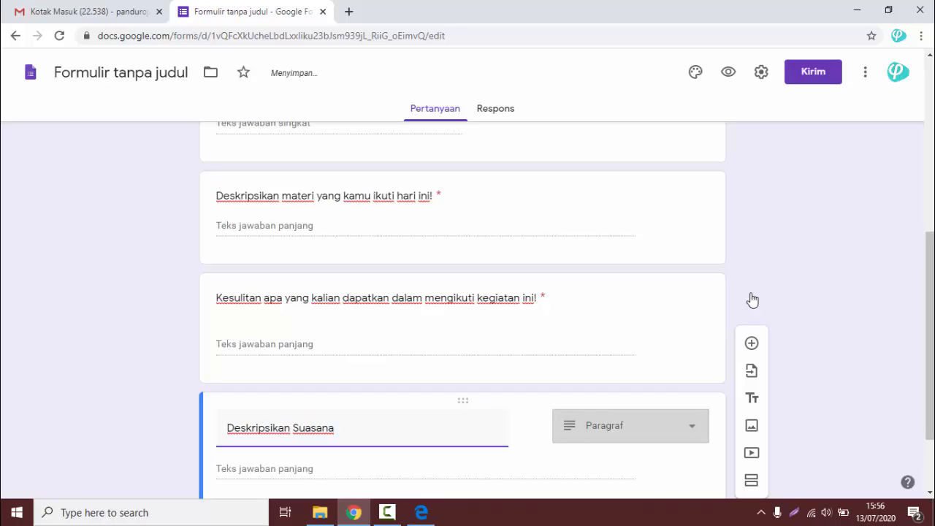
text( Kegiata)
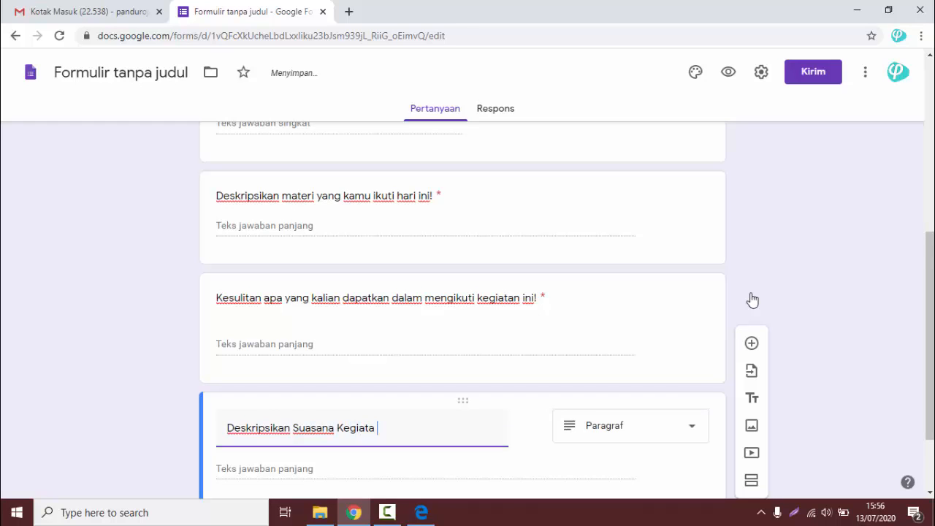
text(n Hari in)
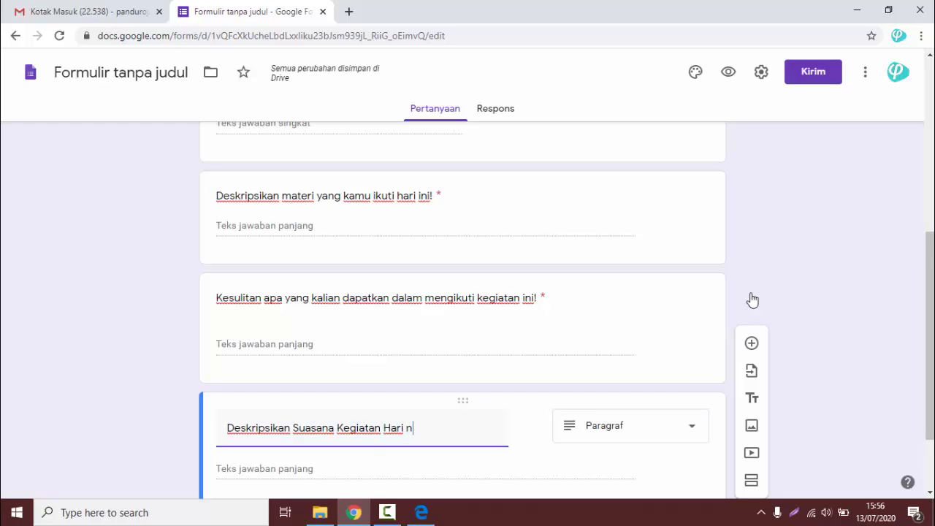
text(i)
key(BackSpace)
key(BackSpace)
text(ini)
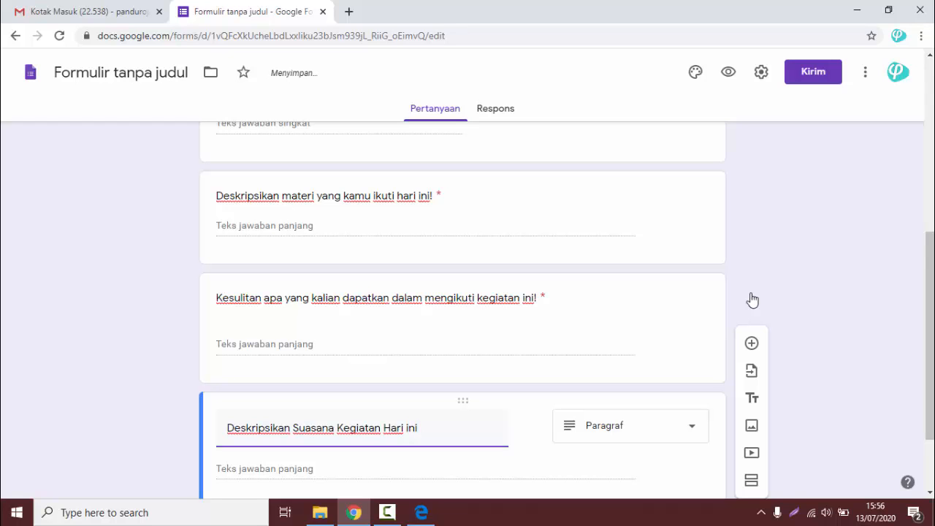
text(!)
scroll(686, 432, down, 2)
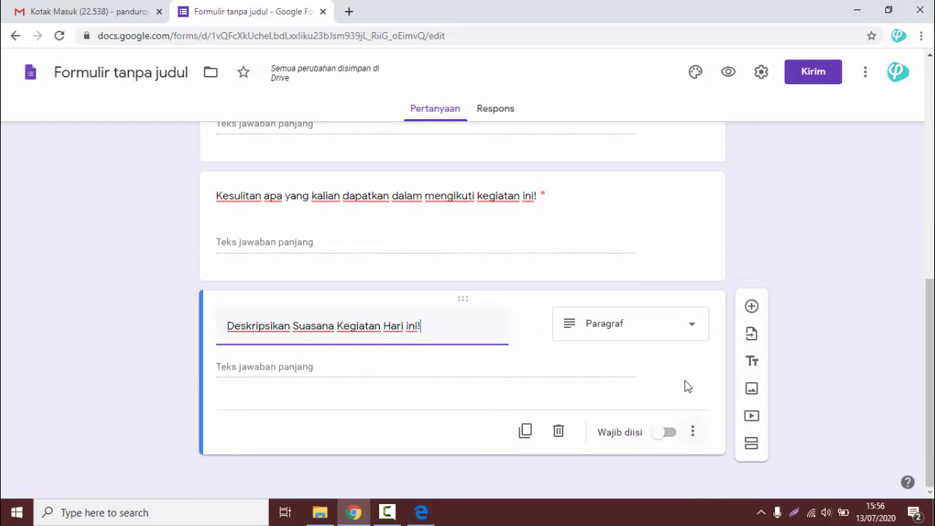
Change the "Deskripsikan Suasana" question's answer type to Pilihan ganda and name its first option "Menyenangkan"
click(689, 330)
click(620, 169)
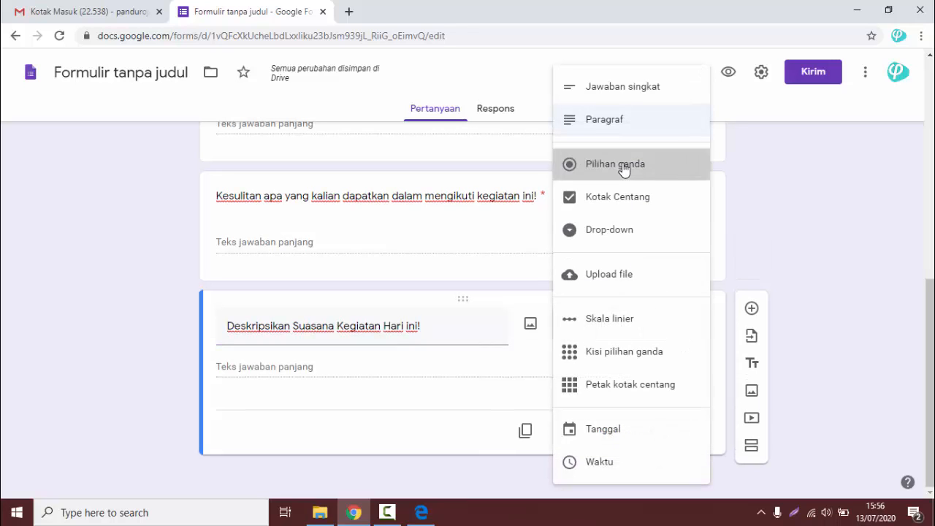
click(303, 366)
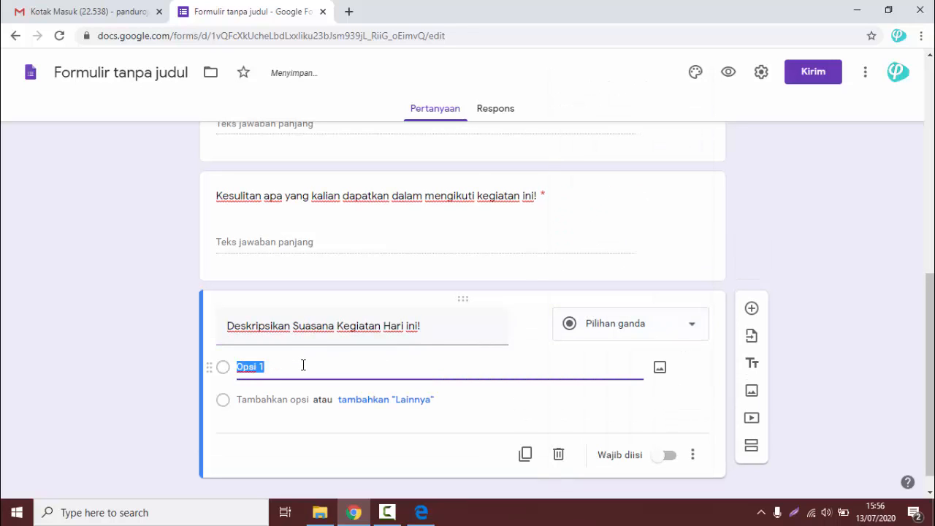
text(Mene=y)
key(BackSpace)
text(yenangkan)
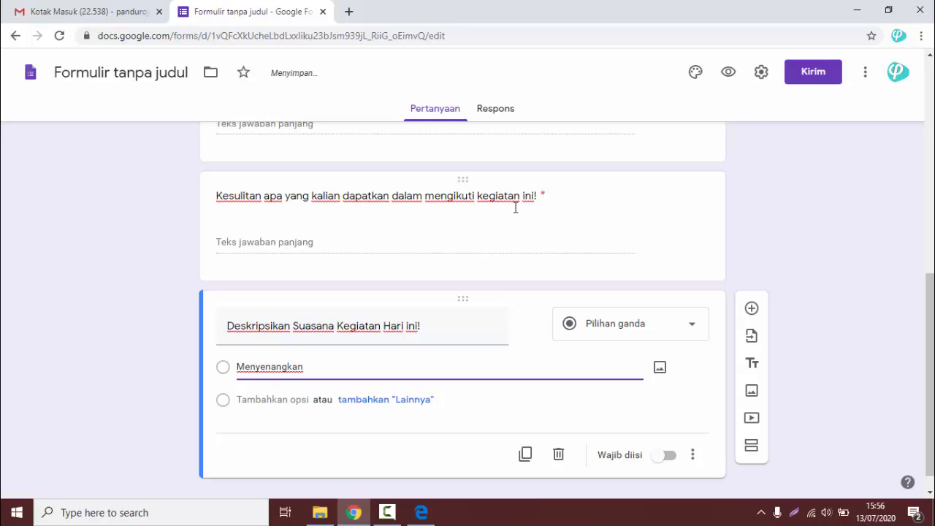
Add "Menegangkan" as the question's second option and insert a third option below it
click(271, 399)
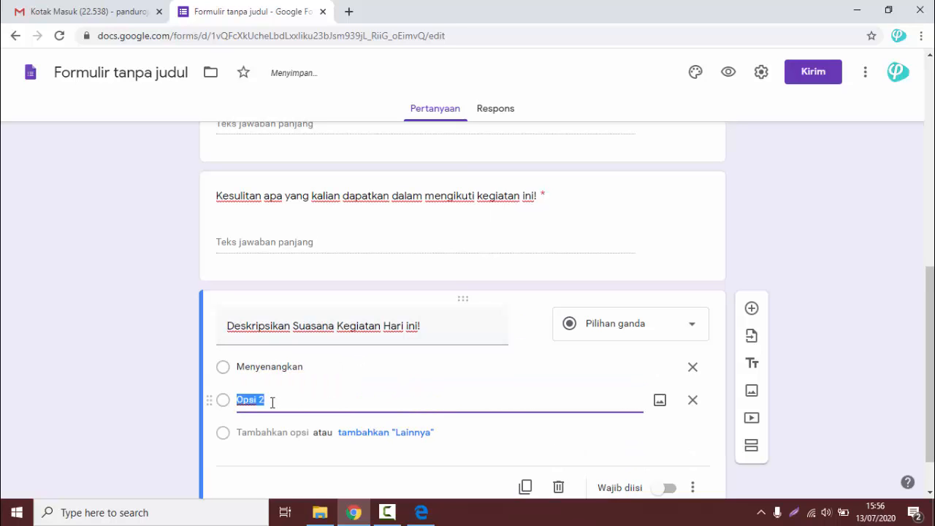
text(MEm)
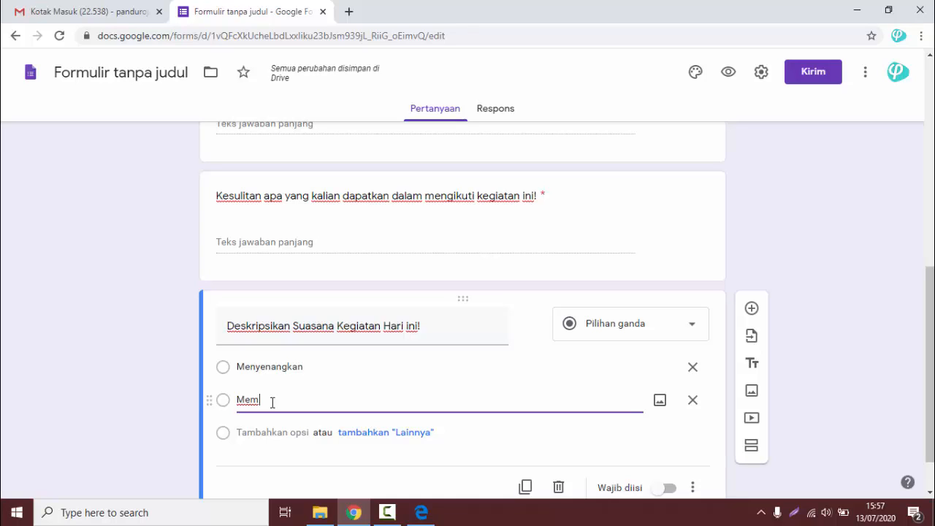
key(BackSpace)
text(neganga)
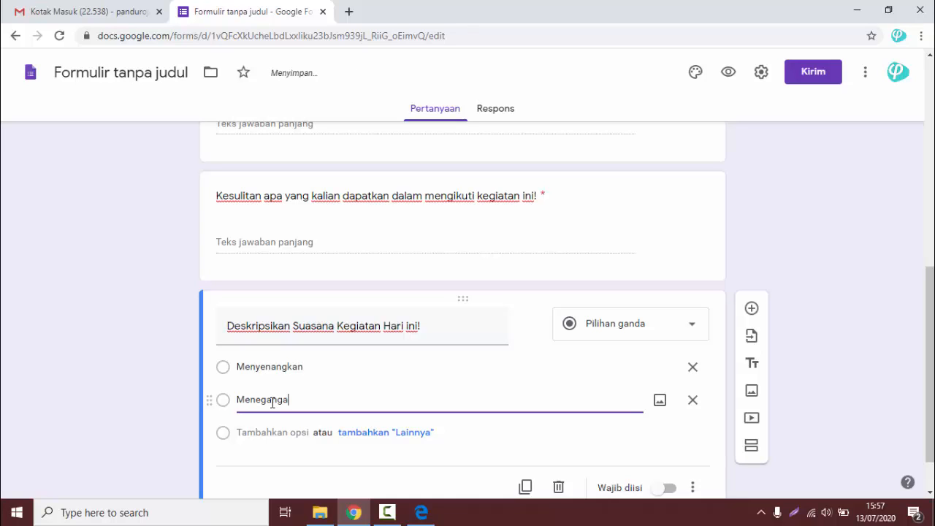
text(kan)
click(292, 439)
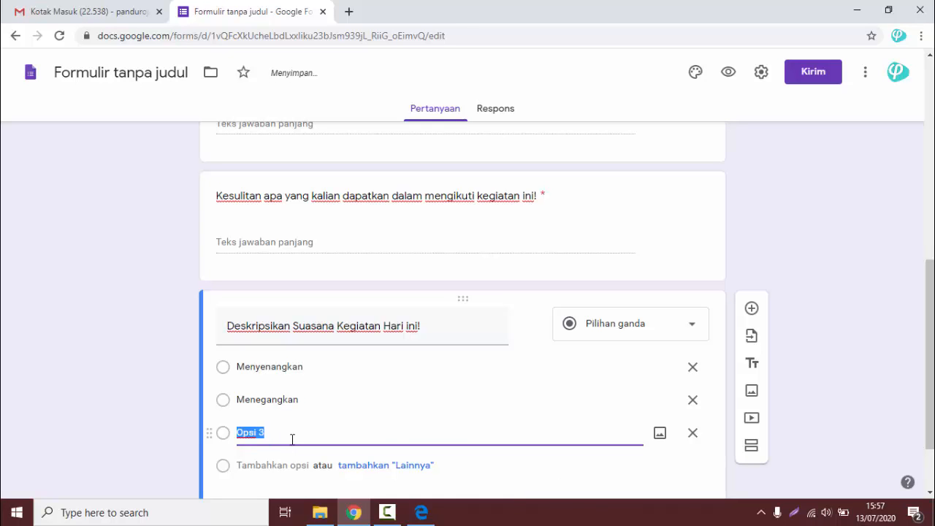
Name the third option "Tidak Tahu" and make the "Deskripsikan Suasana Kegiatan Hari ini!" question required
text(Tidak Tahu)
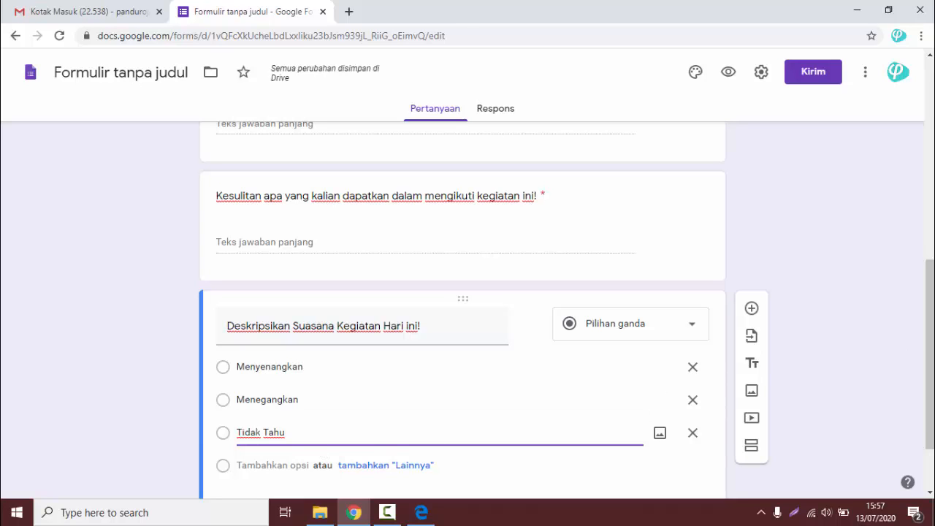
drag(932, 319, 932, 351)
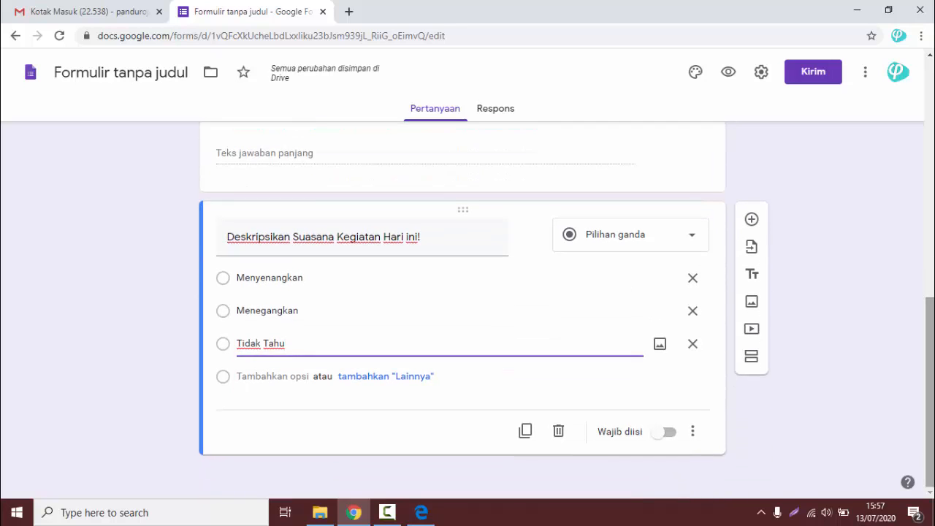
click(663, 434)
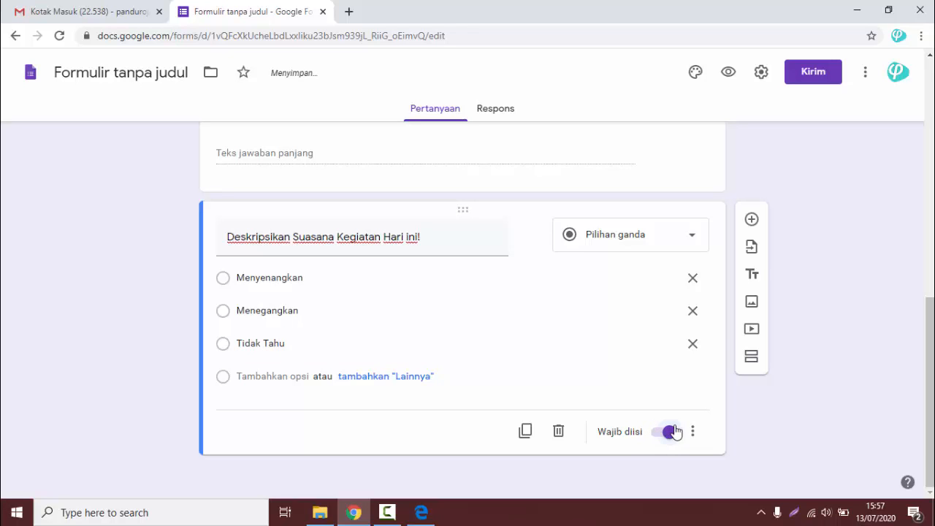
Review the whole form from its title and description down to the atmosphere question's options
scroll(923, 219, up, 8)
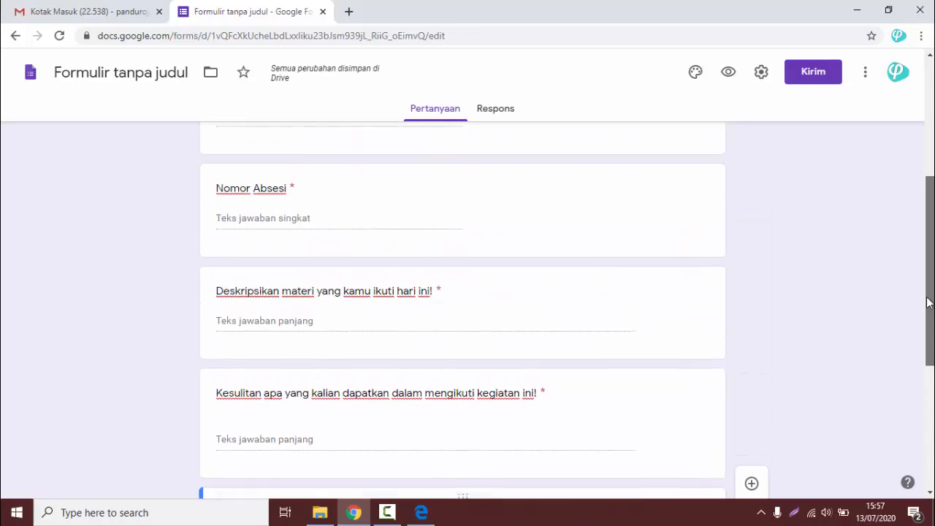
scroll(923, 201, up, 1)
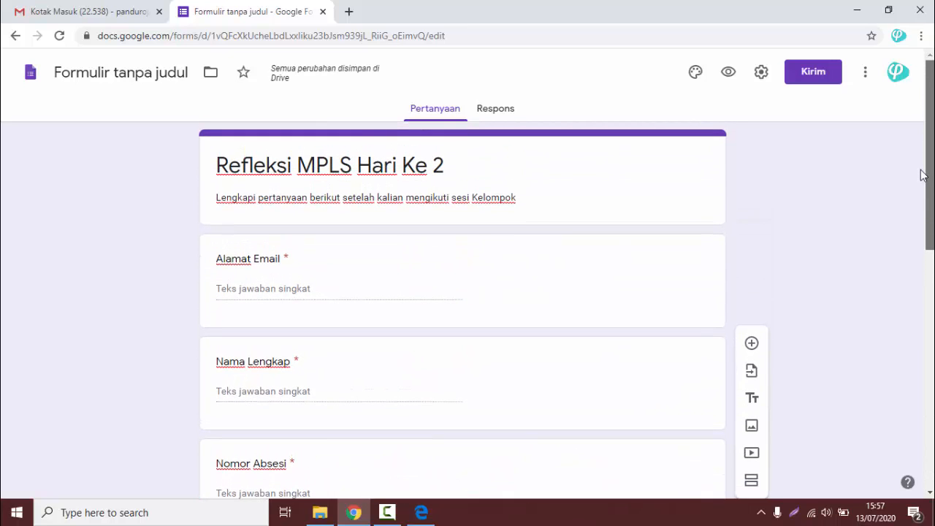
scroll(924, 196, down, 4)
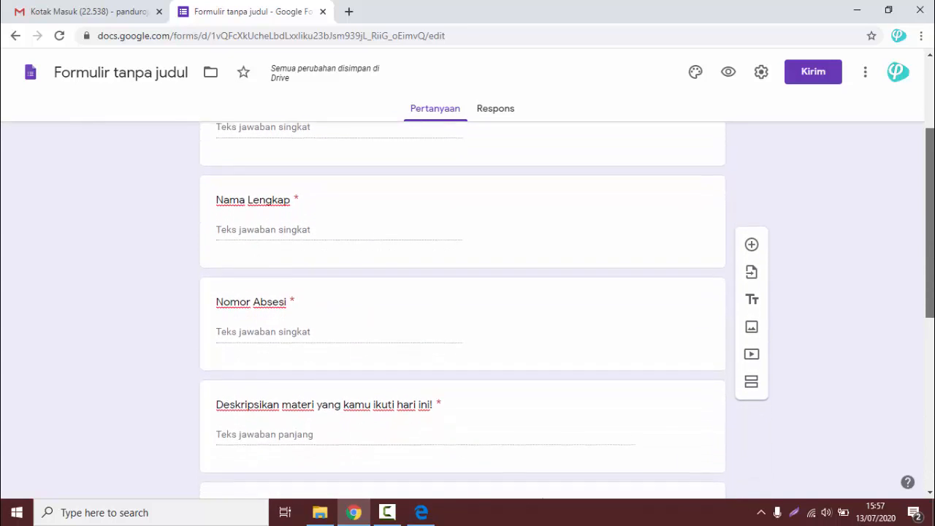
scroll(462, 307, down, 4)
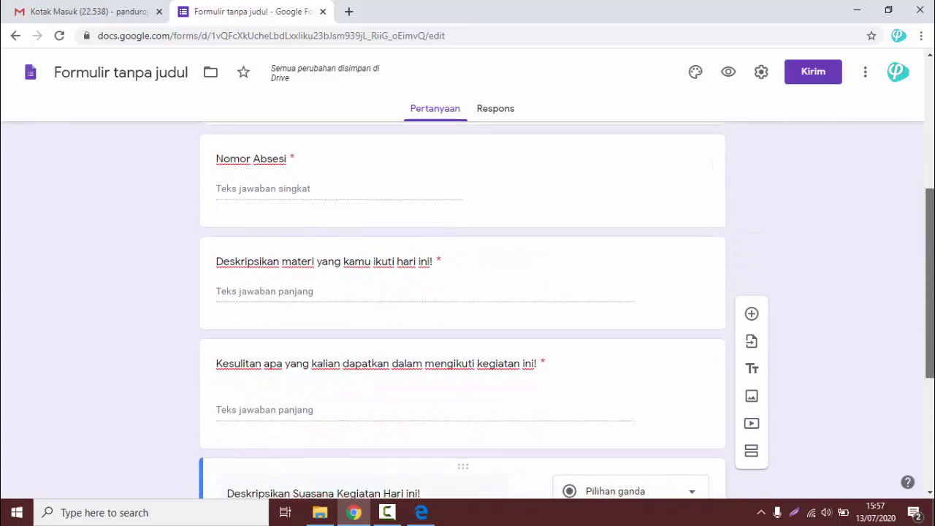
scroll(462, 307, down, 2)
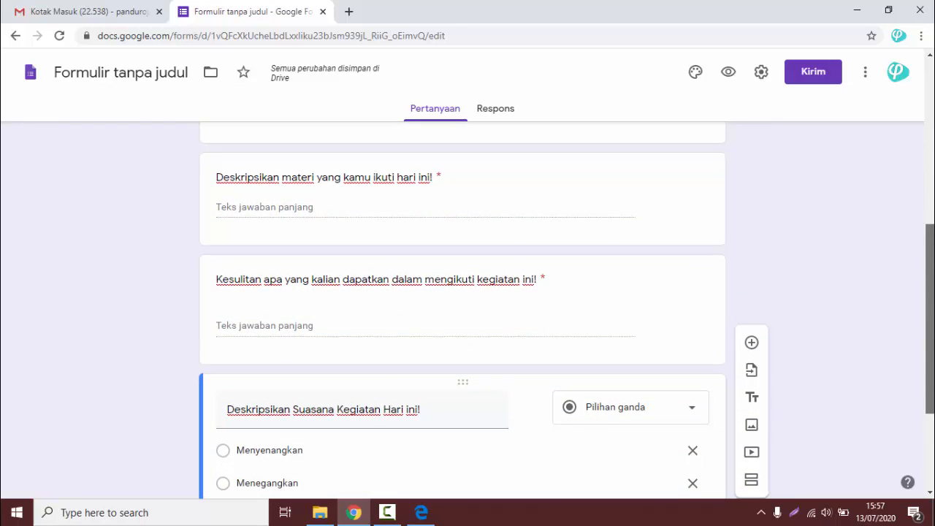
scroll(462, 307, down, 2)
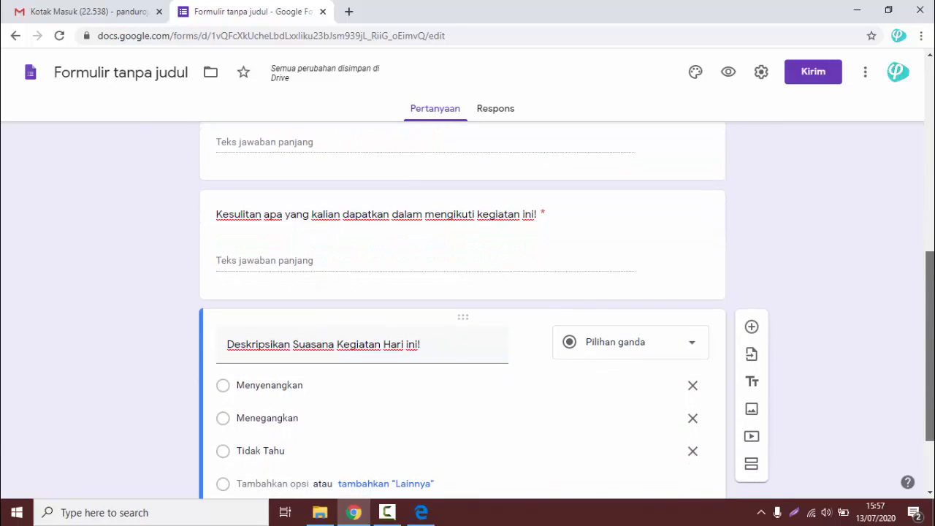
scroll(462, 307, down, 1)
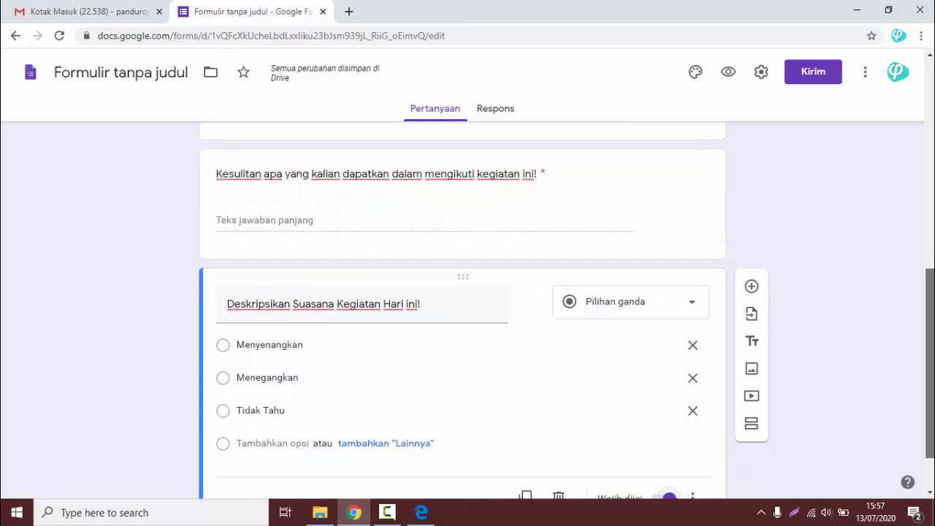
scroll(463, 306, down, 1)
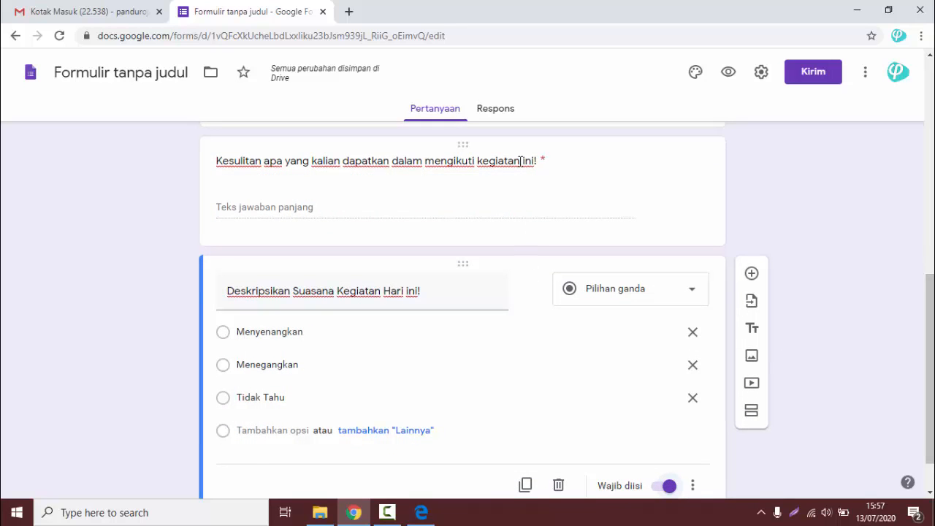
Insert "hari" into the difficulties question so its title reads "Kesulitan apa yang kalian dapatkan dalam mengikuti kegiatan hari ini!"
click(520, 162)
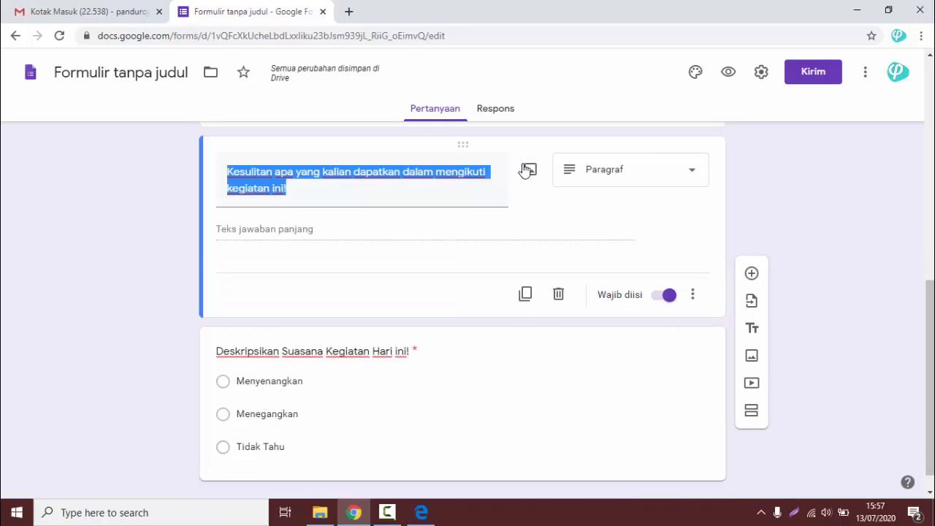
click(272, 189)
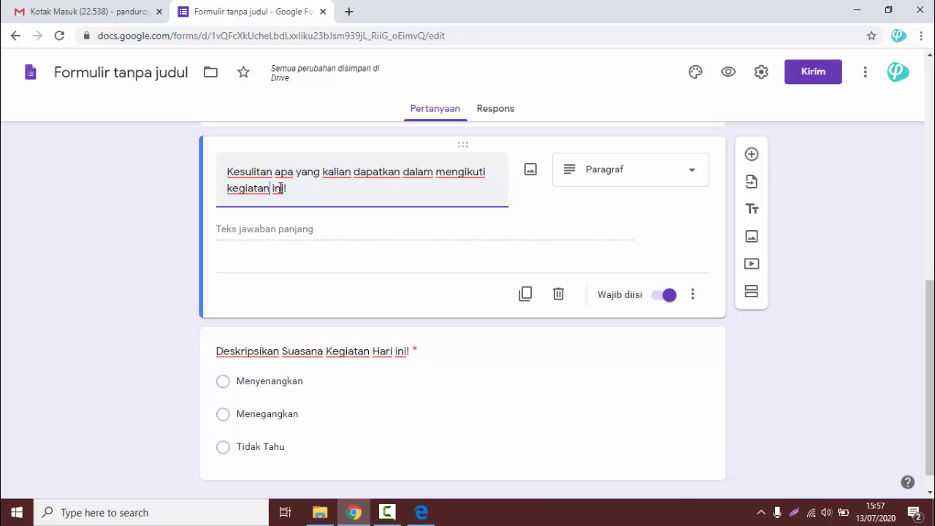
text(hari)
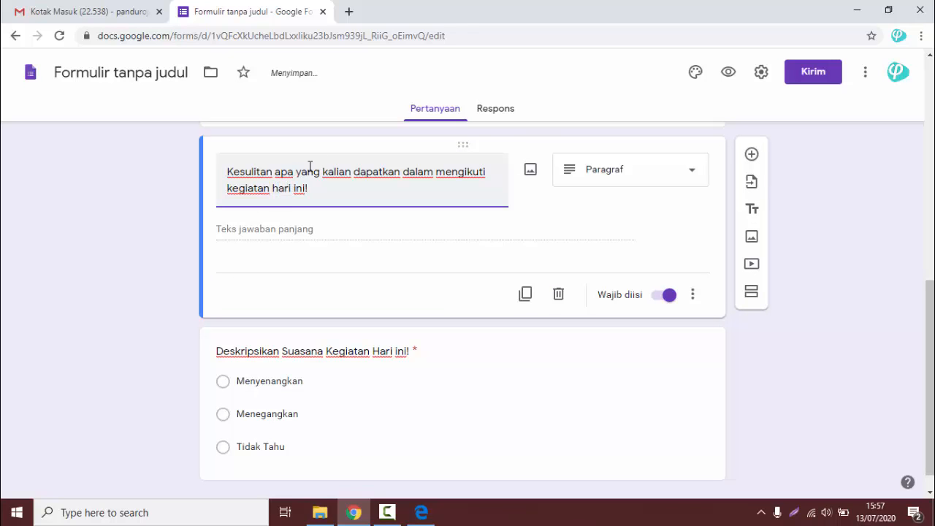
click(605, 205)
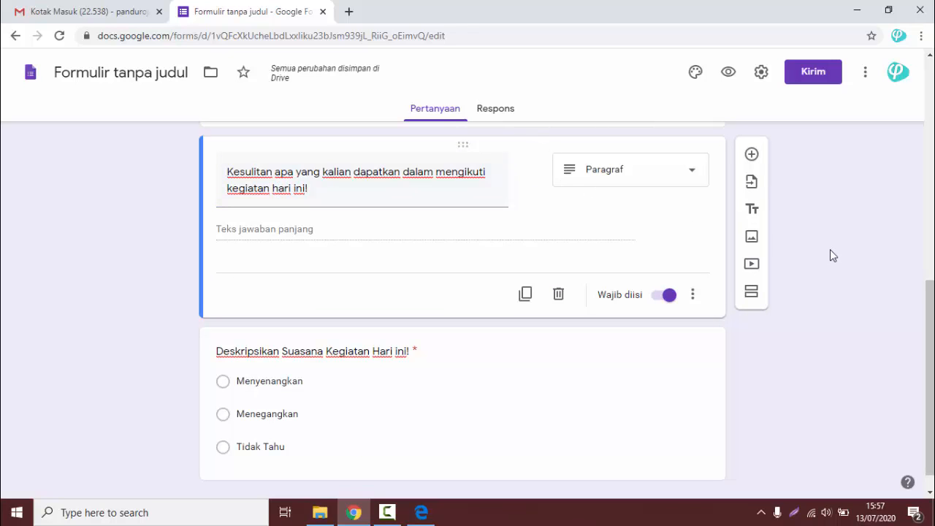
Check the end of the form and open the sending options for it
scroll(932, 401, down, 1)
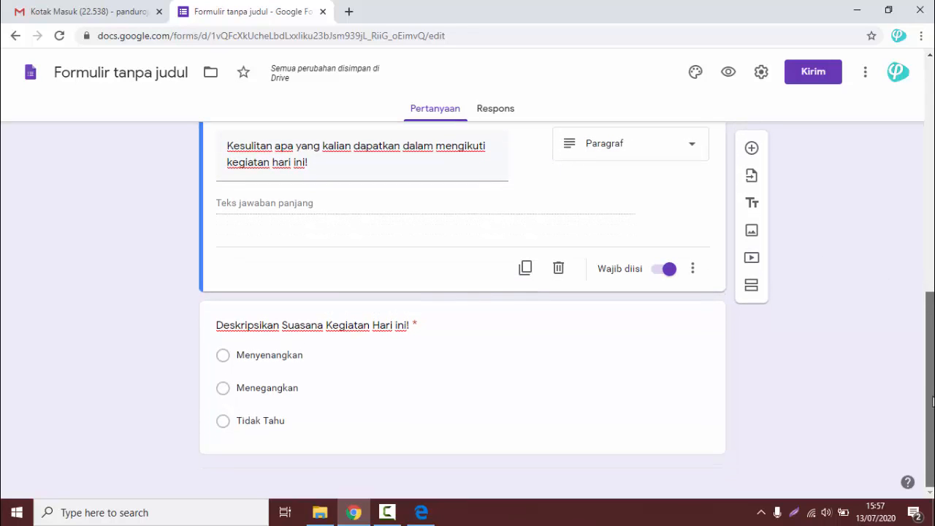
drag(932, 380, 926, 110)
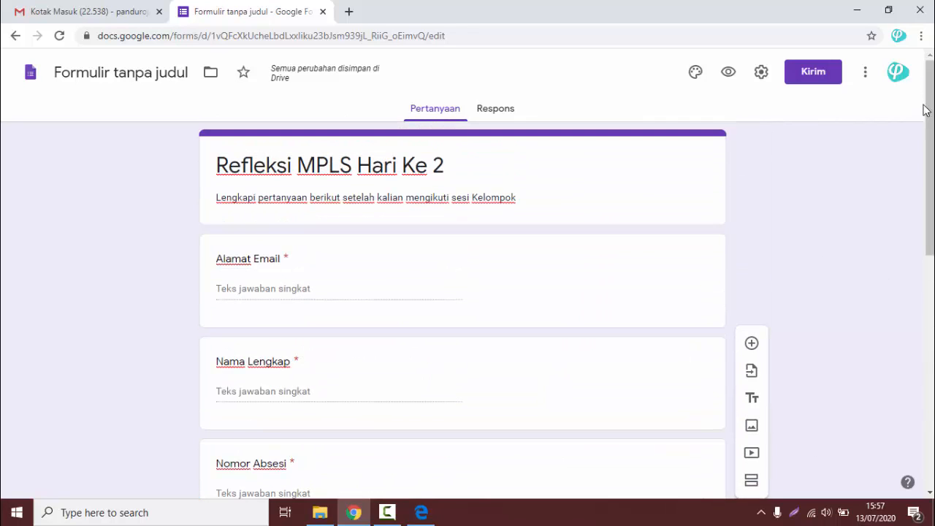
click(812, 71)
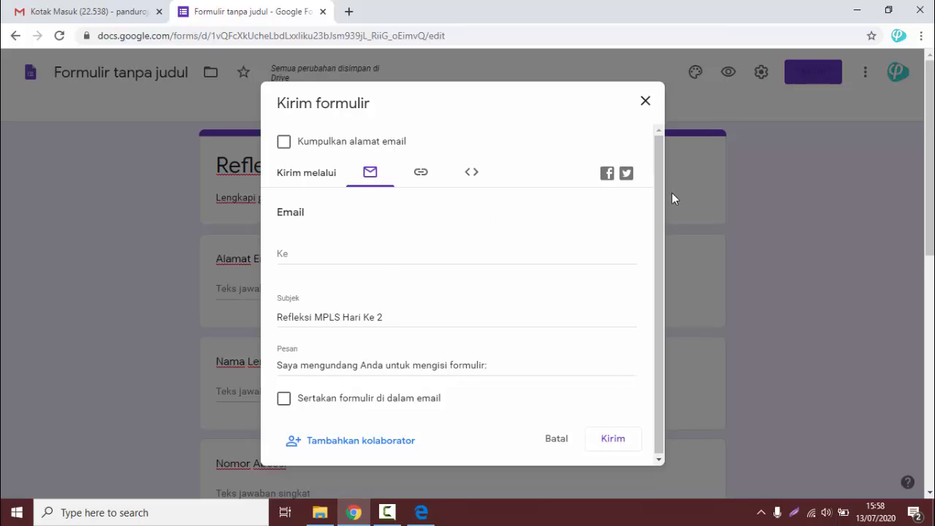
Try out the "Kumpulkan alamat email" option and leave it switched off
mouse_move(660, 215)
mouse_down()
mouse_move(661, 256)
mouse_move(661, 213)
mouse_up()
click(289, 144)
click(290, 145)
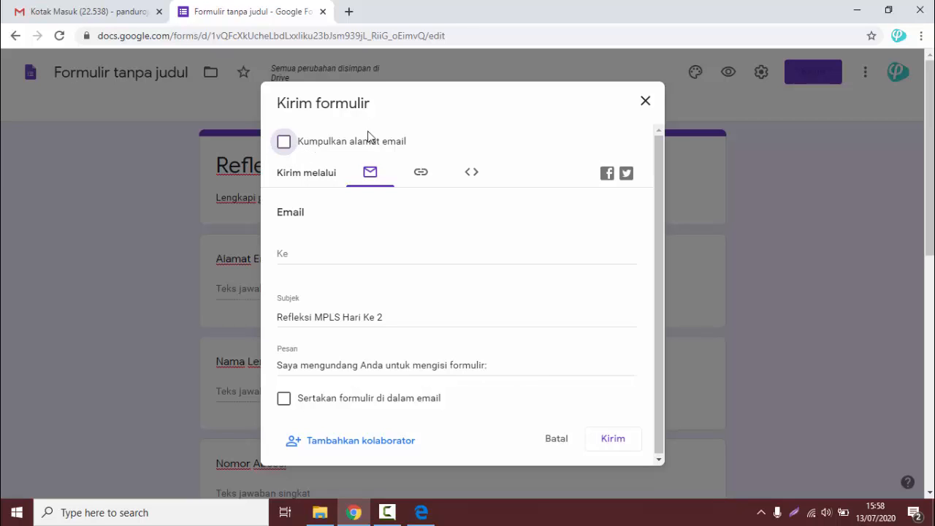
click(285, 146)
click(286, 146)
Address the form's email invitation to the form owner's suggested contact, keeping the subject "Refleksi MPLS Hari Ke 2"
click(307, 256)
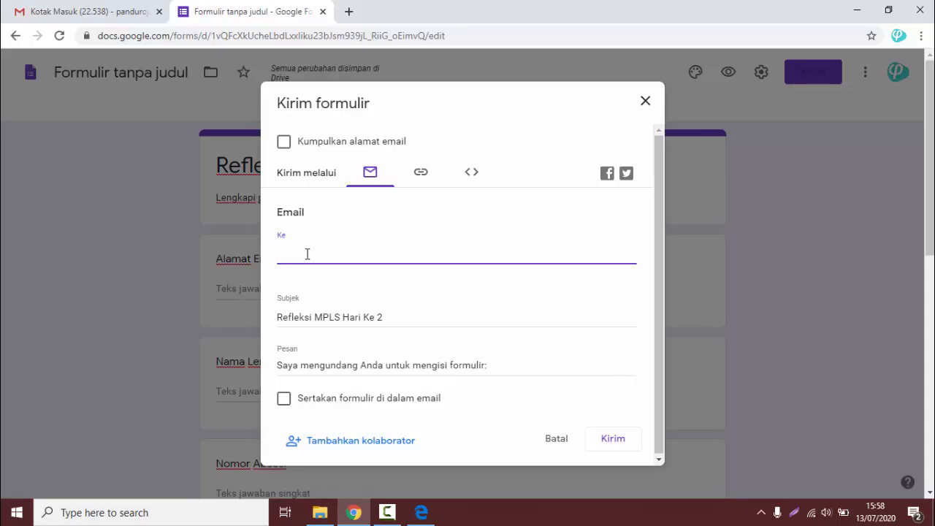
text(pan)
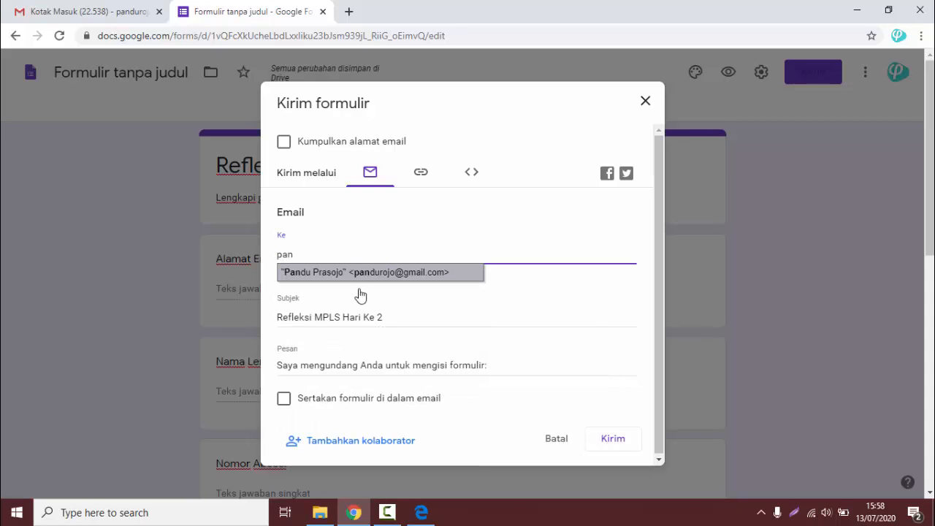
click(366, 277)
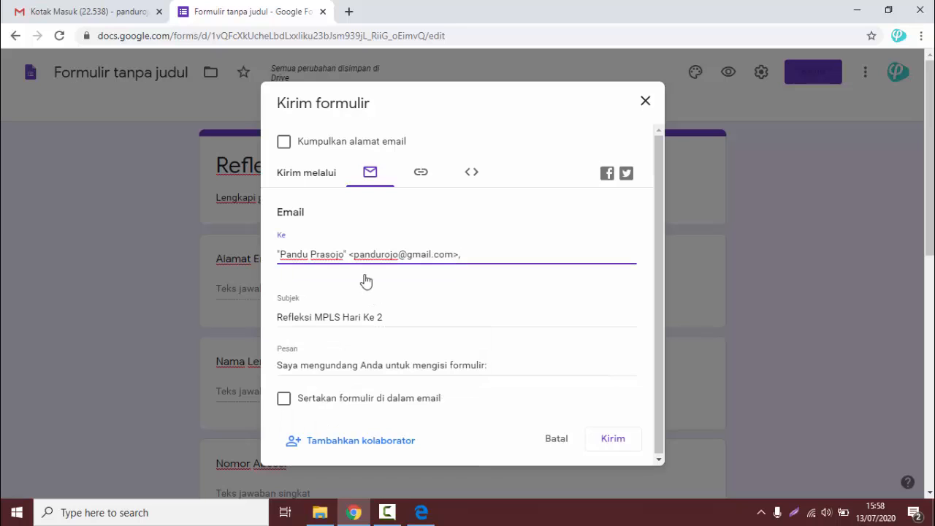
click(405, 317)
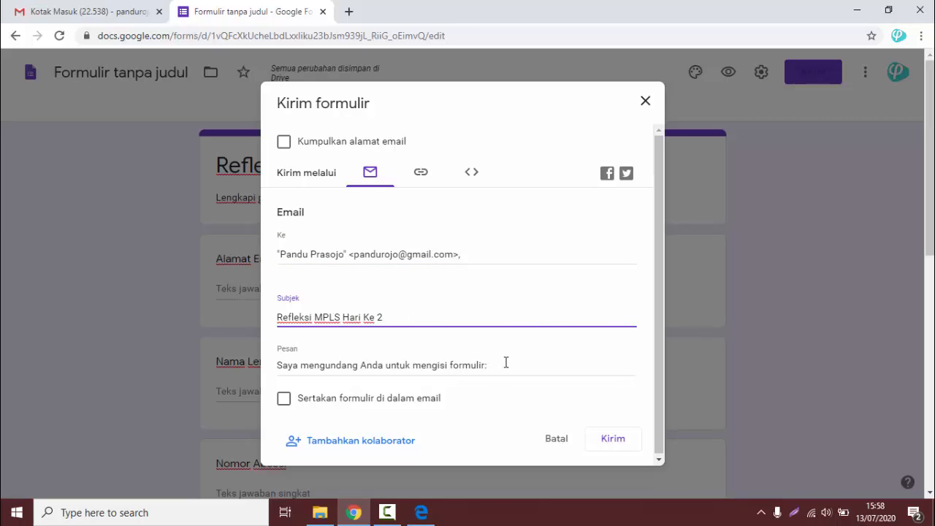
Include the form in the body of the email invitation and send it
click(284, 403)
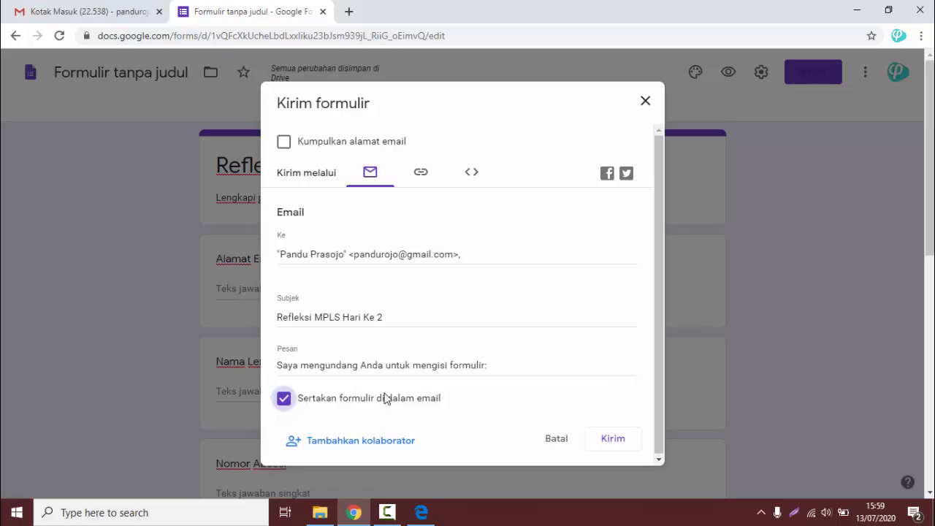
click(469, 253)
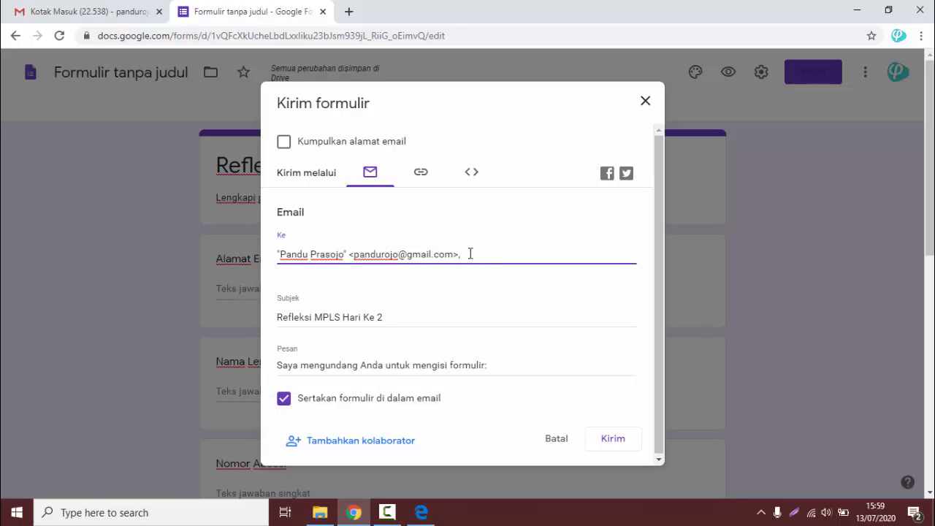
click(508, 394)
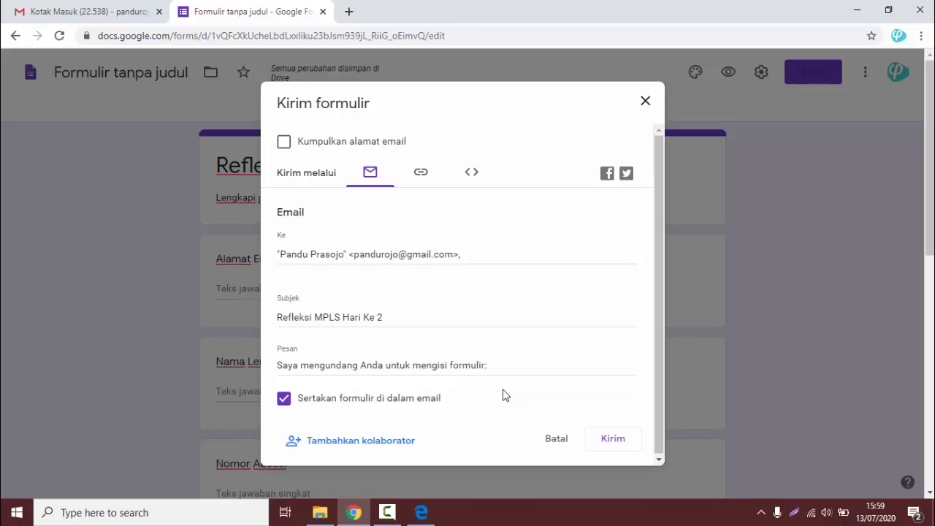
click(606, 440)
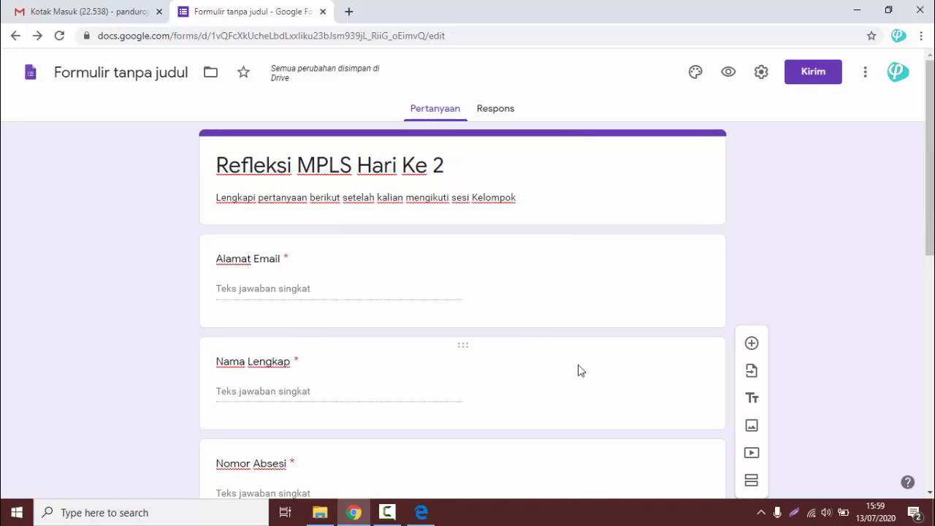
Switch to Gmail, open the received "Refleksi MPLS Hari Ke 2" message and examine the form embedded in it
click(102, 10)
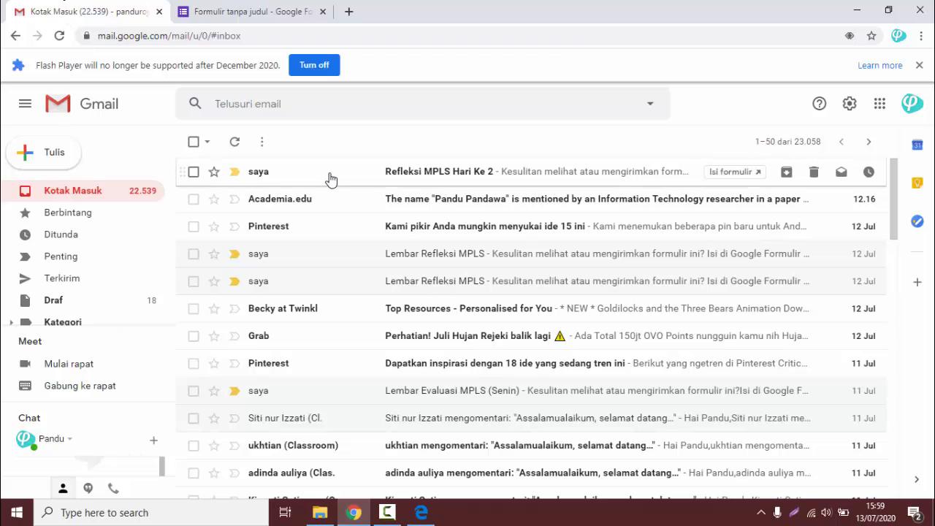
double_click(331, 179)
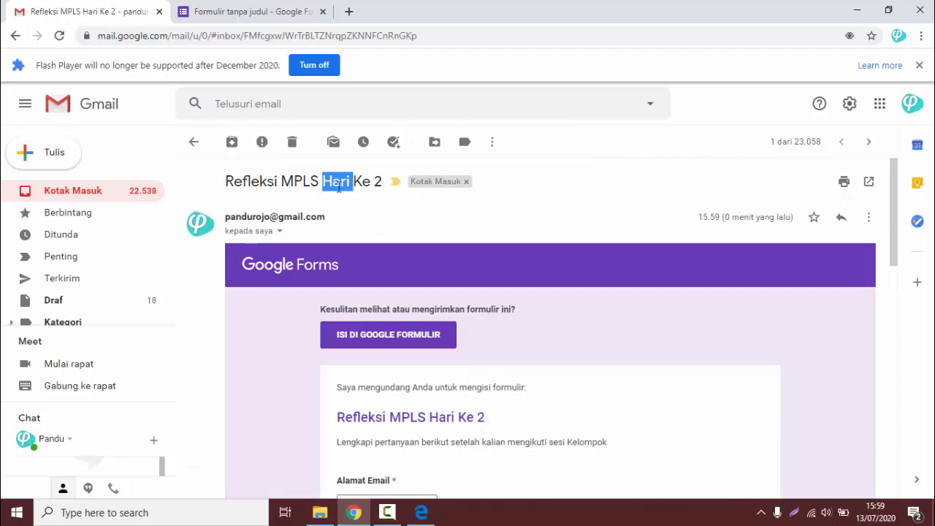
click(356, 203)
scroll(478, 301, down, 10)
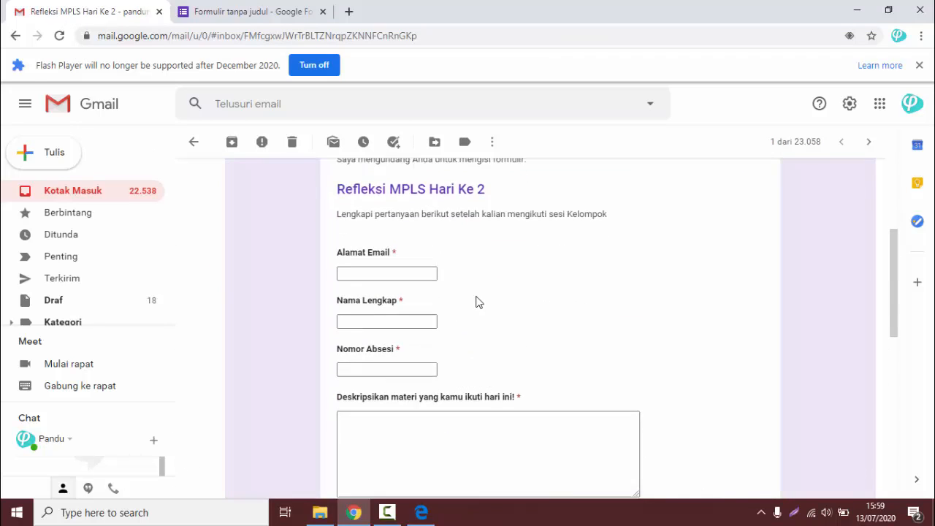
scroll(461, 281, up, 10)
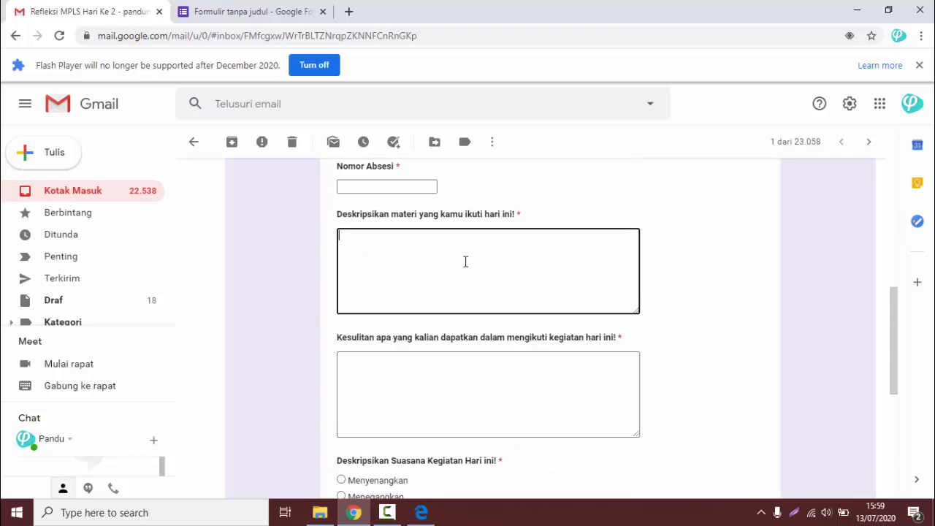
scroll(489, 256, up, 2)
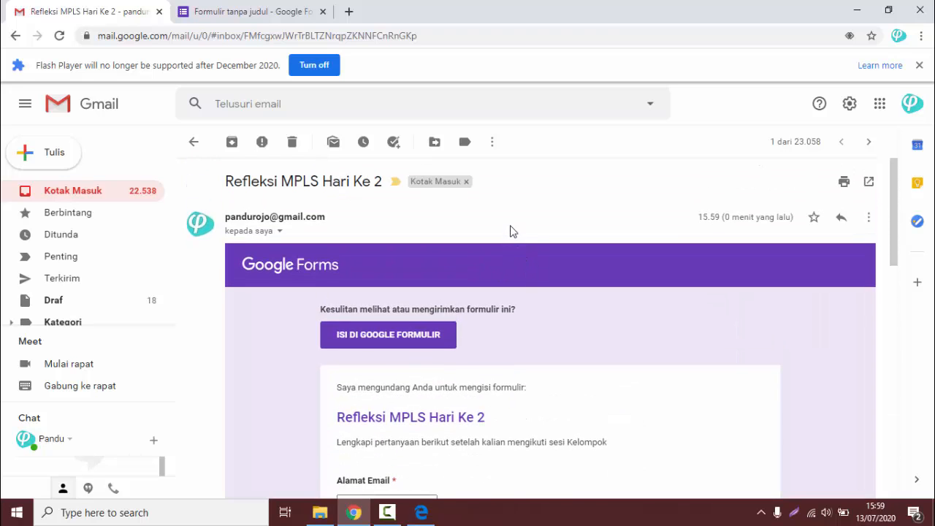
scroll(509, 237, down, 1)
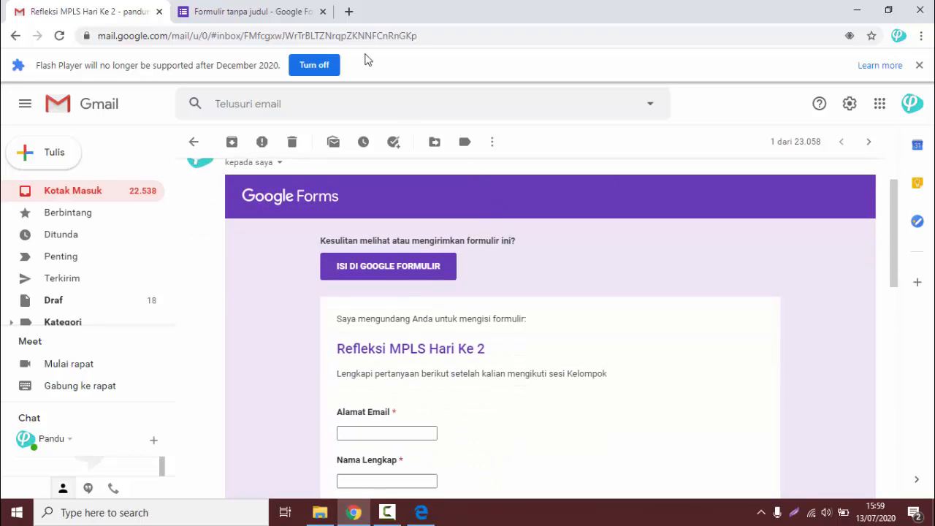
Close the form editor's browser tab and return to the top of the received email in Gmail
click(292, 11)
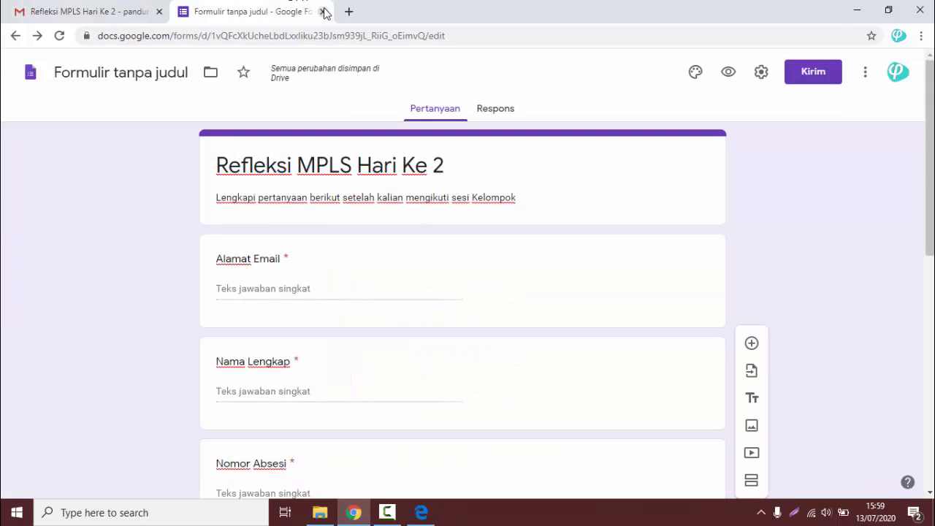
click(322, 12)
scroll(417, 267, up, 1)
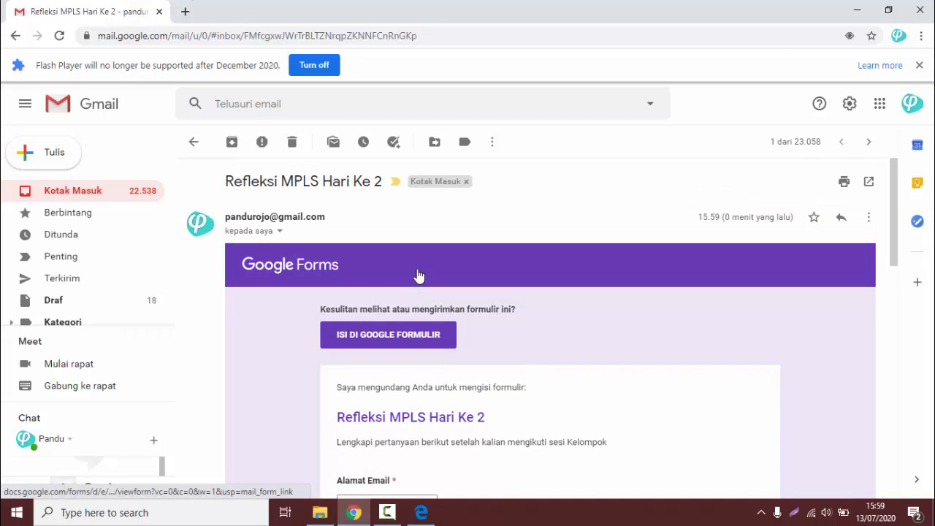
Open the "Refleksi MPLS Hari Ke 2" form in Google Forms from the received email and look through its questions
scroll(420, 275, down, 2)
click(381, 209)
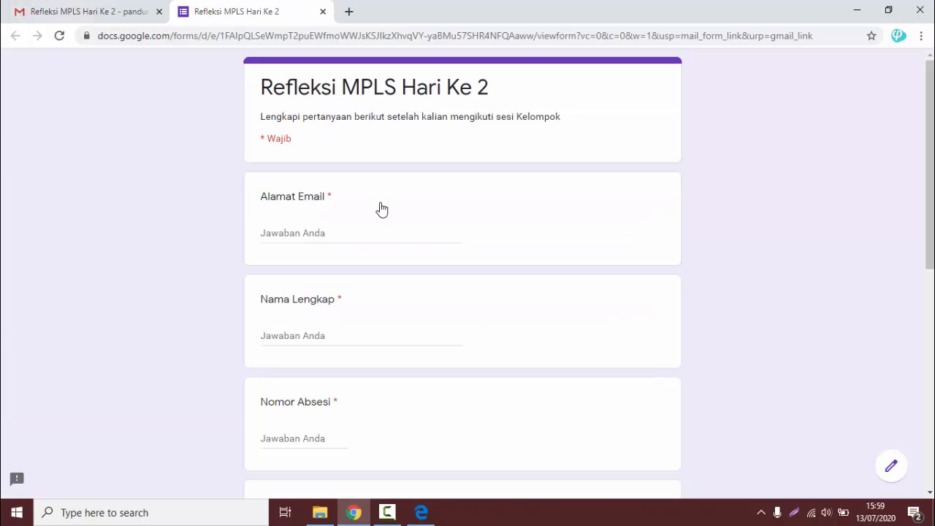
scroll(860, 166, down, 5)
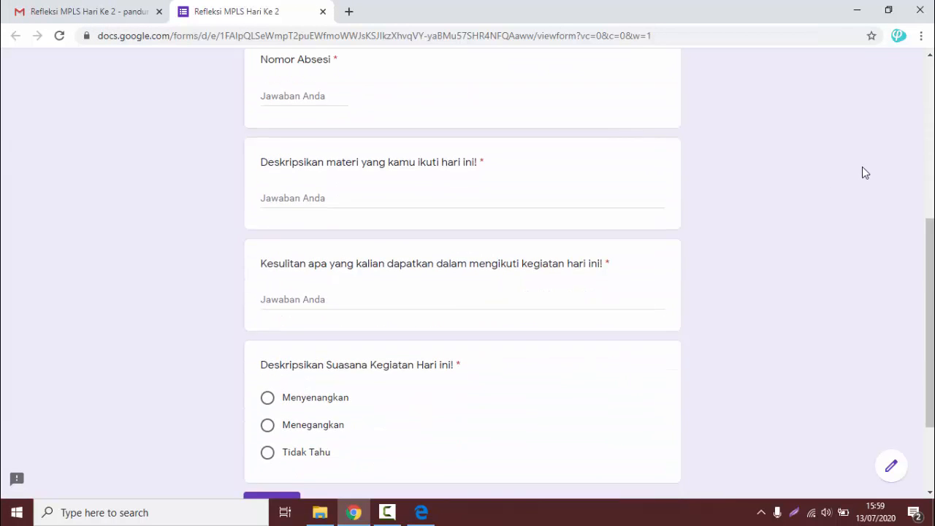
scroll(863, 173, down, 2)
scroll(887, 232, up, 10)
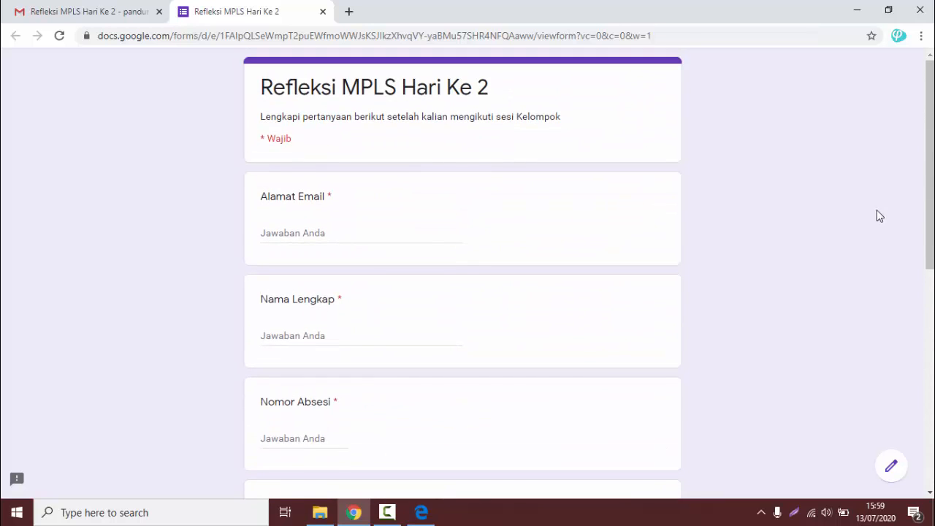
scroll(828, 183, down, 3)
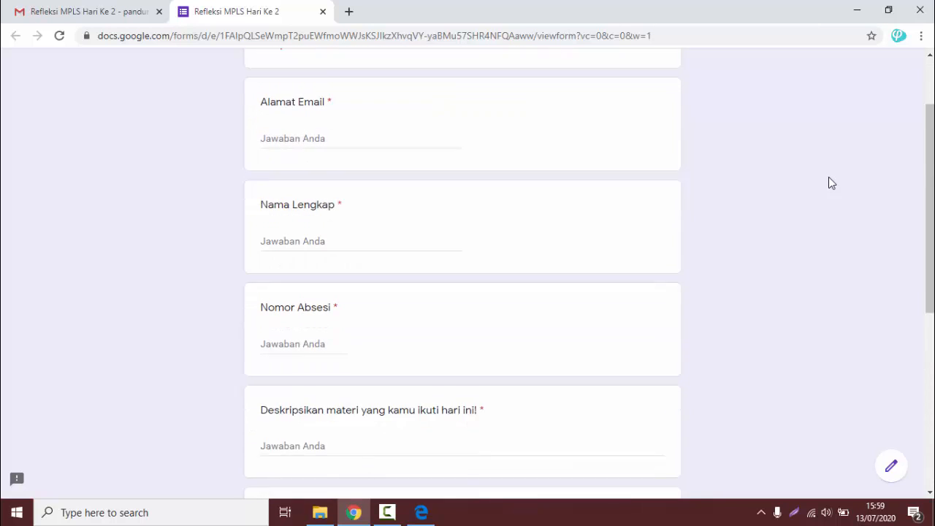
scroll(828, 183, up, 3)
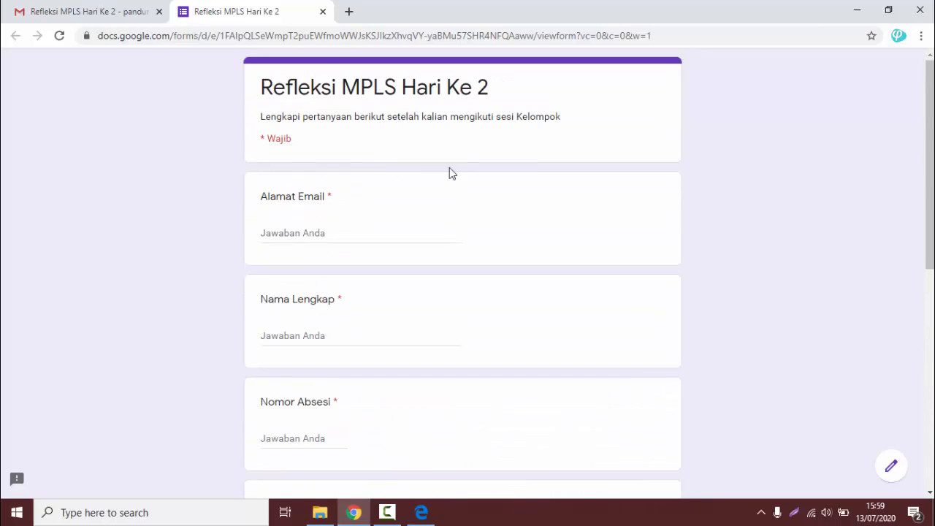
Activate the answer fields from Alamat Email to the Kesulitan question in turn, leaving each one empty
click(329, 232)
scroll(326, 211, down, 2)
click(326, 211)
scroll(327, 219, down, 3)
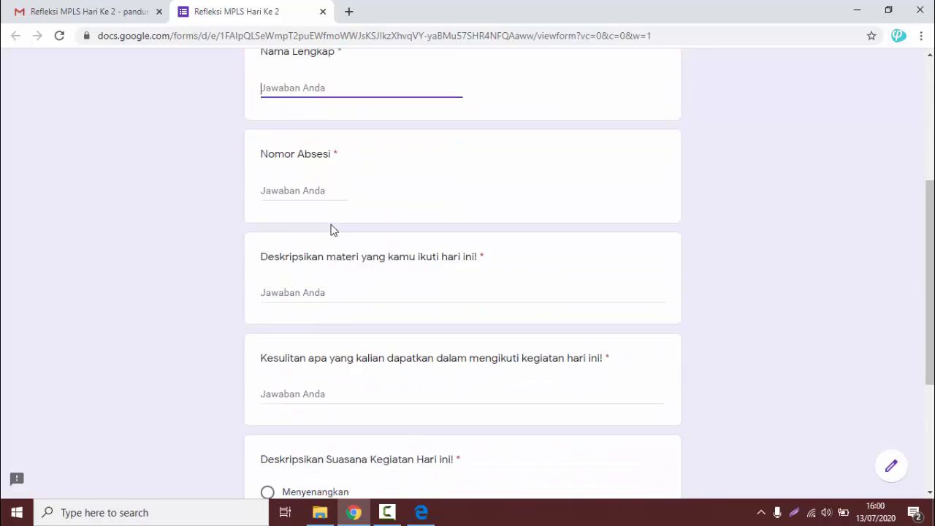
click(317, 116)
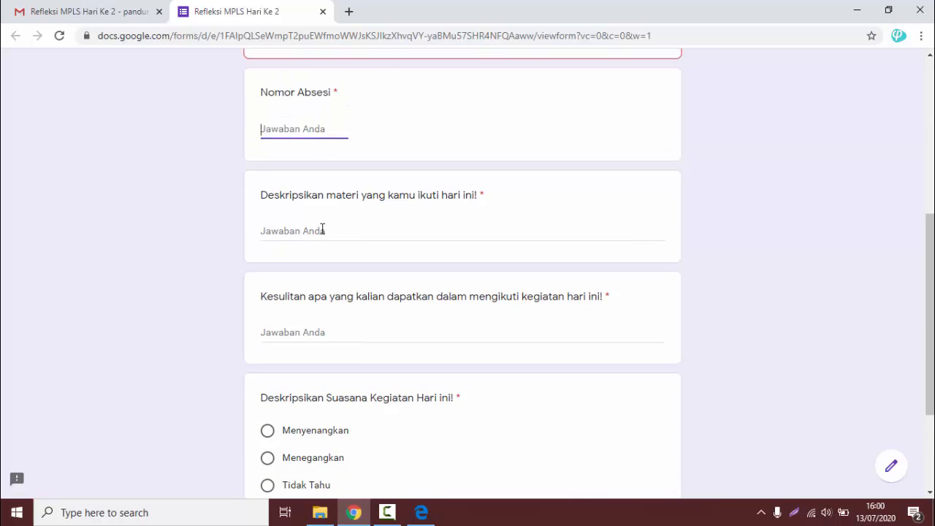
click(321, 231)
scroll(320, 232, down, 3)
click(319, 167)
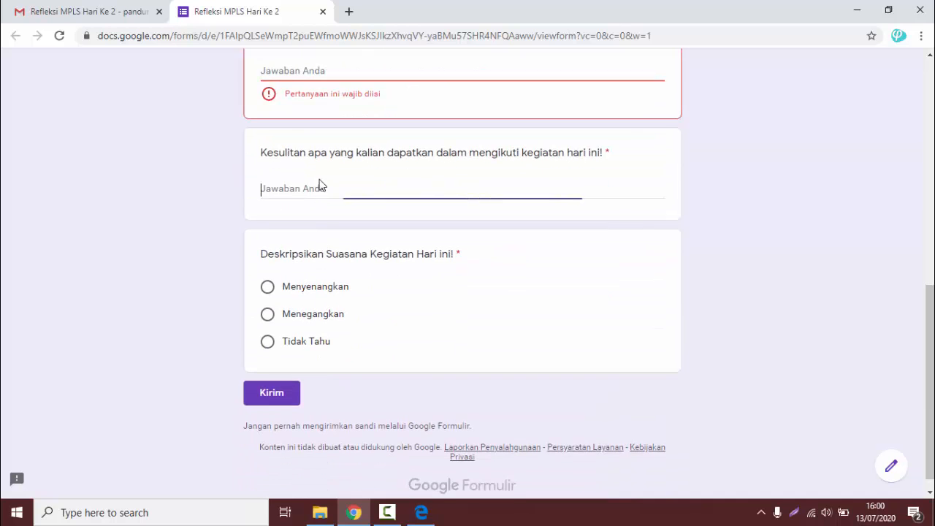
click(809, 346)
Review the whole respondent form, from its title to the Suasana Kegiatan question
drag(928, 370, 885, 158)
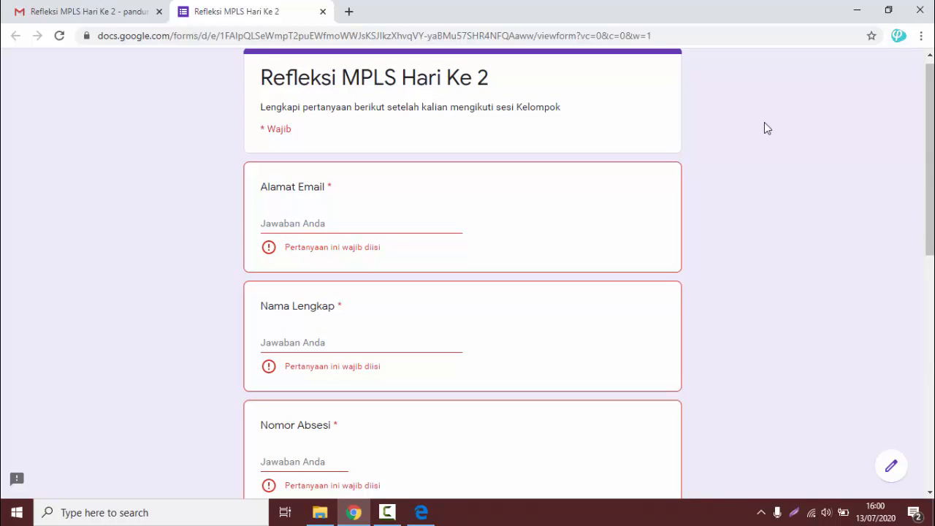
scroll(766, 129, down, 8)
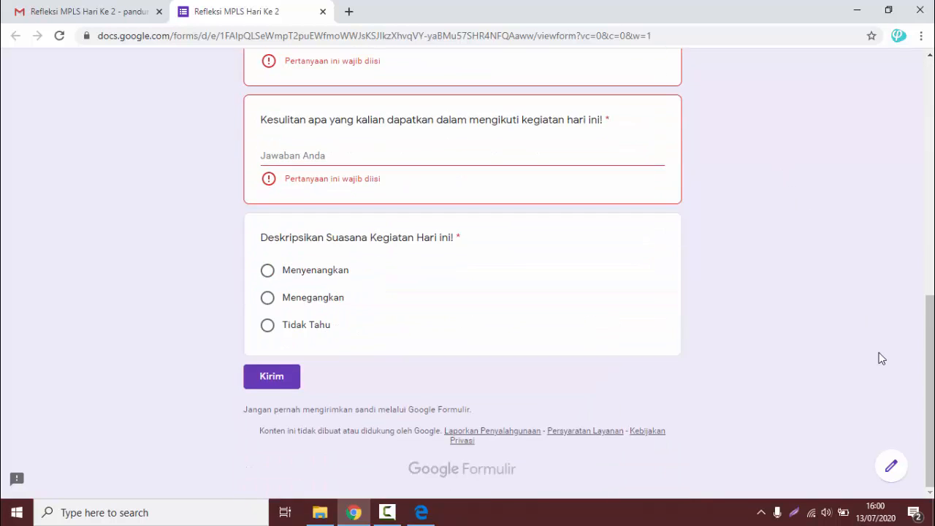
drag(922, 367, 927, 95)
drag(929, 219, 931, 431)
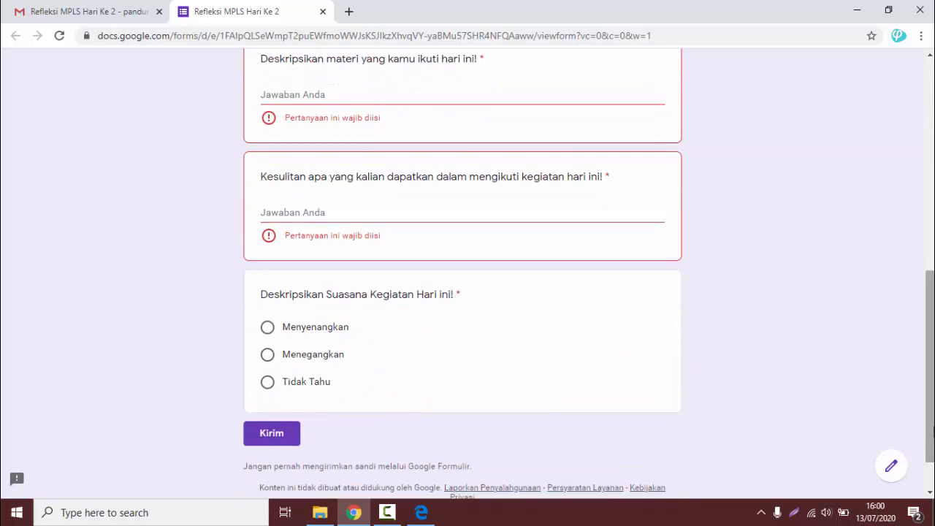
Open the "Refleksi MPLS Hari Ke 2" form for editing, look over its questions and show its responses
click(889, 470)
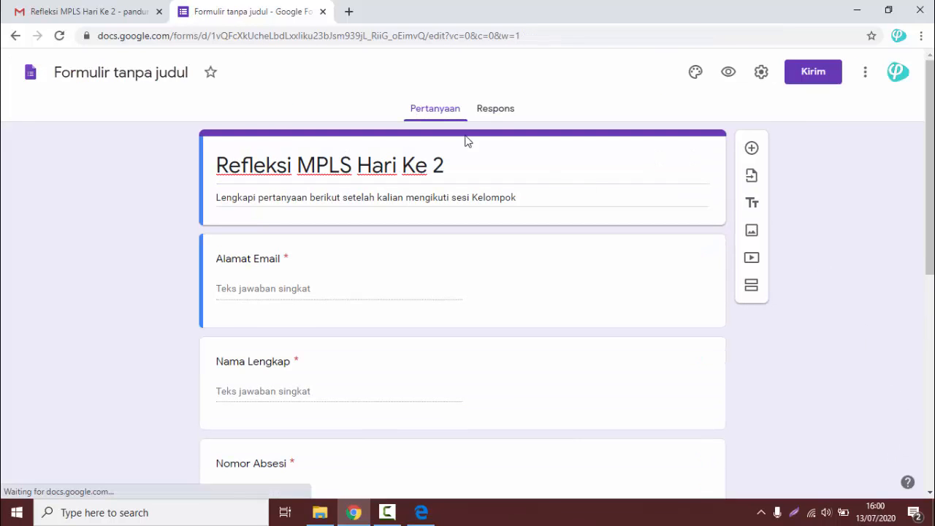
scroll(479, 176, down, 6)
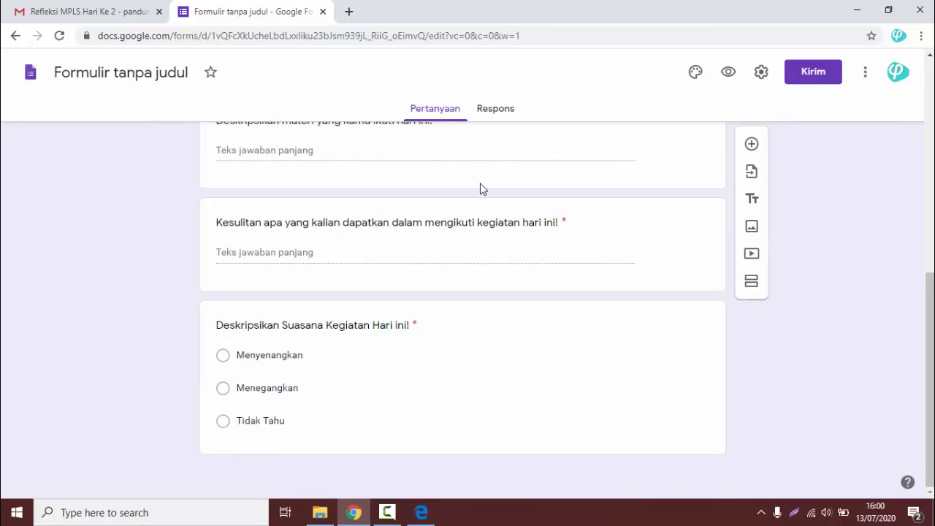
scroll(482, 183, up, 5)
click(494, 109)
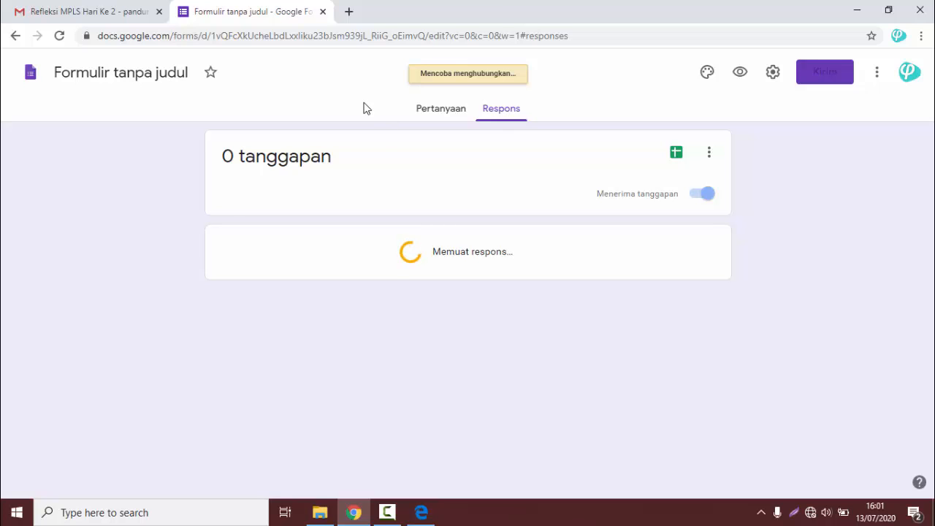
Switch to Gmail, open the first "Lembar Refleksi MPLS" message in the inbox and try to open its form in Google Forms
click(125, 13)
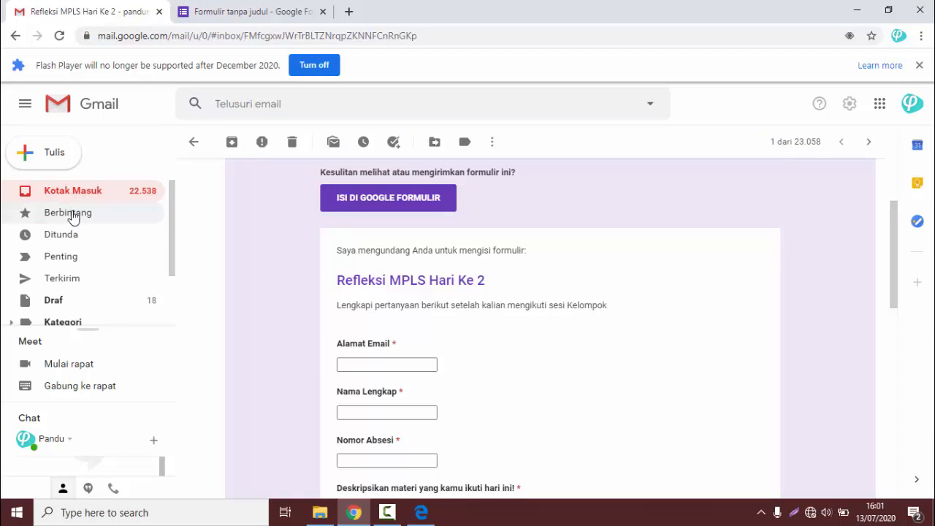
click(117, 196)
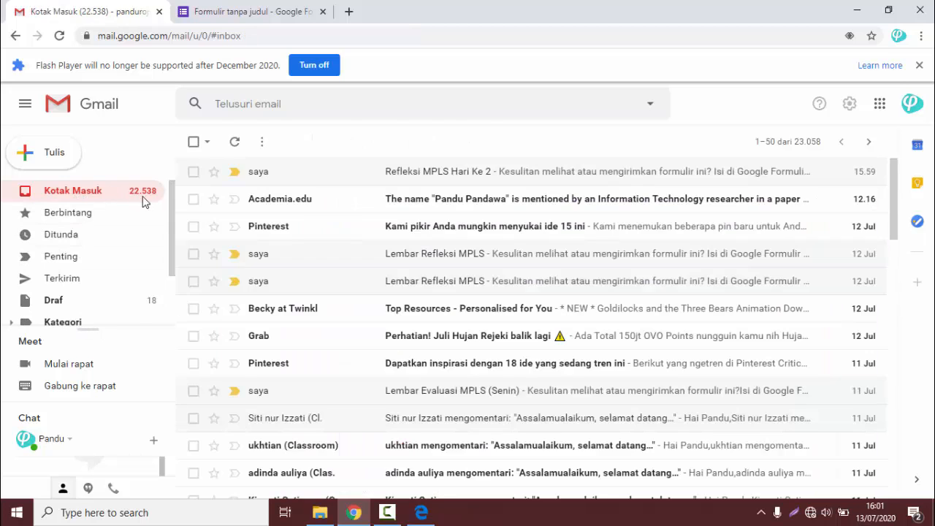
click(444, 261)
scroll(444, 263, down, 2)
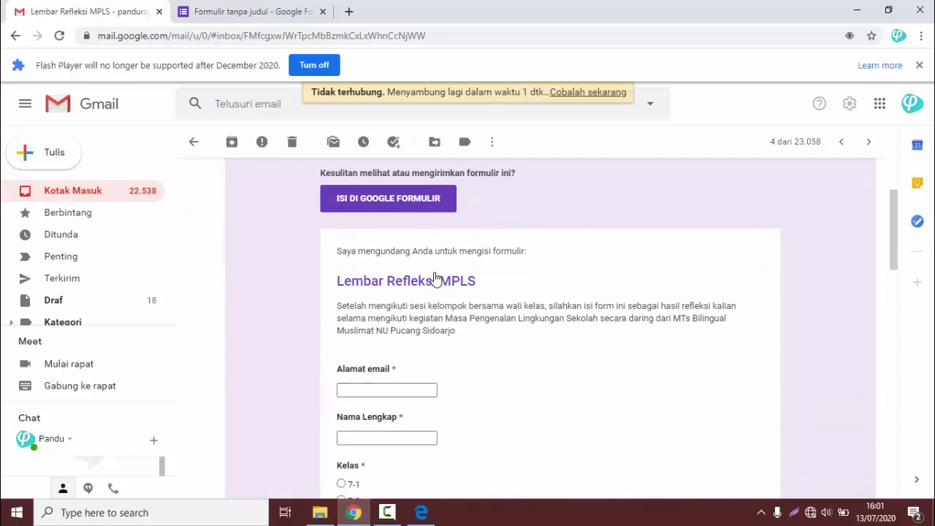
click(399, 207)
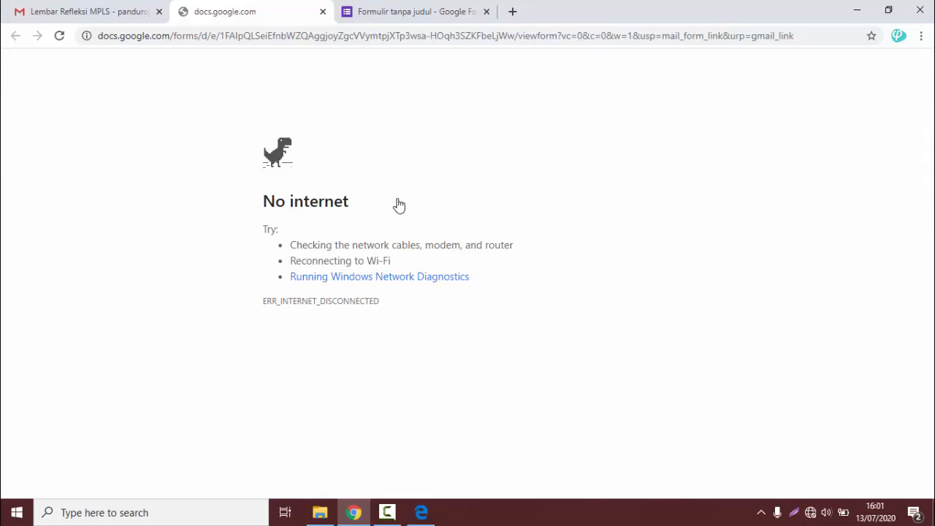
Connect the computer to the "chihuahua 2" Wi-Fi network and dismiss the network list
click(810, 513)
click(778, 118)
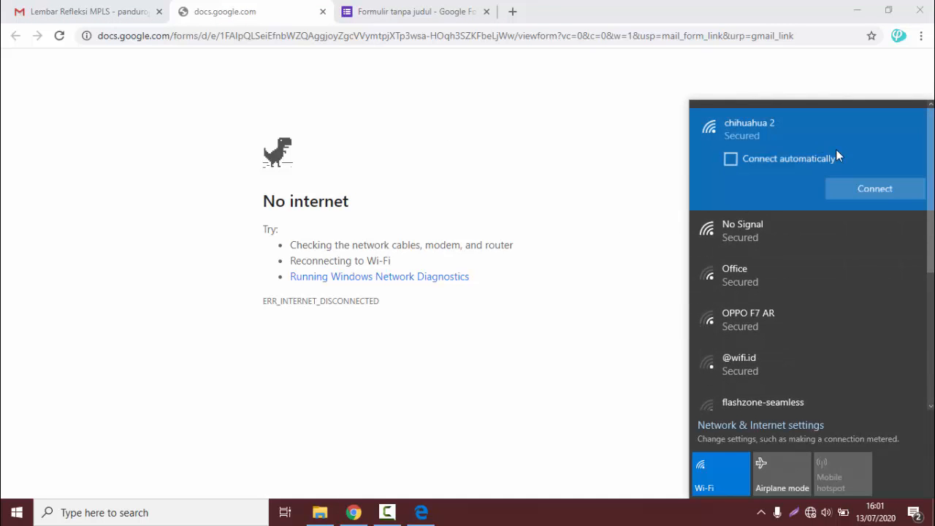
click(852, 184)
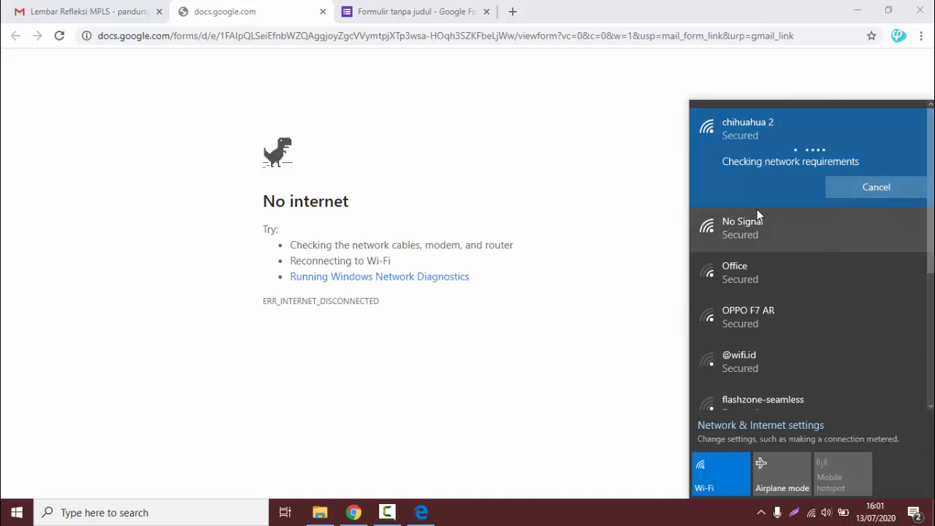
click(639, 179)
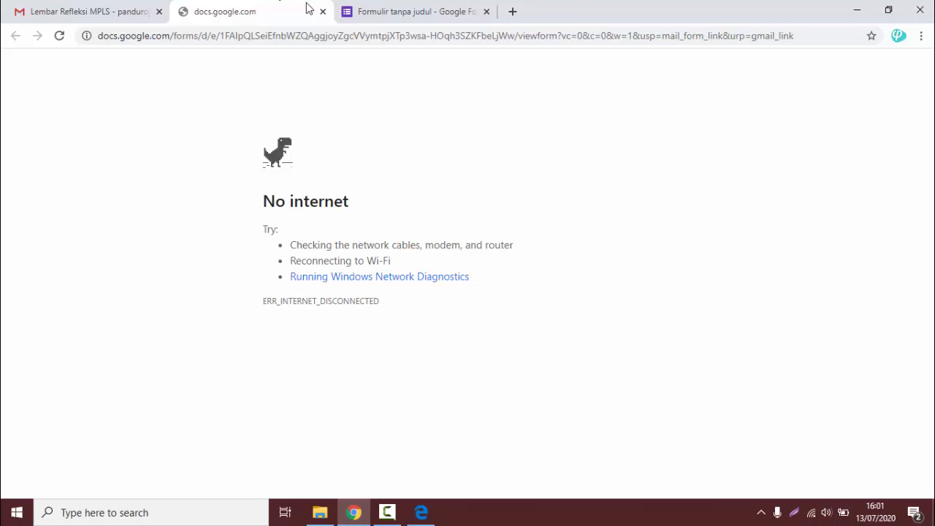
Close the failed page, reopen the "Lembar Refleksi MPLS" form from the email and look through all its questions
click(323, 13)
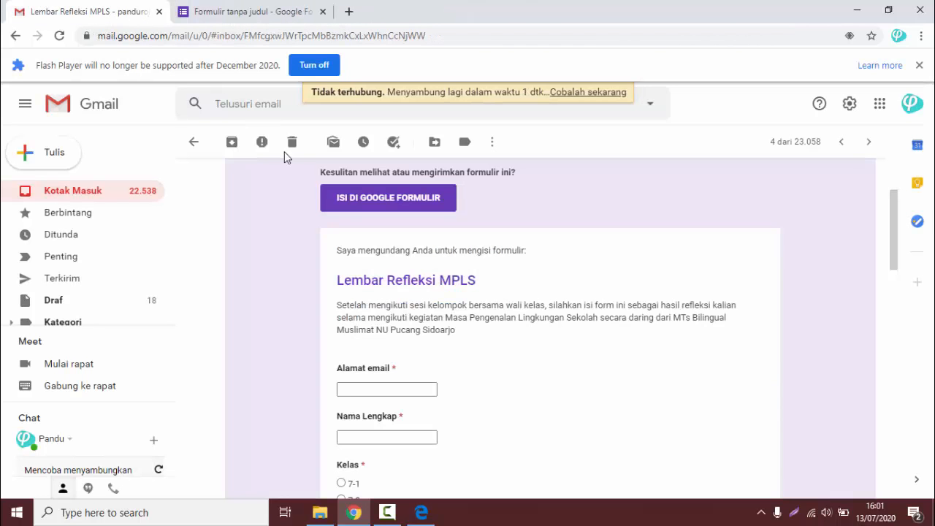
click(351, 202)
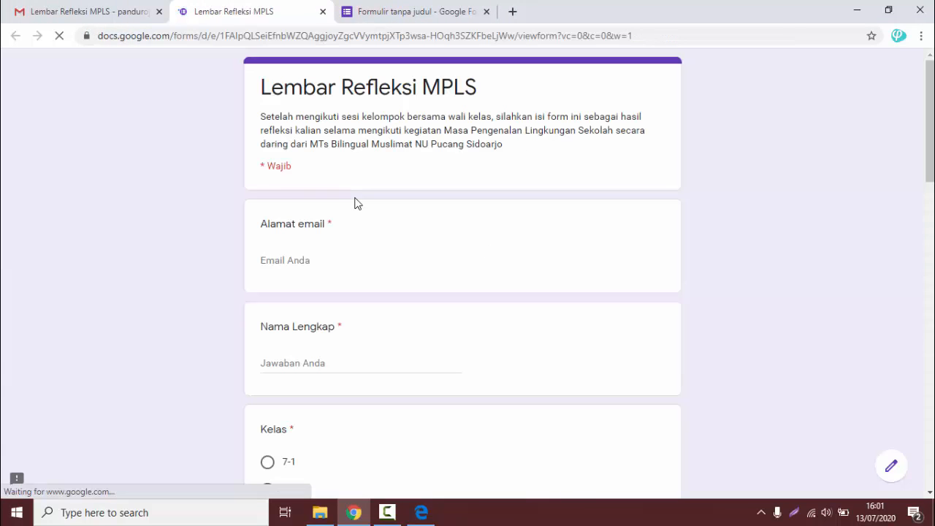
scroll(599, 285, down, 10)
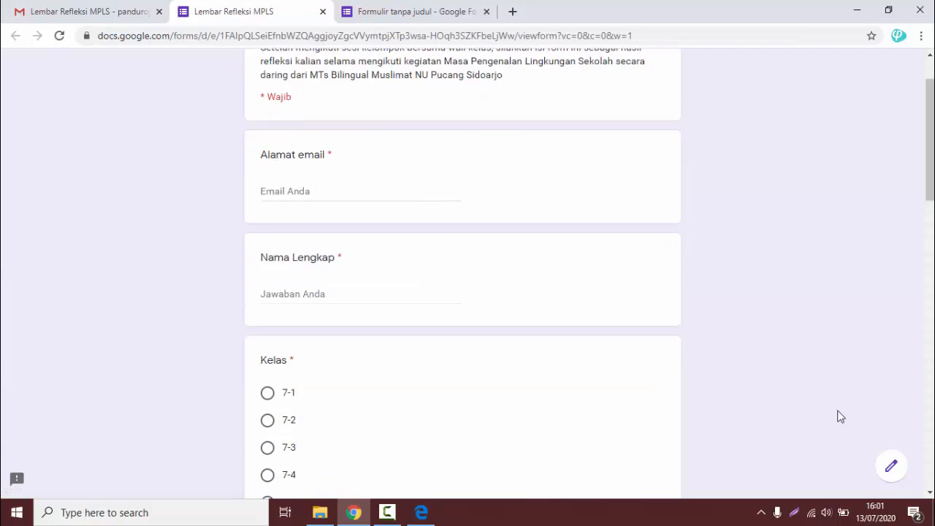
scroll(372, 248, down, 3)
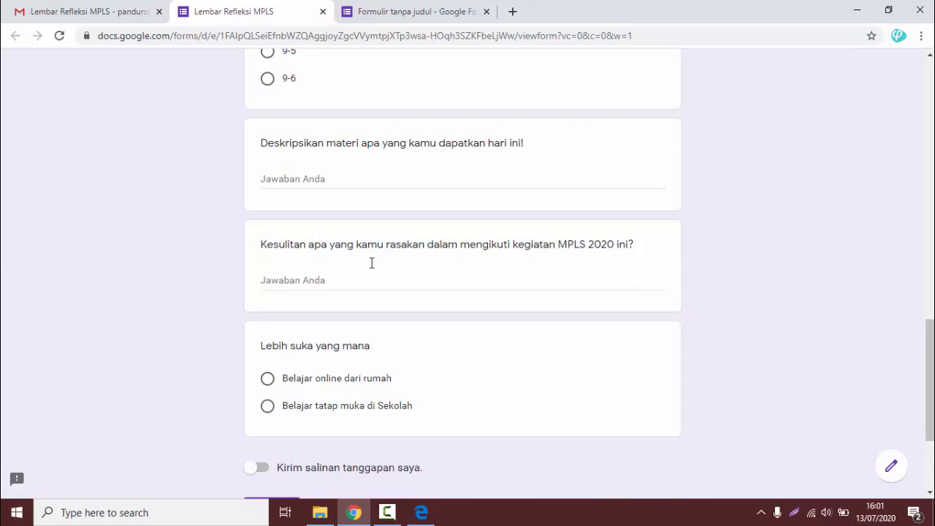
scroll(371, 256, up, 9)
scroll(354, 171, down, 4)
scroll(397, 295, down, 6)
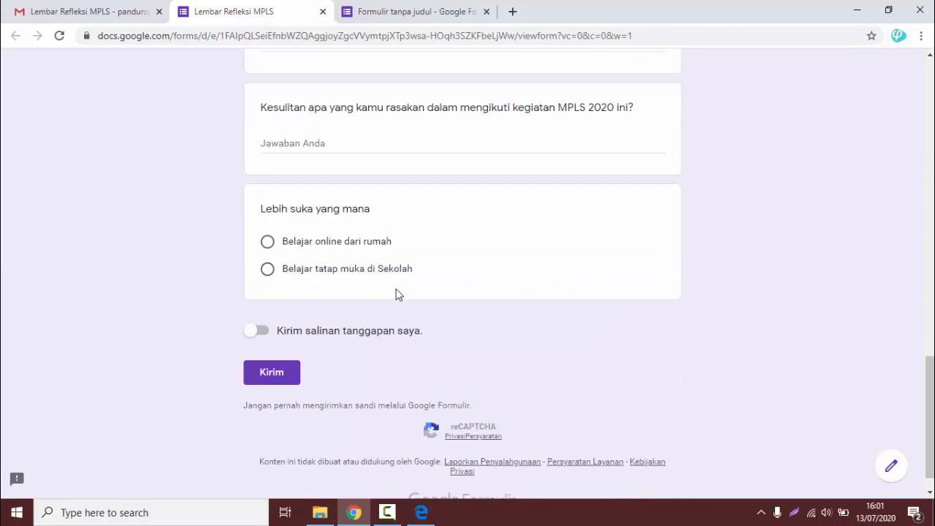
Open the "Lembar Refleksi MPLS" form for editing, show its response summary and browse the list of respondents' email addresses
click(892, 468)
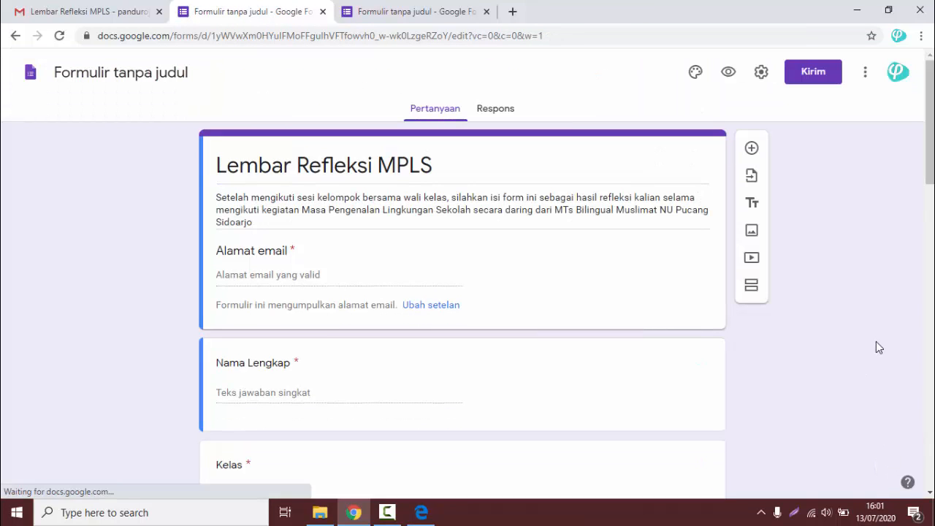
click(499, 112)
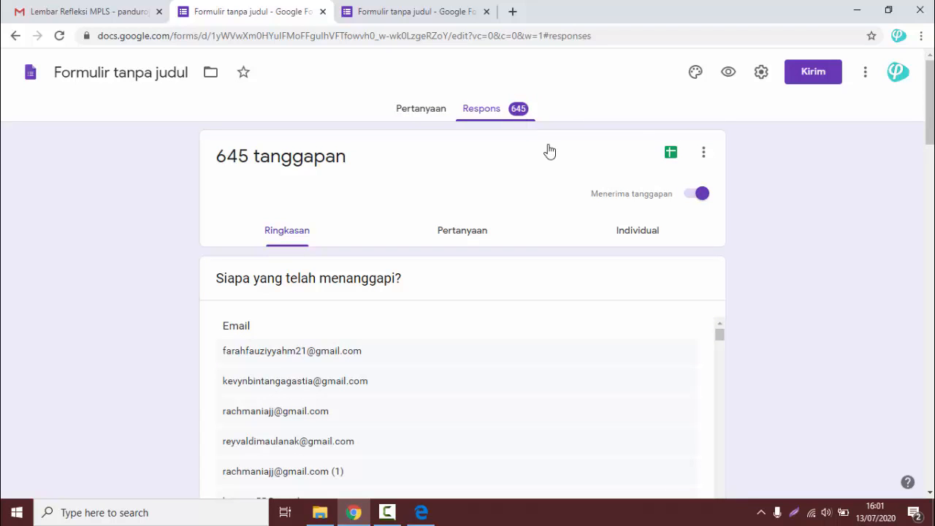
scroll(512, 187, down, 2)
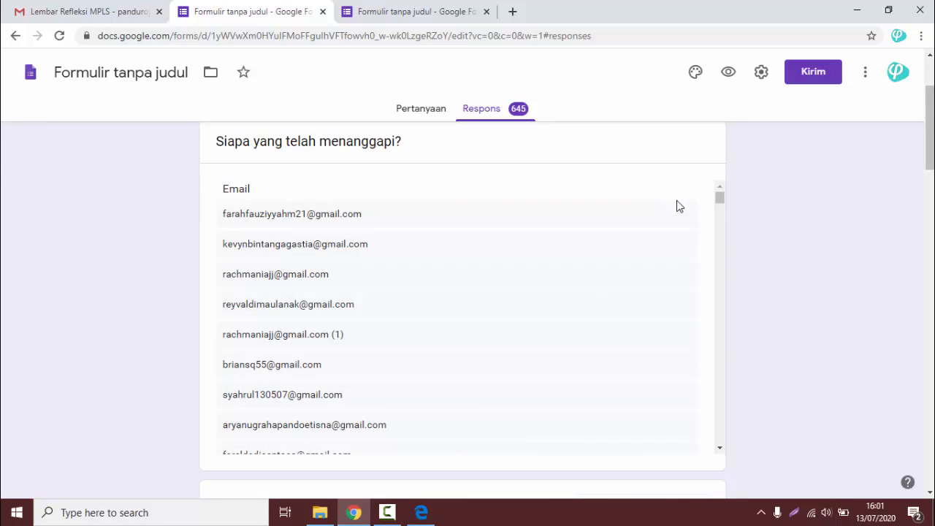
mouse_move(717, 195)
mouse_down()
mouse_move(726, 443)
mouse_move(717, 190)
mouse_up()
scroll(676, 264, down, 12)
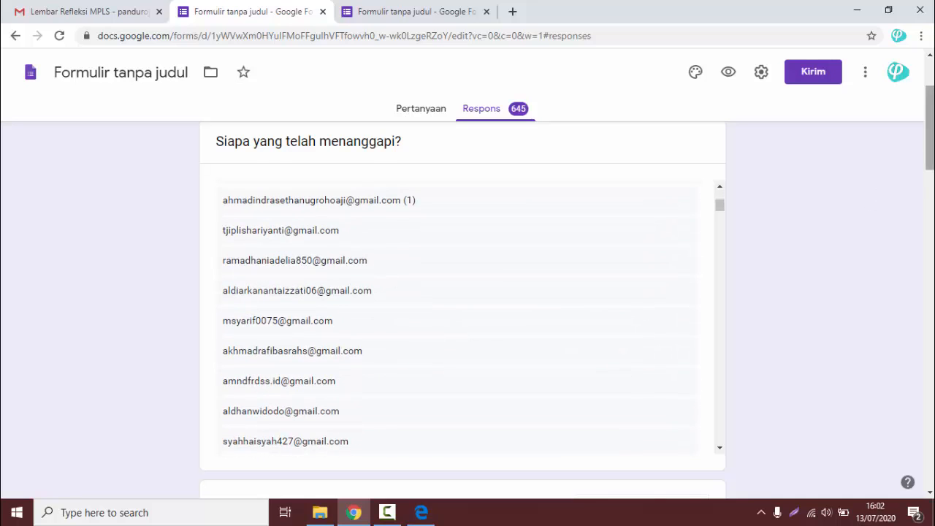
Continue down the response summary to the Nama Lengkap answers and browse the respondents' names
scroll(462, 302, down, 4)
scroll(462, 302, up, 1)
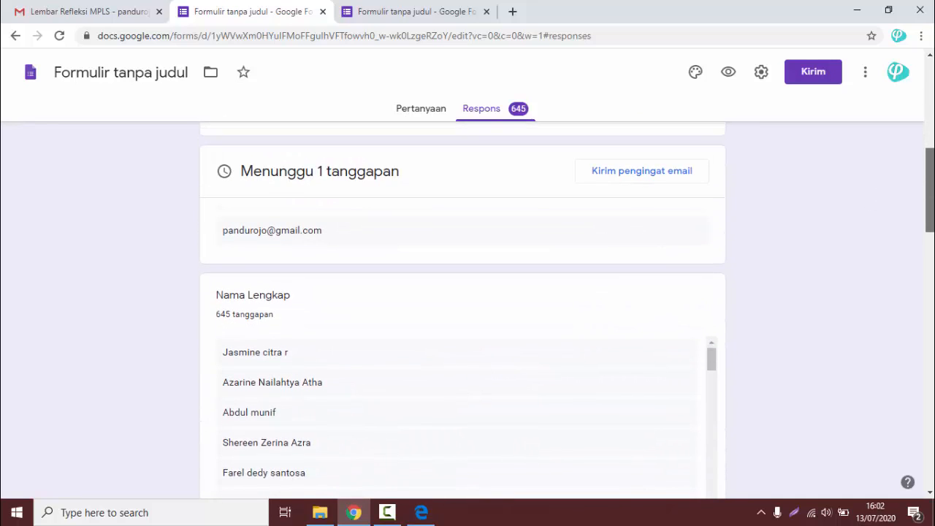
scroll(462, 302, down, 1)
scroll(462, 302, down, 2)
scroll(463, 303, up, 1)
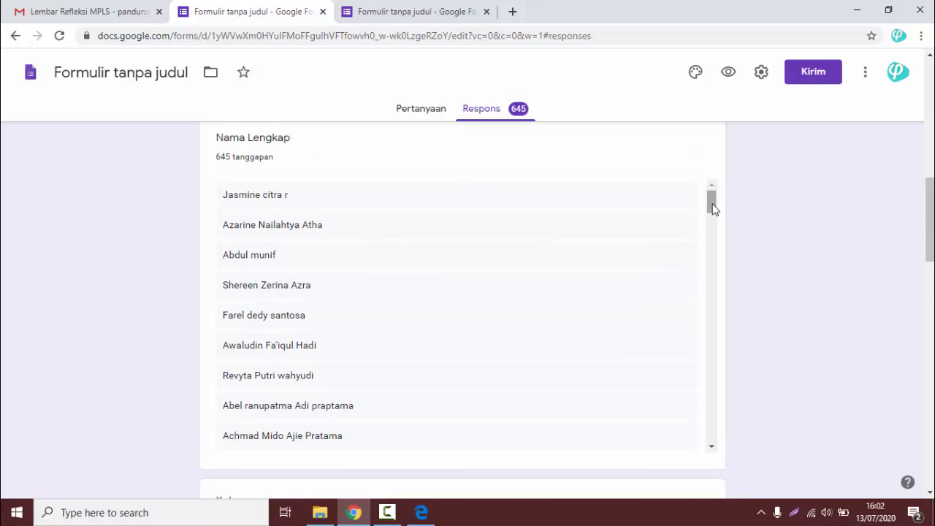
drag(711, 202, 717, 300)
Return to the section on awaited responses and examine the email address listed there
drag(928, 218, 927, 181)
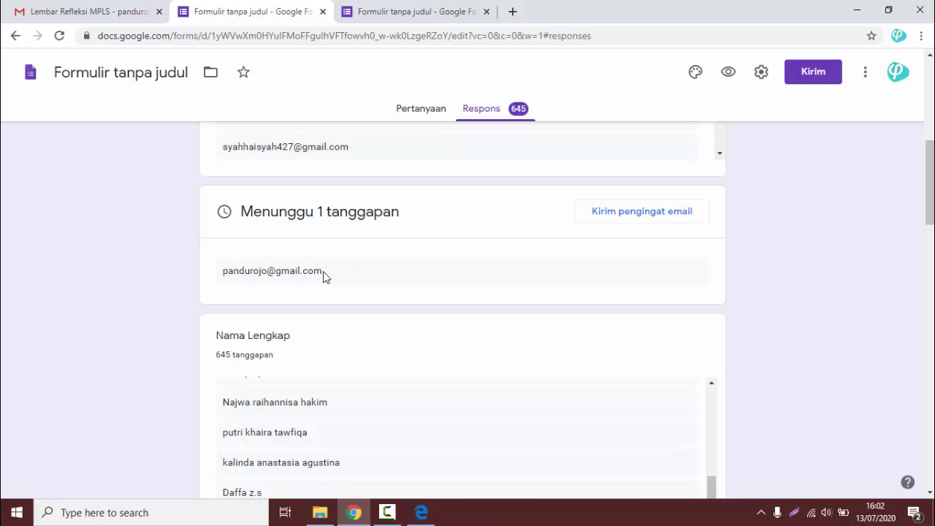
drag(320, 271, 228, 282)
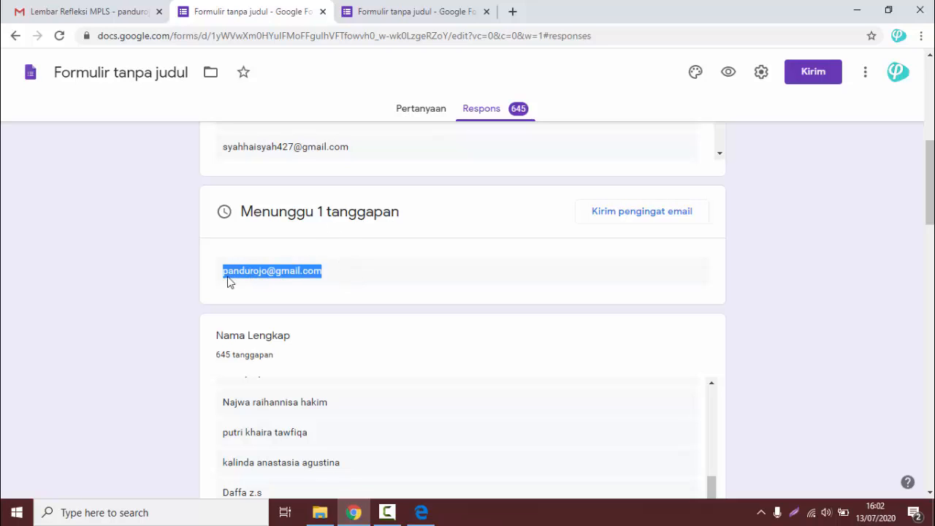
click(337, 273)
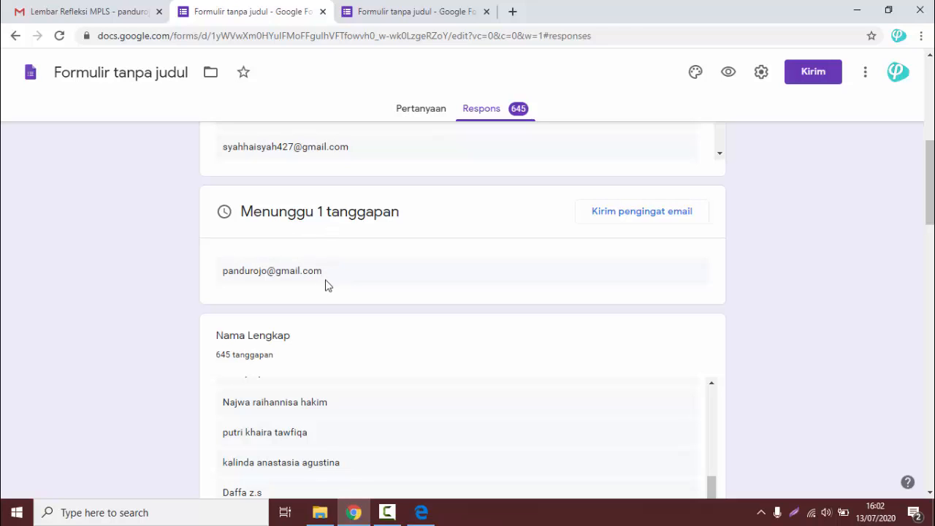
Highlight the email address listed under the awaited responses, then clear the highlight
drag(320, 273, 224, 285)
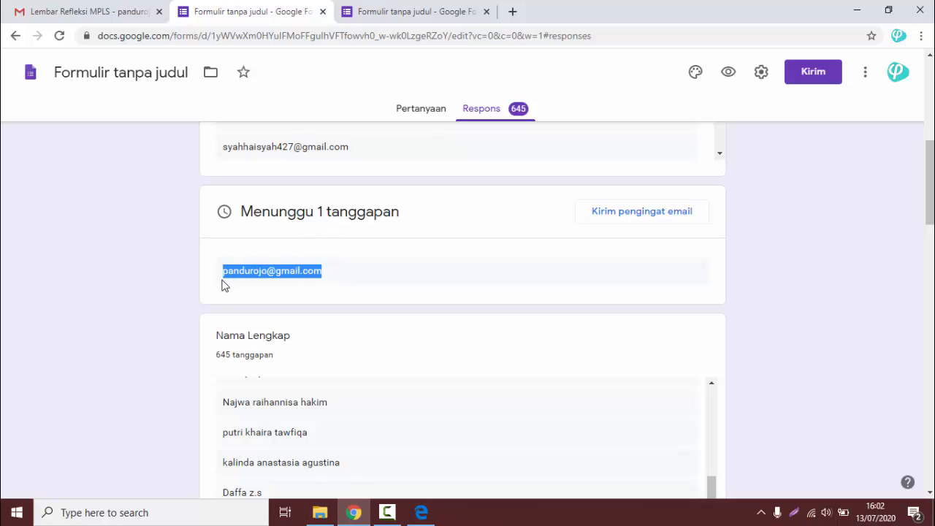
click(271, 270)
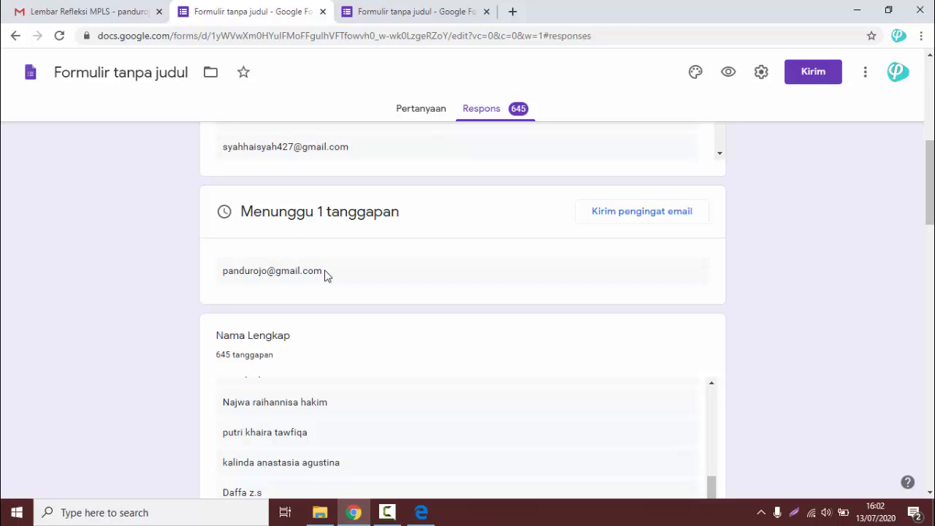
drag(321, 272, 230, 276)
click(482, 288)
Examine the Kelas pie chart in the response summary and page through its class legend to the end and back
drag(930, 183, 930, 279)
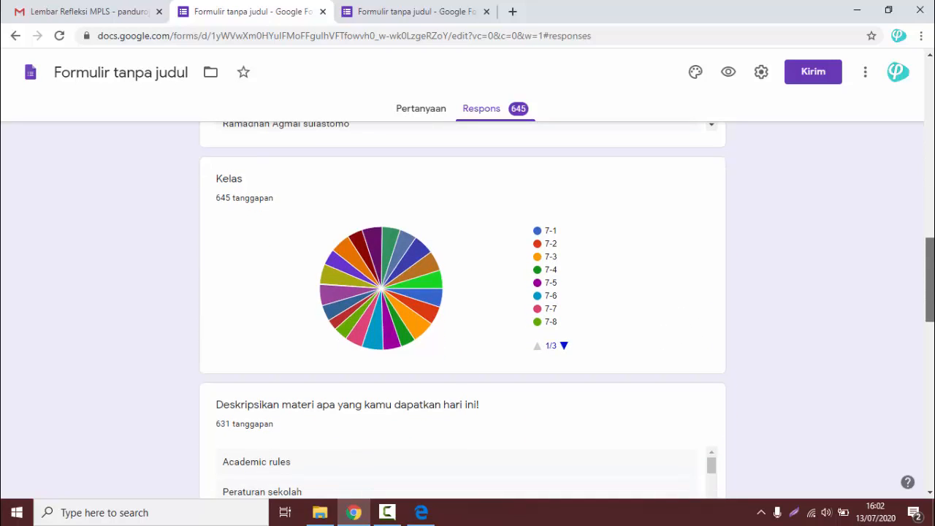
scroll(509, 252, down, 2)
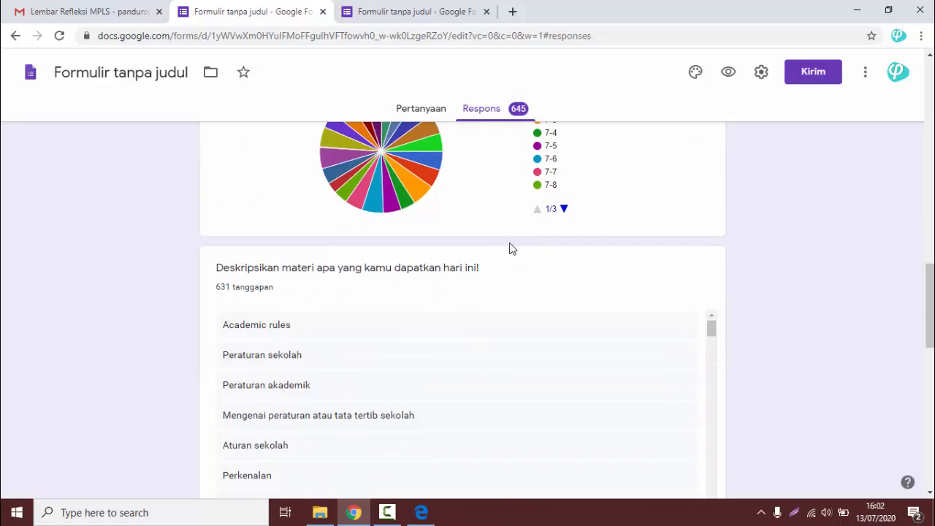
scroll(541, 249, up, 2)
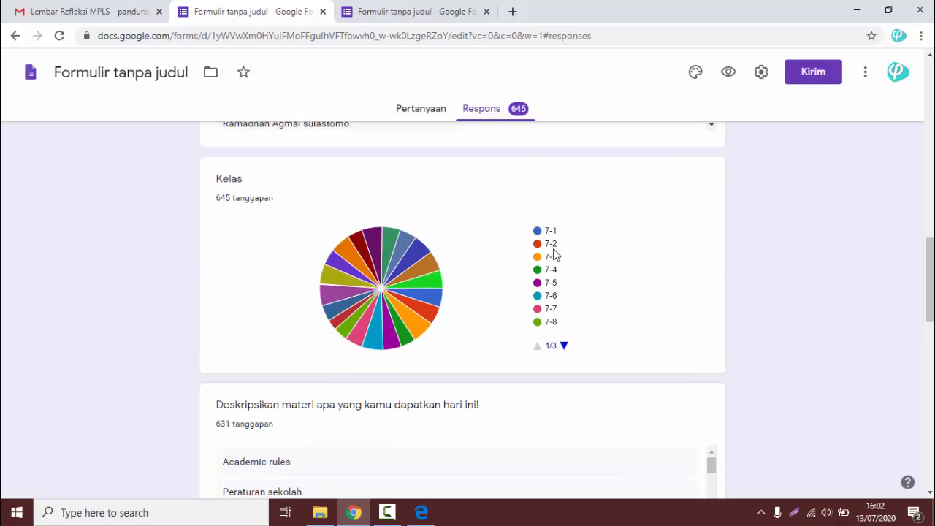
click(563, 346)
click(563, 346)
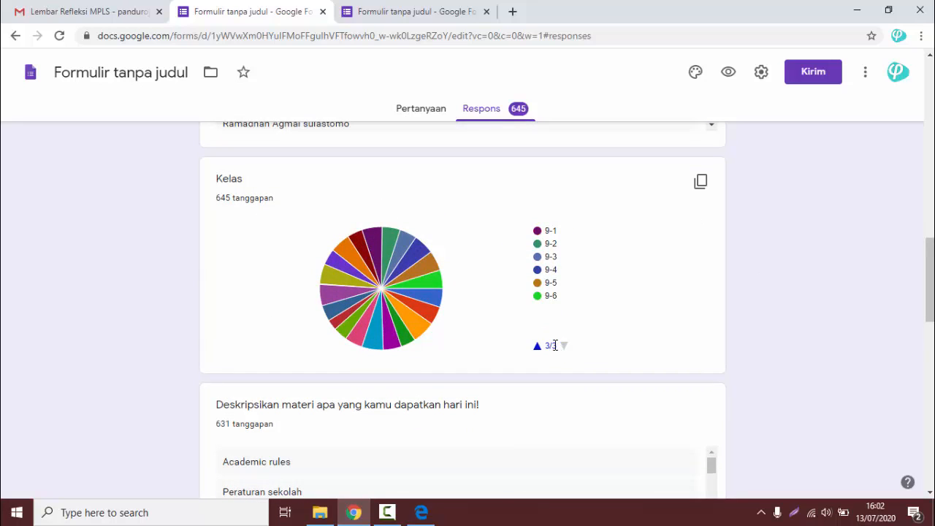
click(537, 346)
click(537, 346)
Browse the answers on the material learned today and examine both slices of the "Lebih suka yang mana" chart
drag(930, 257, 930, 303)
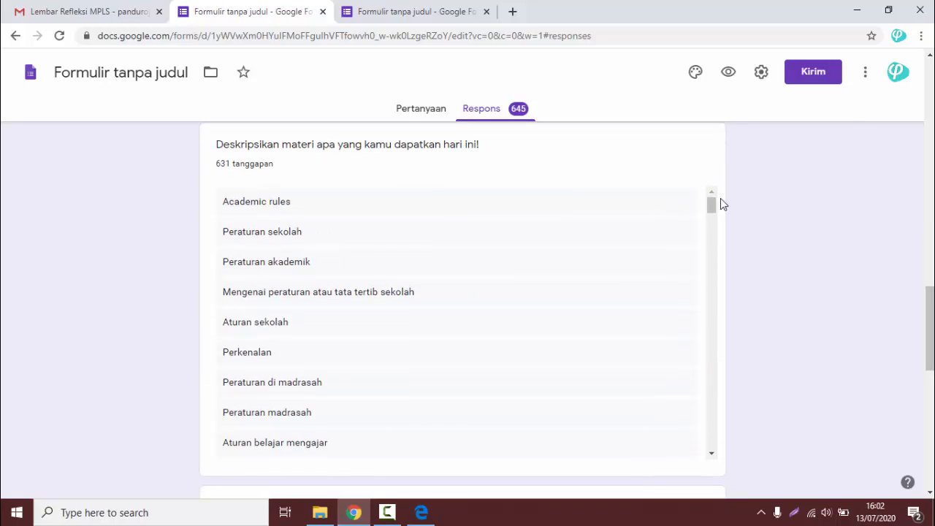
drag(712, 210, 749, 353)
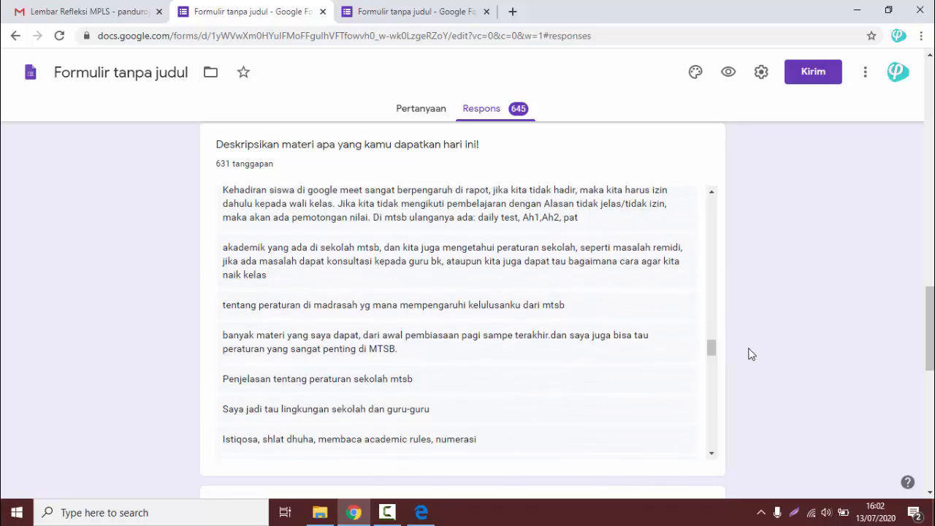
drag(930, 333, 932, 445)
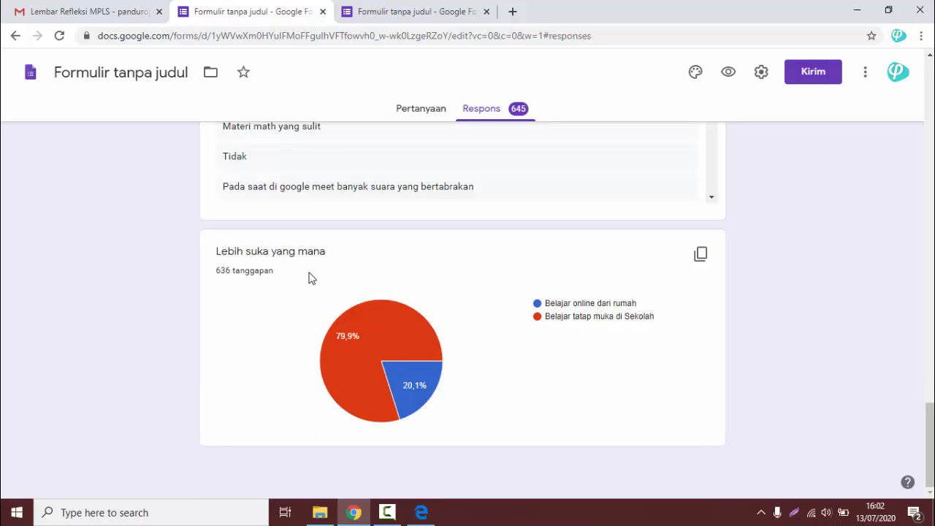
mouse_move(333, 358)
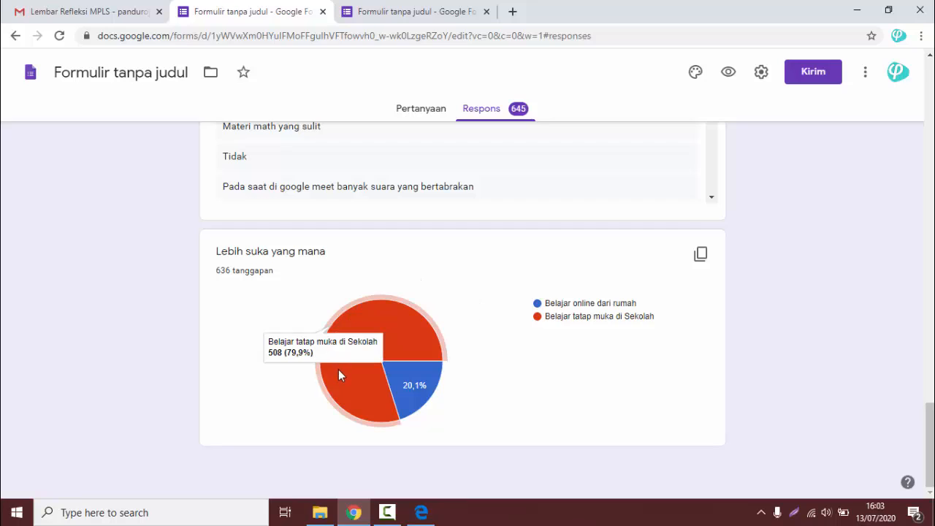
mouse_move(416, 390)
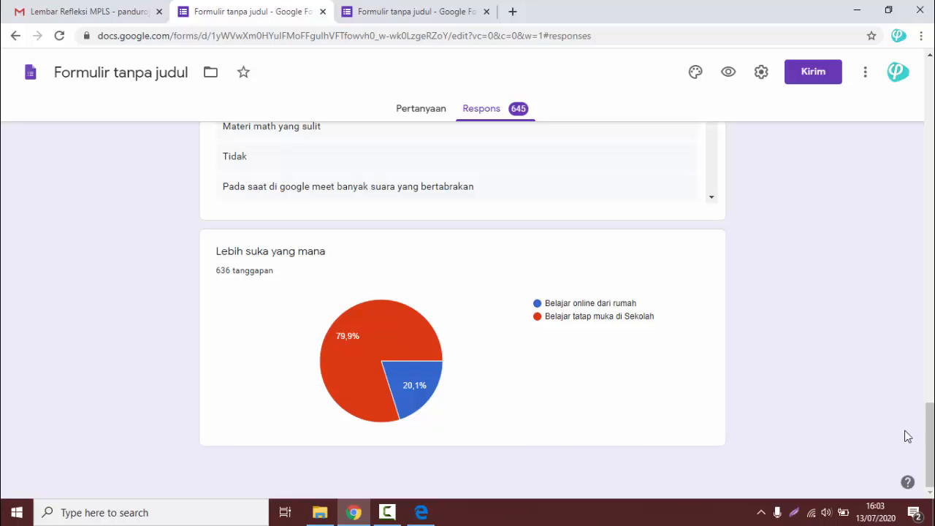
Return to the start of the responses, show them by question, and page forward to Kelas and back
drag(929, 437, 912, 97)
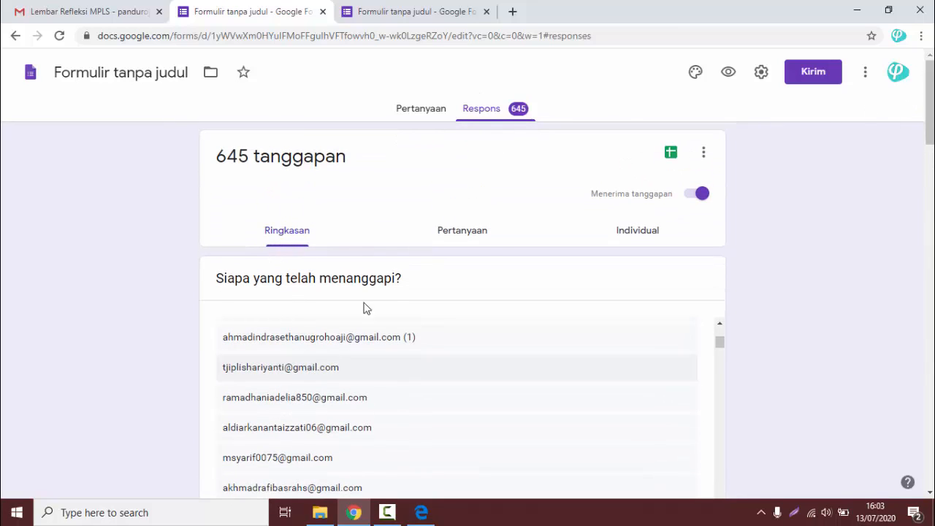
click(476, 241)
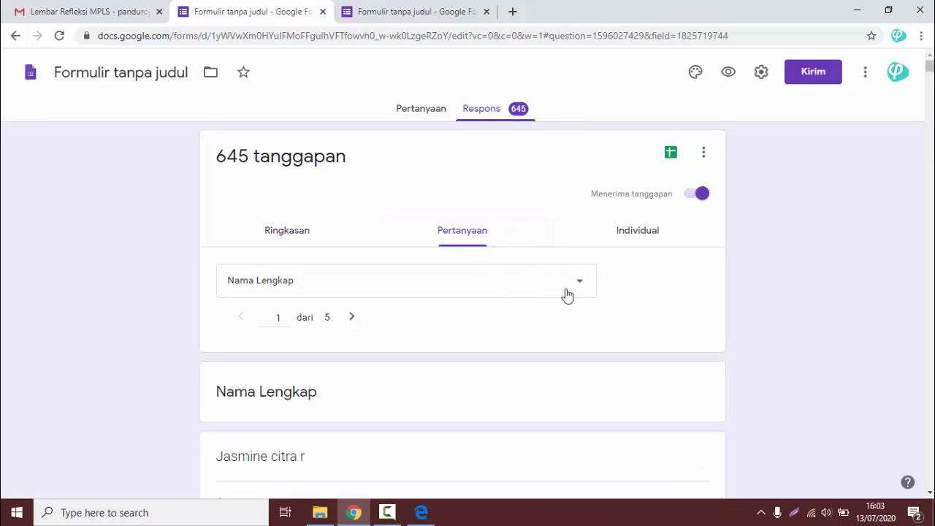
click(352, 319)
click(241, 320)
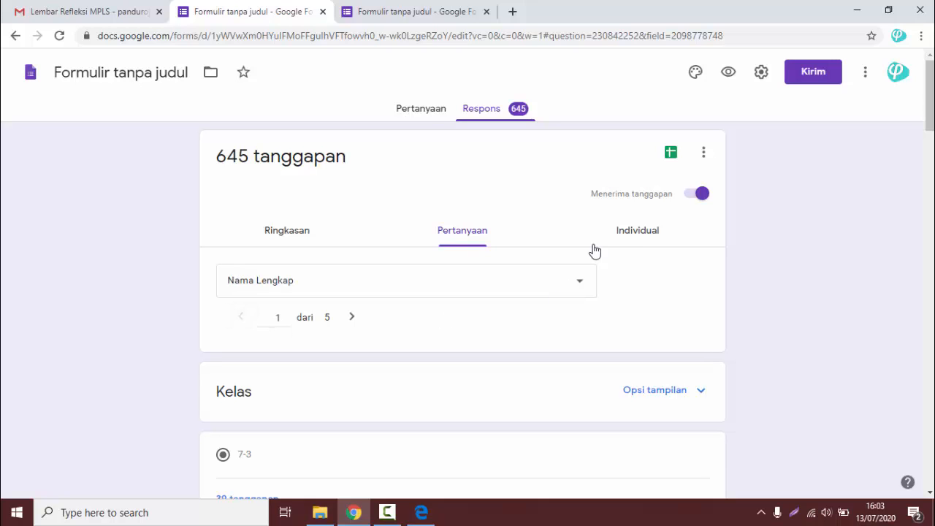
Show the responses individually, choose the seventh respondent from the email list and look through the submitted answers
click(624, 240)
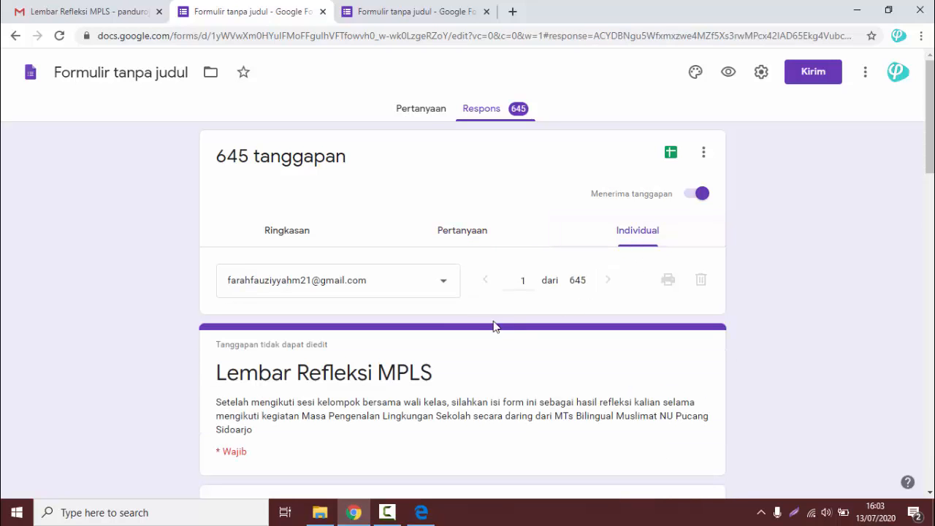
click(442, 288)
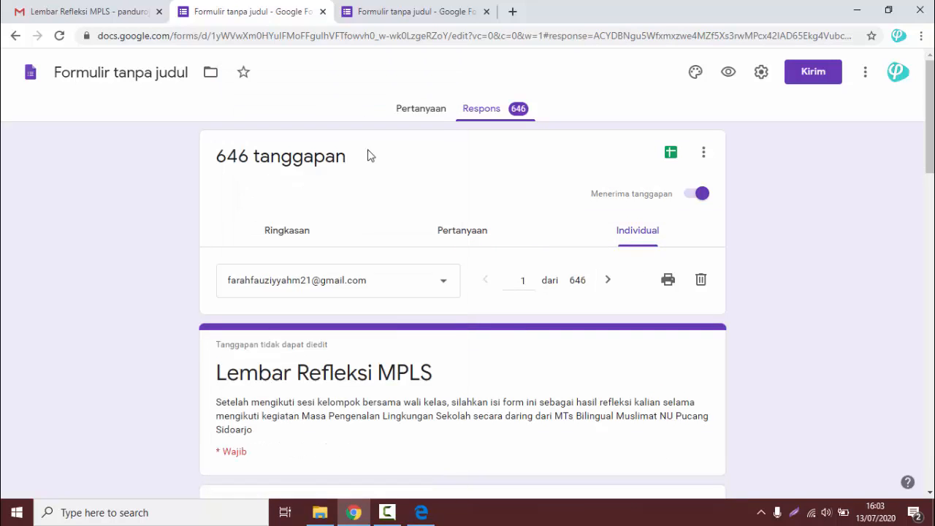
click(442, 294)
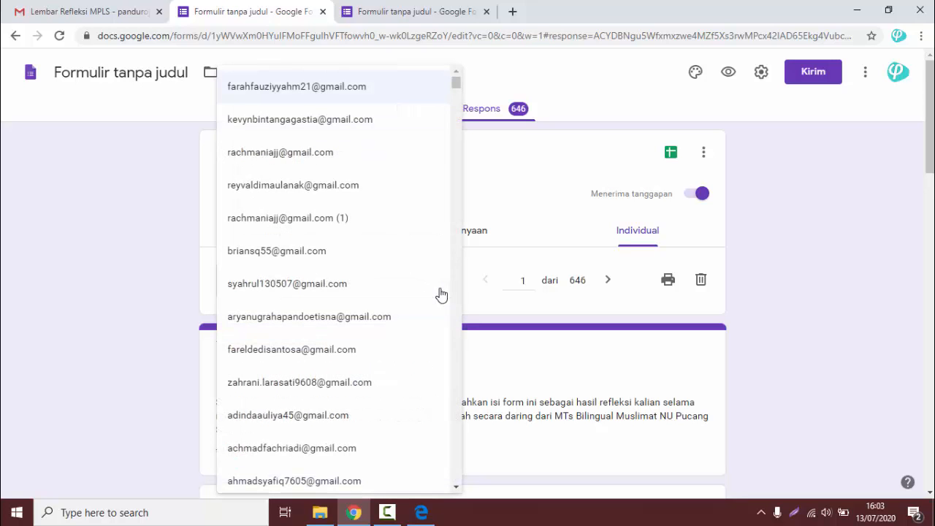
click(359, 291)
scroll(616, 349, down, 15)
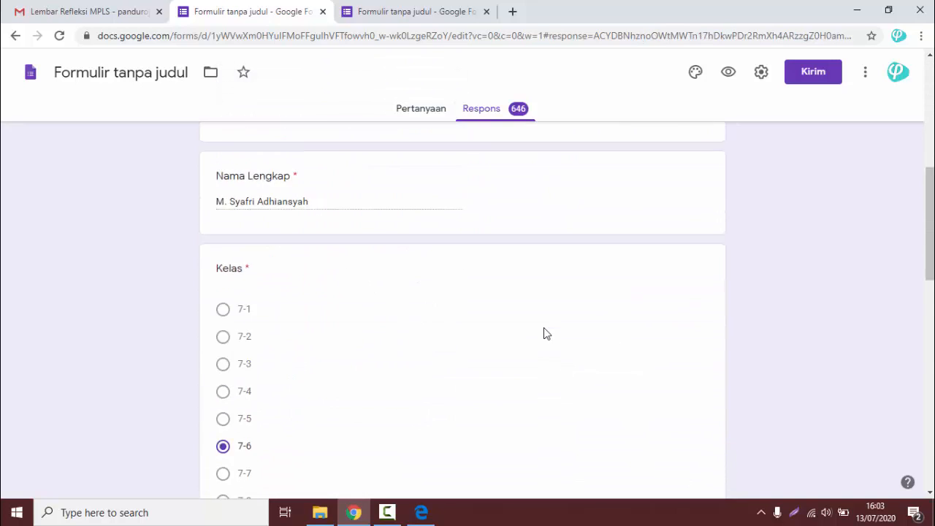
scroll(537, 340, up, 15)
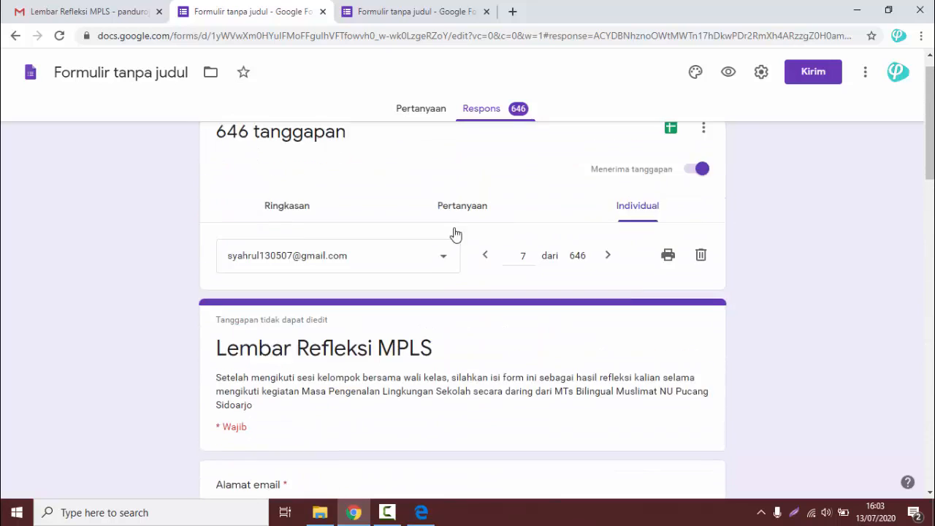
Choose the tenth respondent from the email list and look through that person's answers down to the last question
click(427, 279)
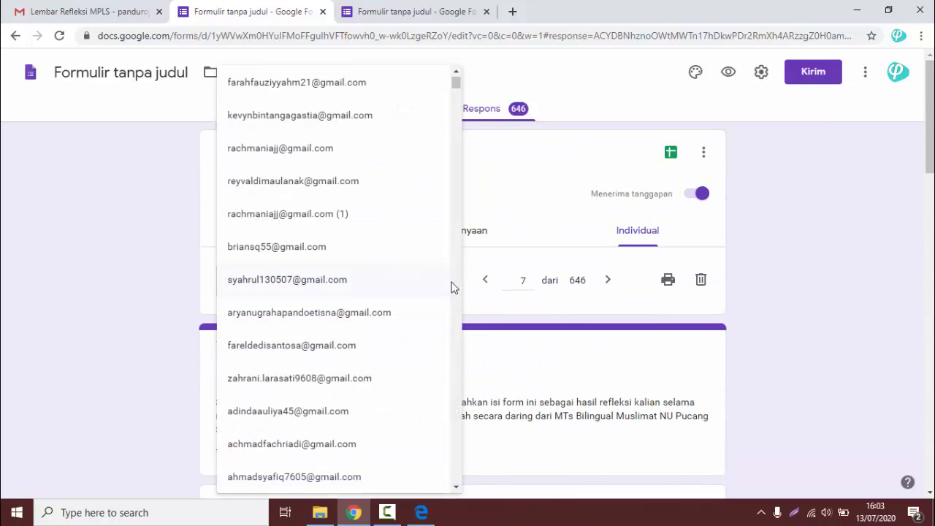
click(390, 380)
scroll(481, 332, down, 15)
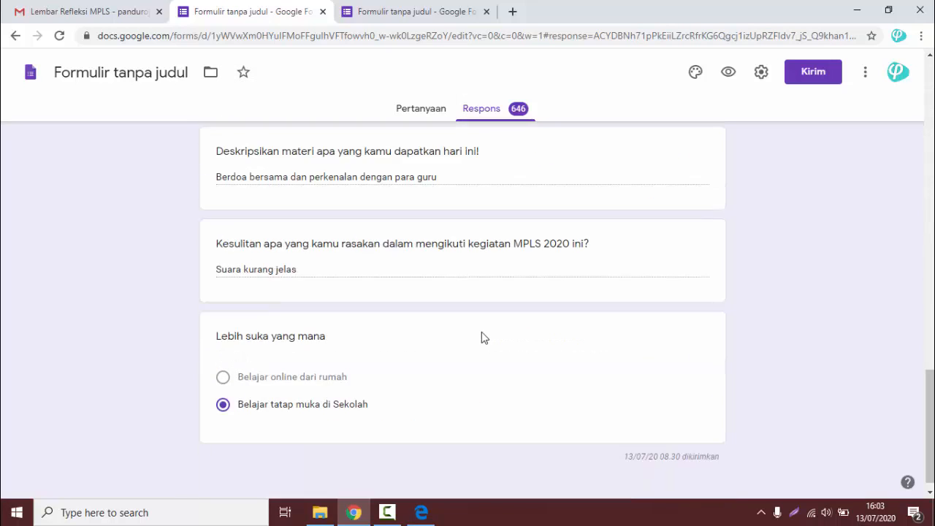
scroll(481, 332, up, 8)
scroll(490, 300, up, 10)
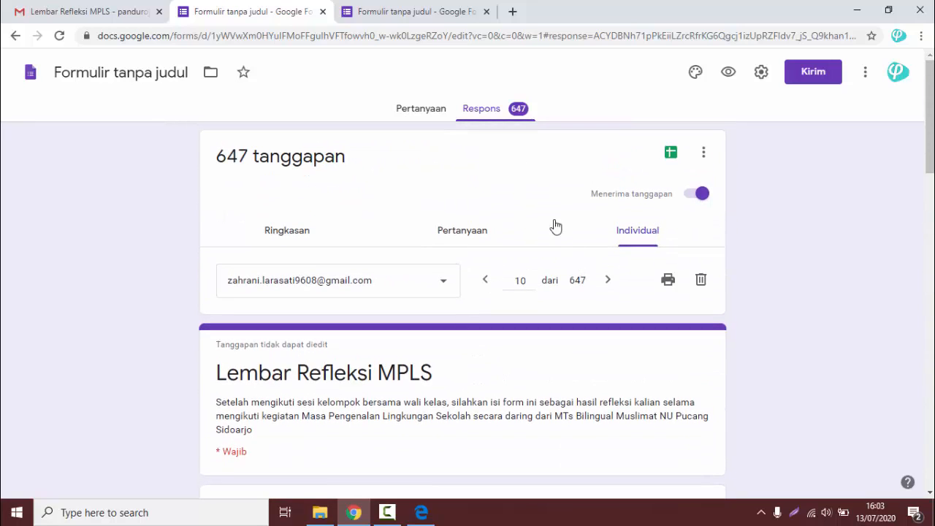
Open the form's responses as a spreadsheet and make the Timestamp header in cell A1 the active cell
click(671, 155)
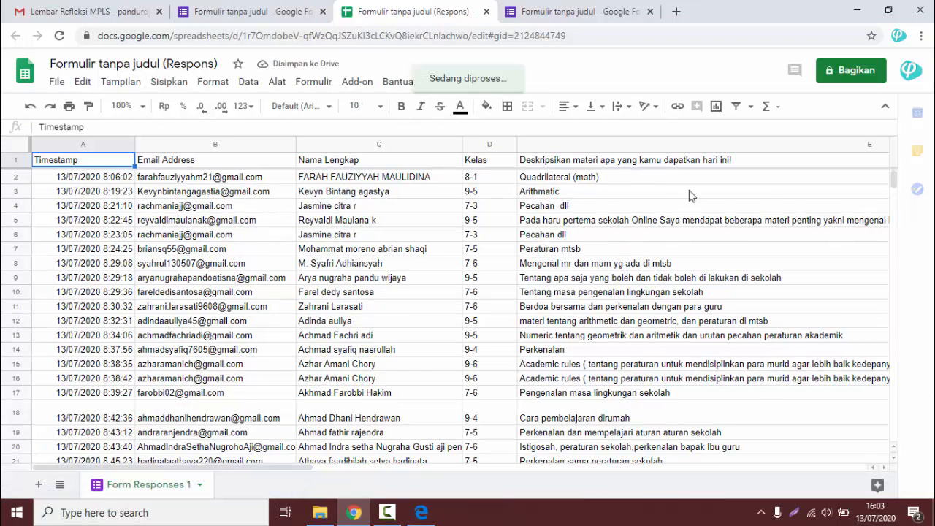
click(100, 180)
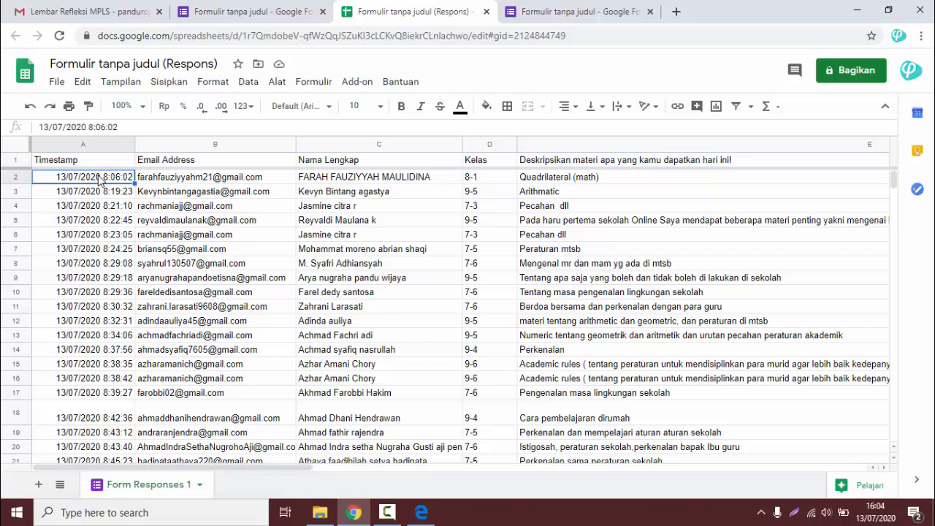
key(Up)
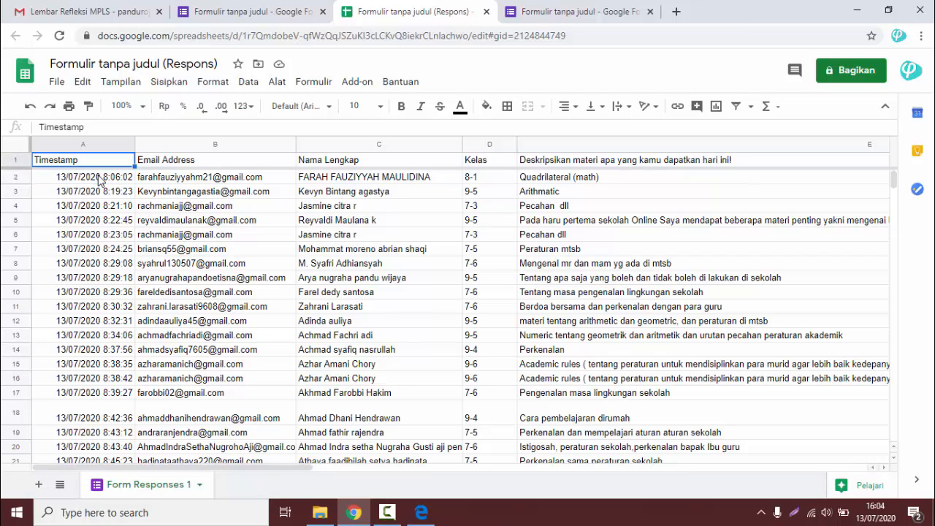
key(Down)
key(Up)
Select the header cells from Timestamp through "Lebih suka yang mana", range A1:G1
key(shift+Right)
key(shift+Right)
key(shift+Right)
key(shift+Right)
key(shift+Right)
key(shift+Right)
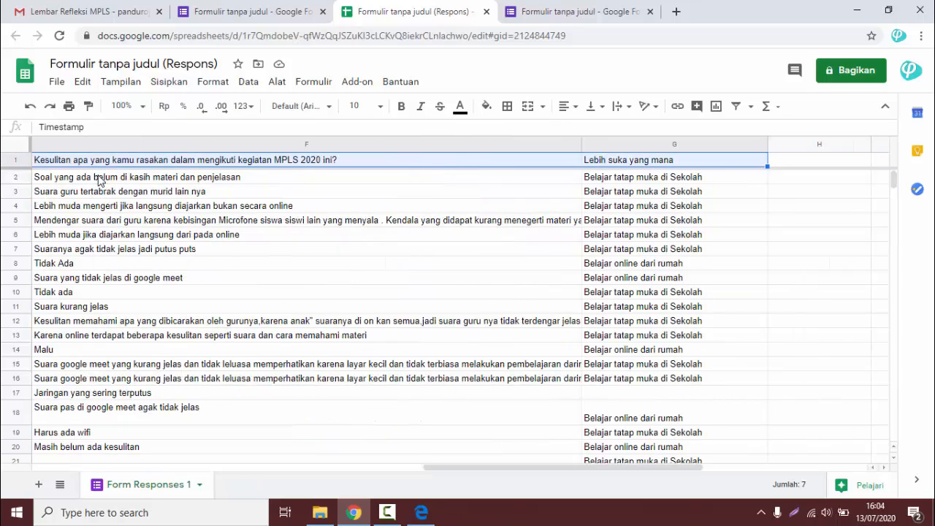
Extend the selection of columns A to G downward from the header row over the response rows through row 304
key(shift+Down)
key(shift+Down)
key(shift+Down)
key(shift+Down)
key(shift+Down)
key(shift+Down)
key(shift+Down)
key(shift+Down)
key(shift+Down)
key(shift+Down)
key(shift+Down)
key(shift+Down)
key(shift+Down)
key(shift+Down)
key(shift+Down)
key(shift+Down)
key(shift+Down)
key(shift+Down)
key(shift+Down)
key(shift+Down)
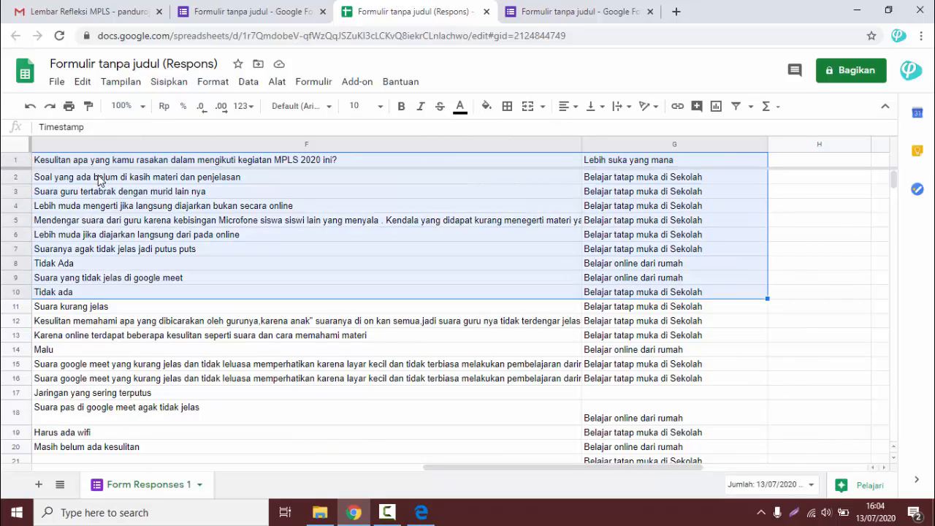
key(shift+Down)
key(shift+Down)
key(shift+Down)
key(shift+Down)
key(shift+Down)
key(shift+Down)
key(shift+Down)
key(shift+Down)
key(shift+Down)
key(shift+Down)
key(shift+Down)
key(shift+Down)
key(shift+Down)
key(shift+Down)
key(shift+Down)
key(shift+Down)
key(shift+Down)
key(shift+Down)
key(shift+Down)
key(shift+Down)
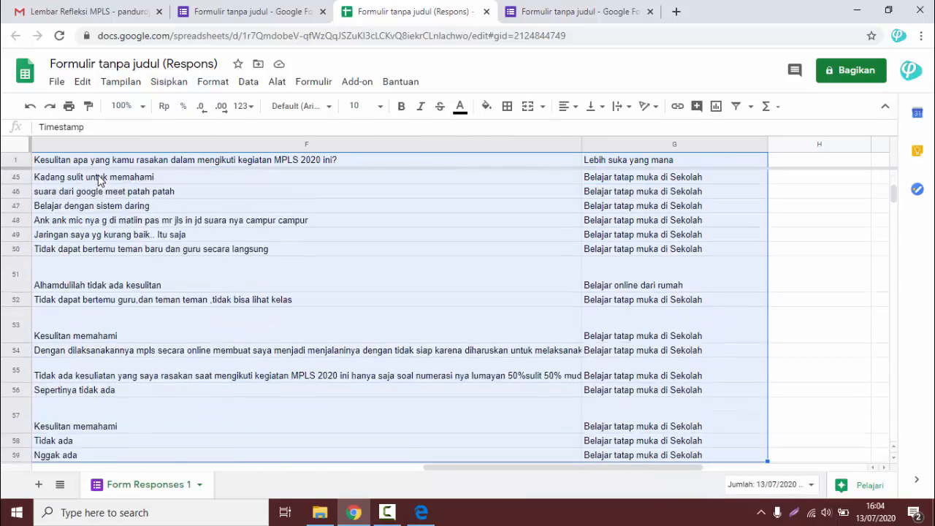
key(shift+Down)
key(shift+Down)
key(shift+Down)
key(shift+Down)
key(shift+Down)
key(shift+Down)
key(shift+Down)
key(shift+Down)
key(shift+Down)
key(shift+Down)
key(shift+Down)
key(shift+Down)
key(shift+Down)
key(shift+Down)
key(shift+Down)
key(shift+Down)
key(shift+Down)
key(shift+Down)
key(shift+Down)
key(shift+Down)
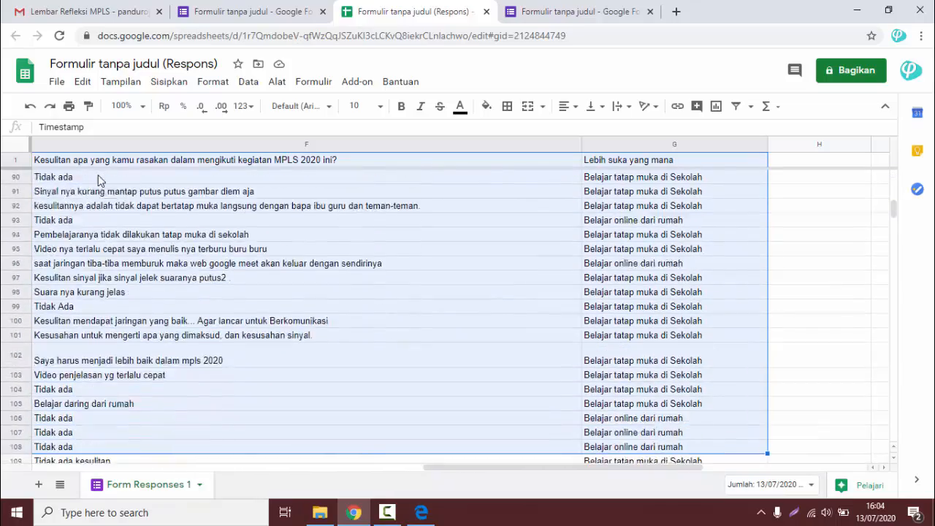
key(shift+Down)
key(shift+Down)
key(shift+Down)
key(shift+Down)
key(shift+Down)
key(shift+Down)
key(shift+Down)
key(shift+Down)
key(shift+Down)
key(shift+Down)
key(shift+Down)
key(shift+Down)
key(shift+Down)
key(shift+Down)
key(shift+Down)
key(shift+Down)
key(shift+Down)
key(shift+Down)
key(shift+Down)
key(shift+Down)
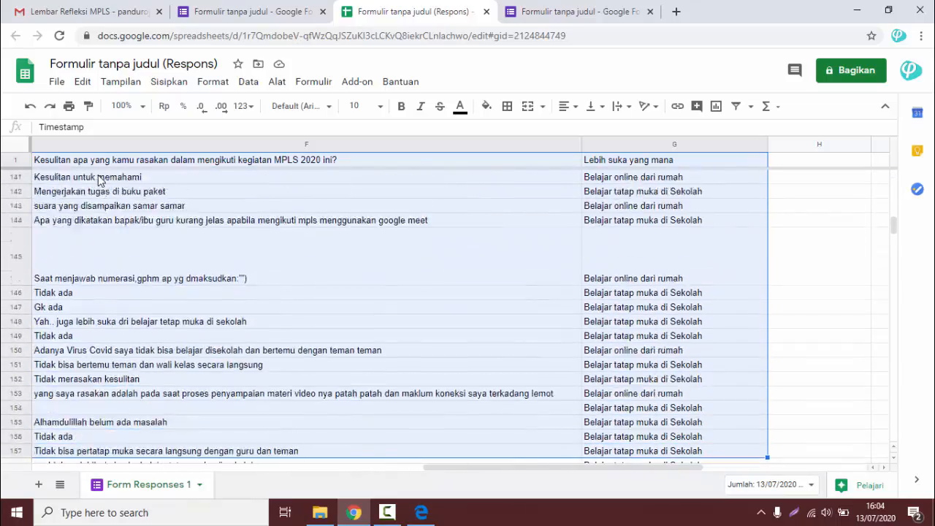
key(shift+Down)
key(shift+Down)
key(shift+Down)
key(shift+Down)
key(shift+Down)
key(shift+Down)
key(shift+Down)
key(shift+Down)
key(shift+Down)
key(shift+Down)
key(shift+Down)
key(shift+Down)
key(shift+Down)
key(shift+Down)
key(shift+Down)
key(shift+Down)
key(shift+Down)
key(shift+Down)
key(shift+Down)
key(shift+Down)
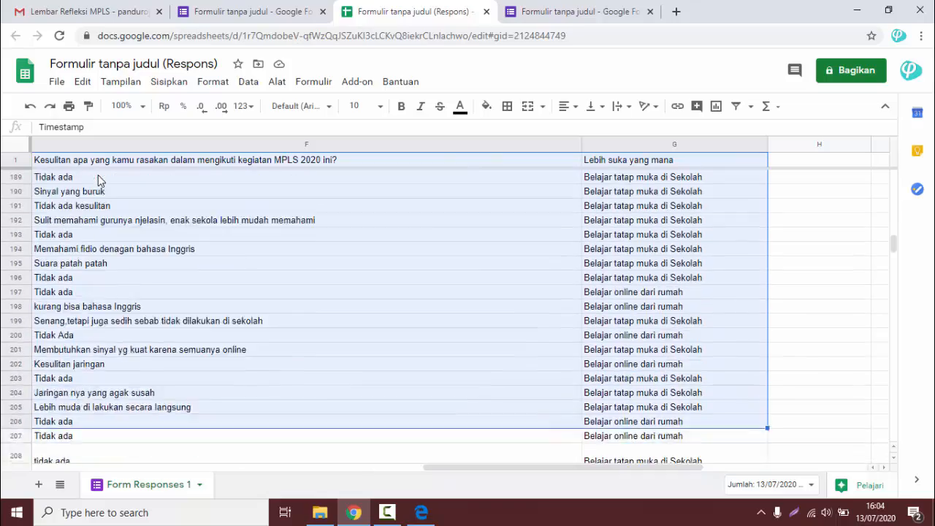
key(shift+Down)
key(shift+Down)
key(shift+Down)
key(shift+Down)
key(shift+Down)
key(shift+Down)
key(shift+Down)
key(shift+Down)
key(shift+Down)
key(shift+Down)
key(shift+Down)
key(shift+Down)
key(shift+Down)
key(shift+Down)
key(shift+Down)
key(shift+Down)
key(shift+Down)
key(shift+Down)
key(shift+Down)
key(shift+Down)
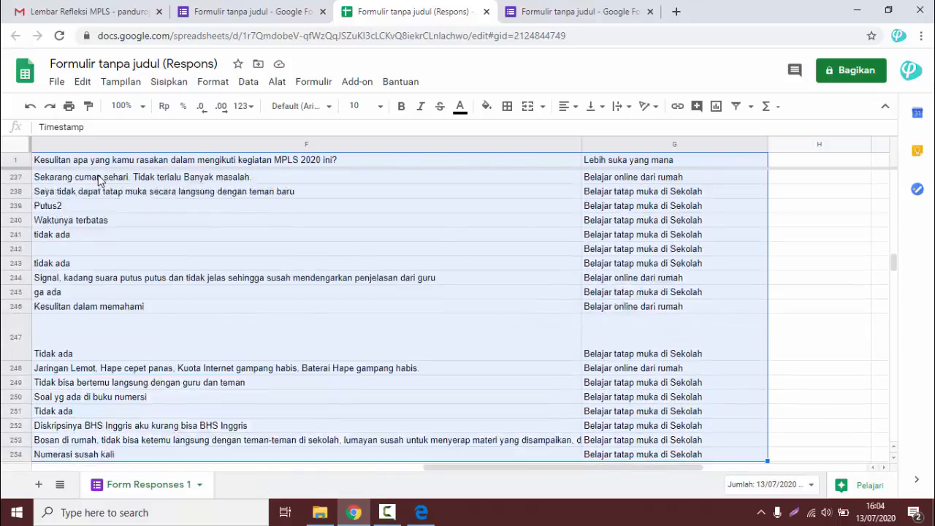
key(shift+Down)
key(shift+Down)
key(shift+Down)
key(shift+Down)
key(shift+Down)
key(shift+Down)
key(shift+Down)
key(shift+Down)
key(shift+Down)
key(shift+Down)
key(shift+Down)
key(shift+Down)
key(shift+Down)
key(shift+Down)
key(shift+Down)
key(shift+Down)
key(shift+Down)
key(shift+Down)
key(shift+Down)
key(shift+Down)
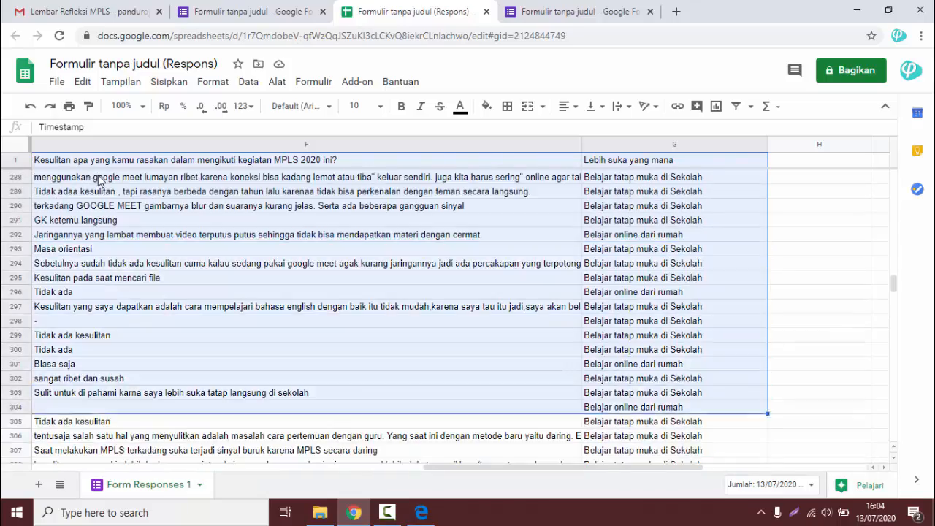
Extend the selection of columns A to G down to the last response in row 648 and copy the range A1:G648
key(shift+Down)
key(shift+Down)
key(shift+Down)
key(shift+Down)
key(shift+Down)
key(shift+Down)
key(shift+Down)
key(shift+Down)
key(shift+Down)
key(shift+Down)
key(shift+Down)
key(shift+Down)
key(shift+Down)
key(shift+Down)
key(shift+Down)
key(shift+Down)
key(shift+Down)
key(shift+Down)
key(shift+Down)
key(shift+Down)
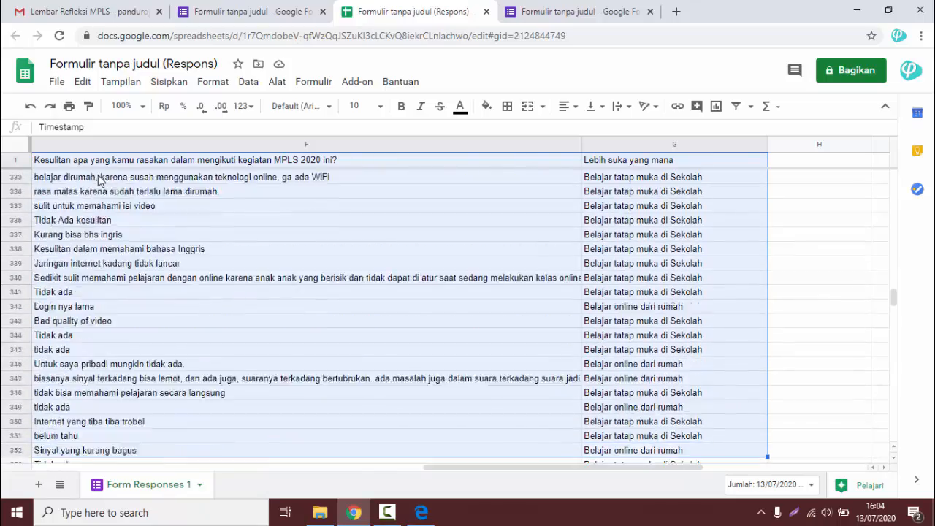
key(shift+Down)
key(shift+Down)
key(shift+Down)
key(shift+Down)
key(shift+Down)
key(shift+Down)
key(shift+Down)
key(shift+Down)
key(shift+Down)
key(shift+Down)
key(shift+Down)
key(shift+Down)
key(shift+Down)
key(shift+Down)
key(shift+Down)
key(shift+Down)
key(shift+Down)
key(shift+Down)
key(shift+Down)
key(shift+Down)
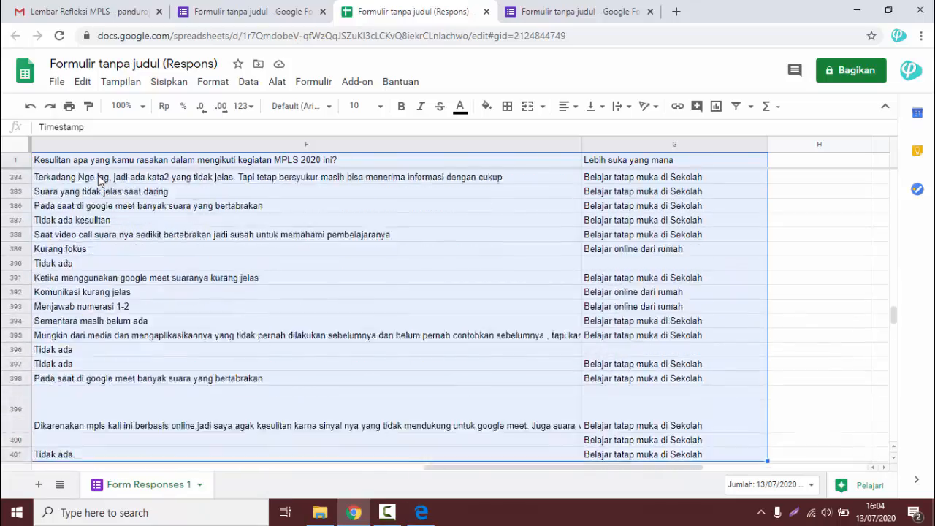
key(shift+Down)
key(shift+Down)
key(shift+Down)
key(shift+Down)
key(shift+Down)
key(shift+Down)
key(shift+Down)
key(shift+Down)
key(shift+Down)
key(shift+Down)
key(shift+Down)
key(shift+Down)
key(shift+Down)
key(shift+Down)
key(shift+Down)
key(shift+Down)
key(shift+Down)
key(shift+Down)
key(shift+Down)
key(shift+Down)
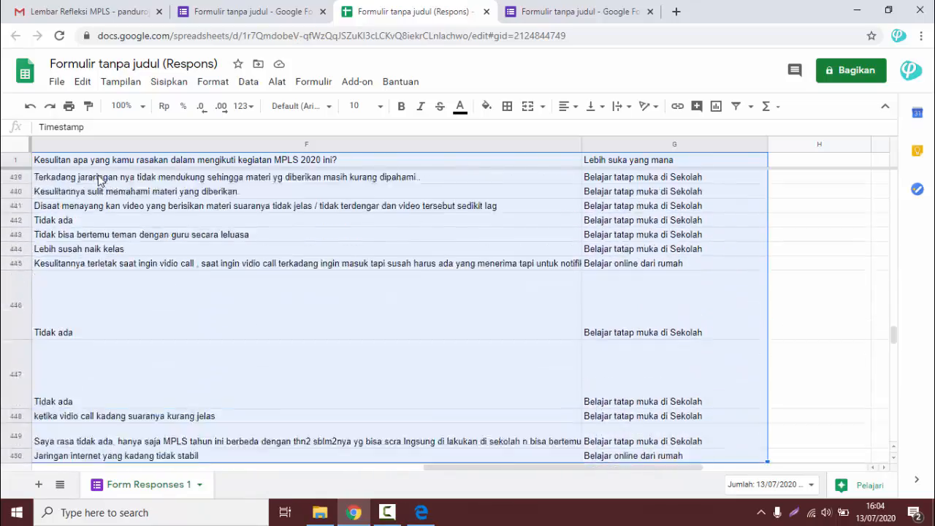
key(shift+Down)
key(shift+Down)
key(shift+Down)
key(shift+Down)
key(shift+Down)
key(shift+Down)
key(shift+Down)
key(shift+Down)
key(shift+Down)
key(shift+Down)
key(shift+Down)
key(shift+Down)
key(shift+Down)
key(shift+Down)
key(shift+Down)
key(shift+Down)
key(shift+Down)
key(shift+Down)
key(shift+Down)
key(shift+Down)
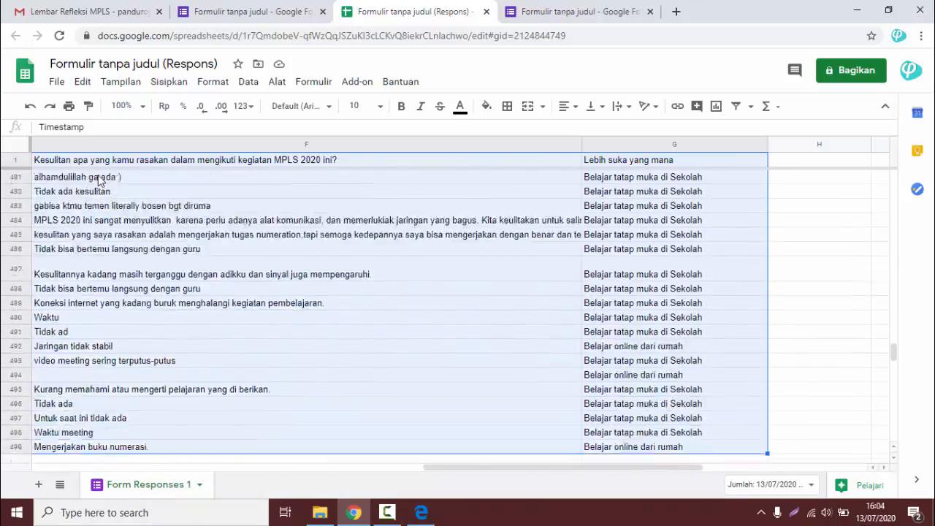
key(shift+Down)
key(shift+Down)
key(shift+Down)
key(shift+Down)
key(shift+Down)
key(shift+Down)
key(shift+Down)
key(shift+Down)
key(shift+Down)
key(shift+Down)
key(shift+Down)
key(shift+Down)
key(shift+Down)
key(shift+Down)
key(shift+Down)
key(shift+Down)
key(shift+Down)
key(shift+Down)
key(shift+Down)
key(shift+Down)
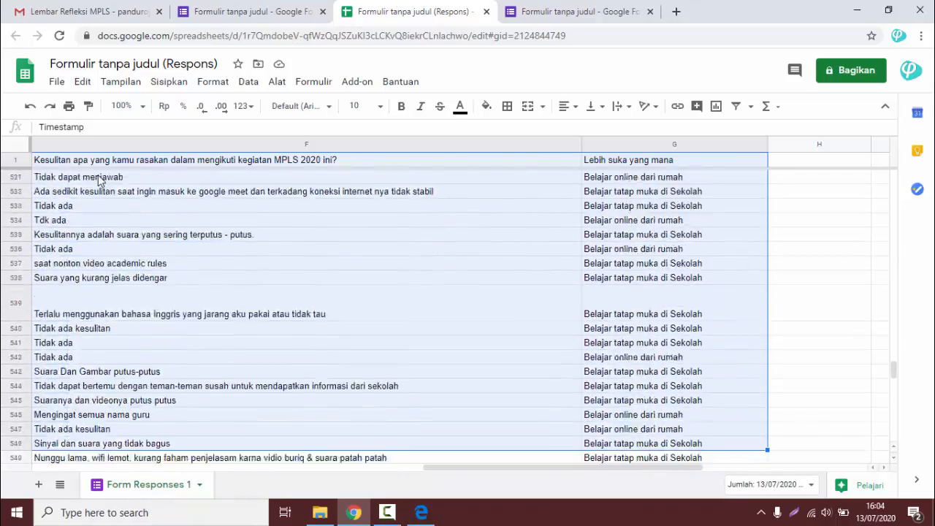
key(shift+Down)
key(shift+Down)
key(shift+Down)
key(shift+Down)
key(shift+Down)
key(shift+Down)
key(shift+Down)
key(shift+Down)
key(shift+Down)
key(shift+Down)
key(shift+Down)
key(shift+Down)
key(shift+Down)
key(shift+Down)
key(shift+Down)
key(shift+Down)
key(shift+Down)
key(shift+Down)
key(shift+Down)
key(shift+Down)
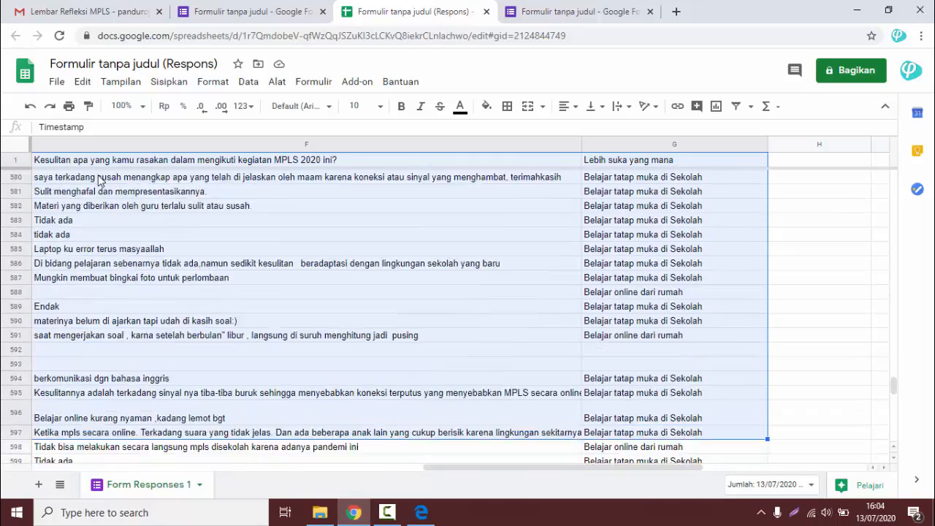
key(shift+Down)
key(shift+Down)
key(shift+Down)
key(shift+Down)
key(shift+Down)
key(shift+Down)
key(shift+Down)
key(shift+Down)
key(shift+Down)
key(shift+Down)
key(shift+Down)
key(shift+Down)
key(shift+Down)
key(shift+Down)
key(shift+Down)
key(shift+Down)
key(shift+Down)
key(shift+Down)
key(shift+Down)
key(shift+Down)
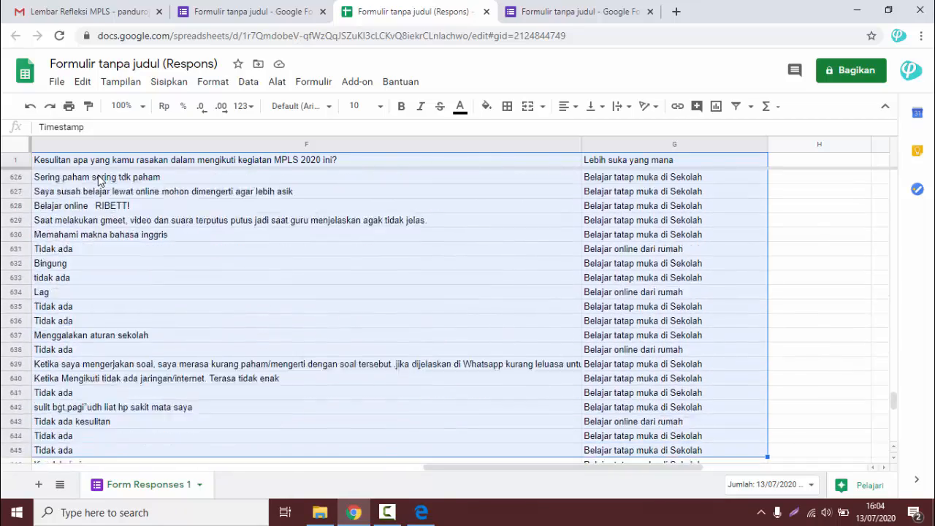
key(shift+Up)
key(shift+Up)
key(shift+Up)
key(shift+Up)
key(shift+Up)
key(shift+Up)
key(shift+Up)
key(shift+Up)
key(shift+Up)
key(shift+Up)
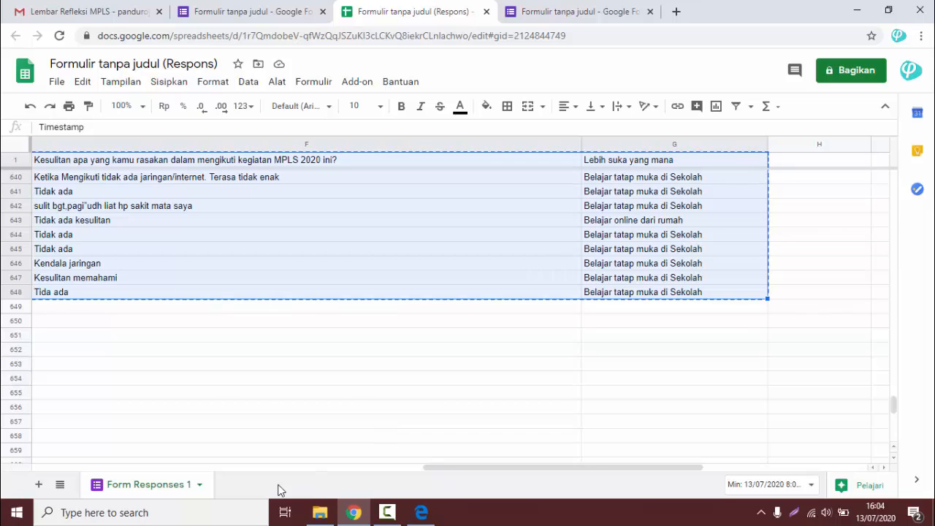
Launch Excel and create a new blank workbook
click(234, 512)
text(e)
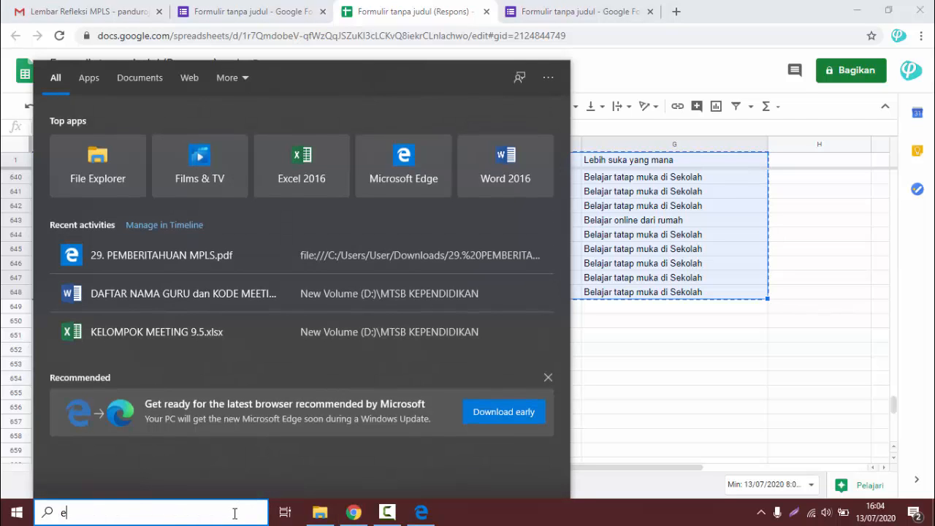
text(xc)
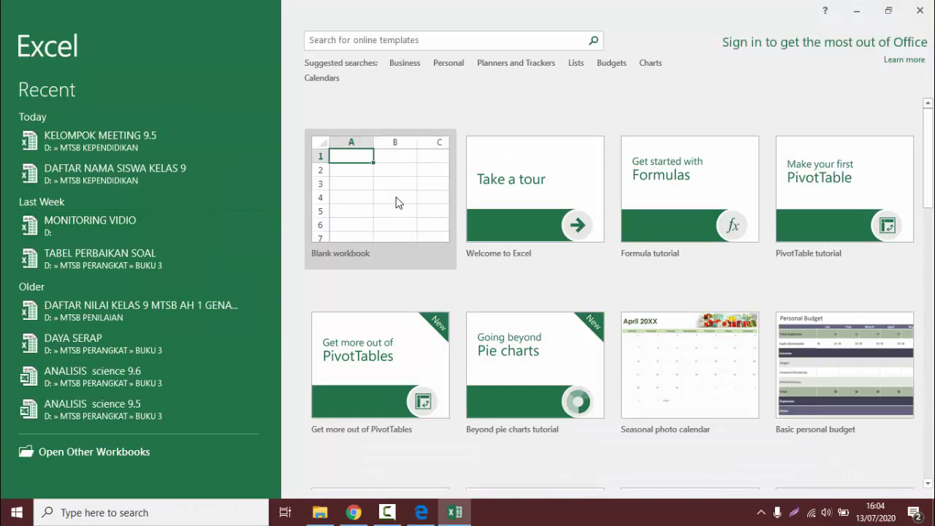
click(396, 199)
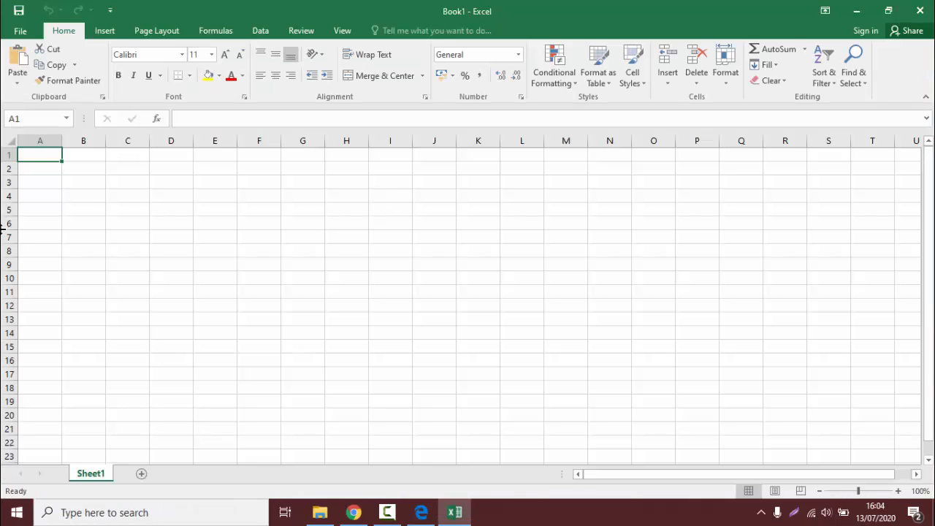
Paste the copied form responses into Sheet1 starting at cell B4 and widen columns B to F
click(79, 196)
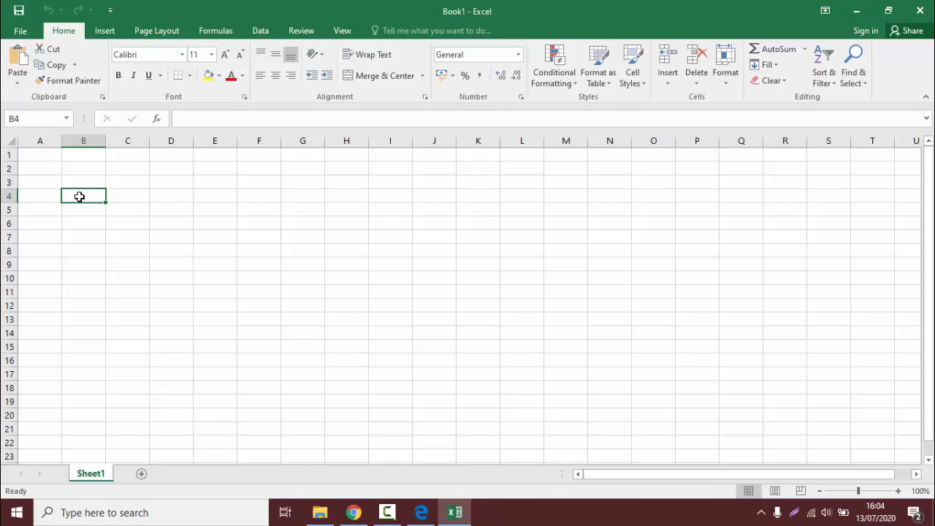
key(ctrl+v)
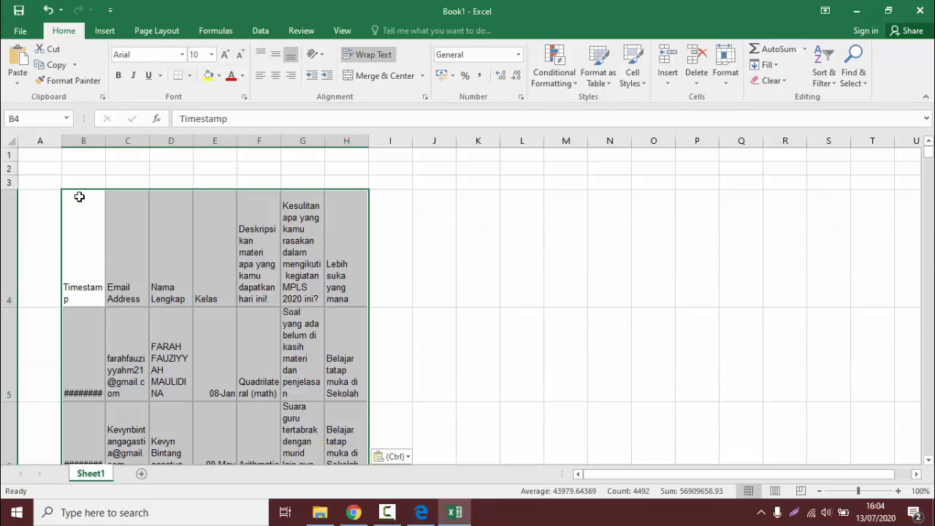
drag(103, 141, 730, 129)
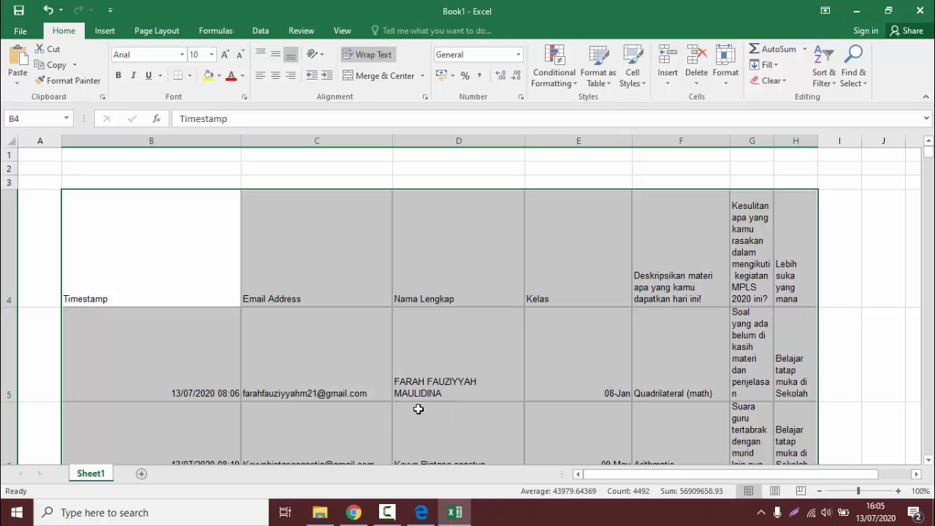
Switch back to Chrome and close the duplicate form tab located after the response spreadsheet's tab
click(356, 510)
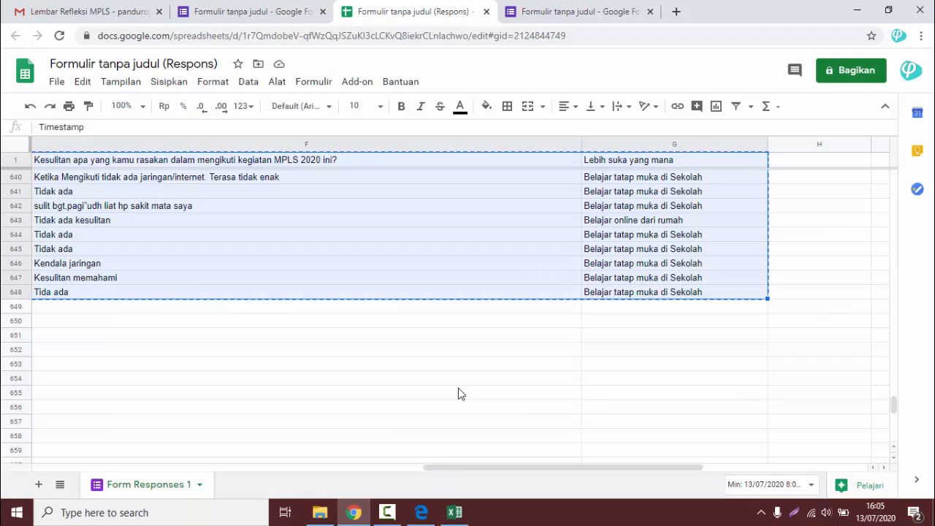
click(546, 10)
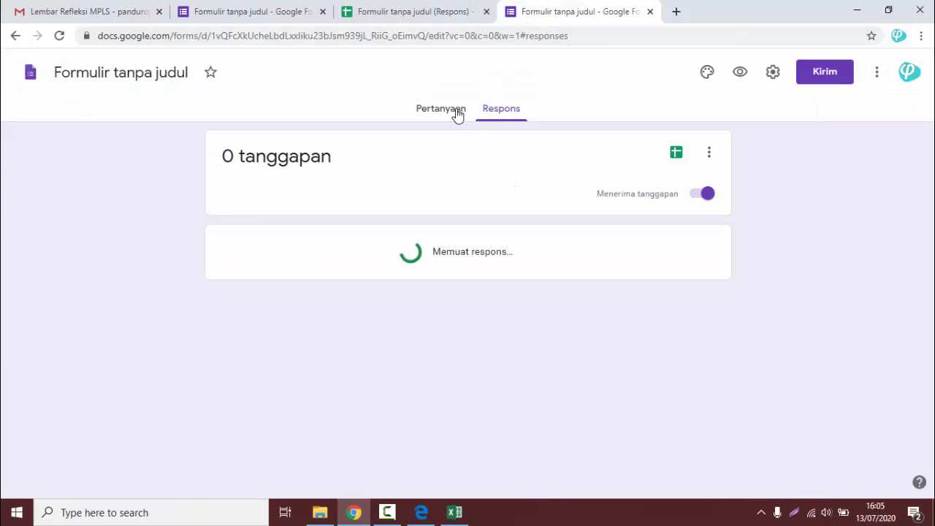
click(650, 11)
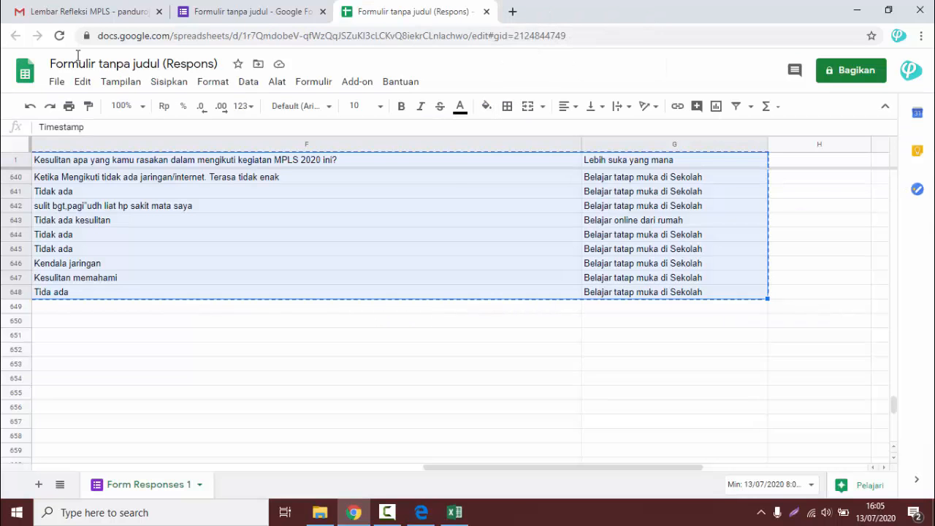
Open the "Refleksi MPLS Hari Ke 2" email from the Gmail inbox and launch its form in Google Forms
click(94, 7)
click(111, 194)
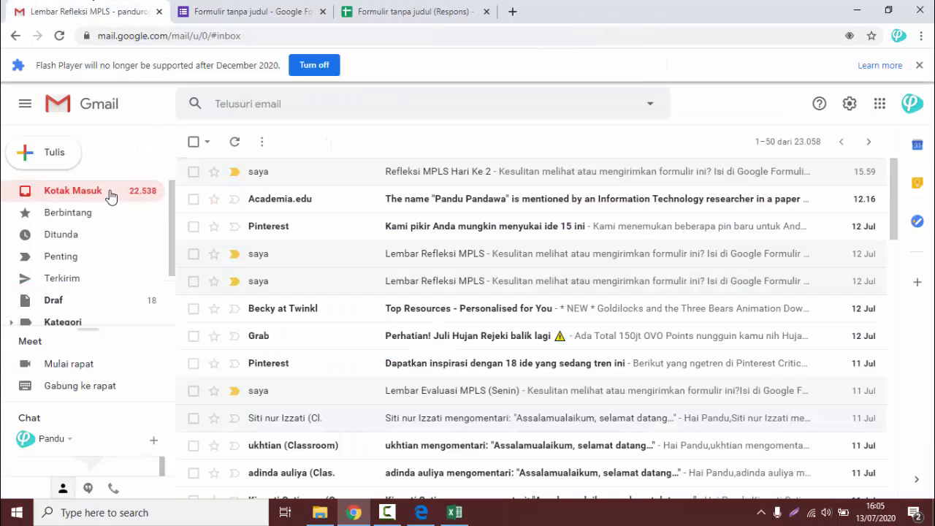
click(377, 173)
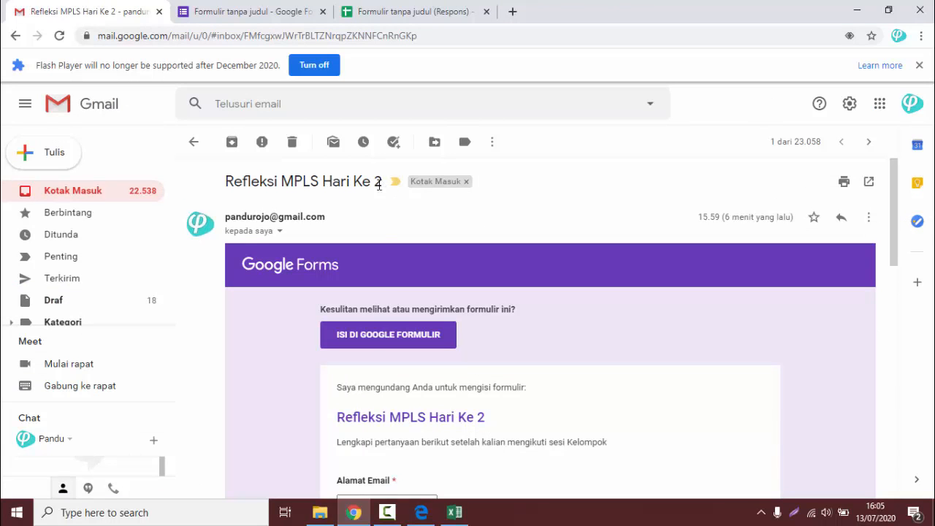
click(375, 338)
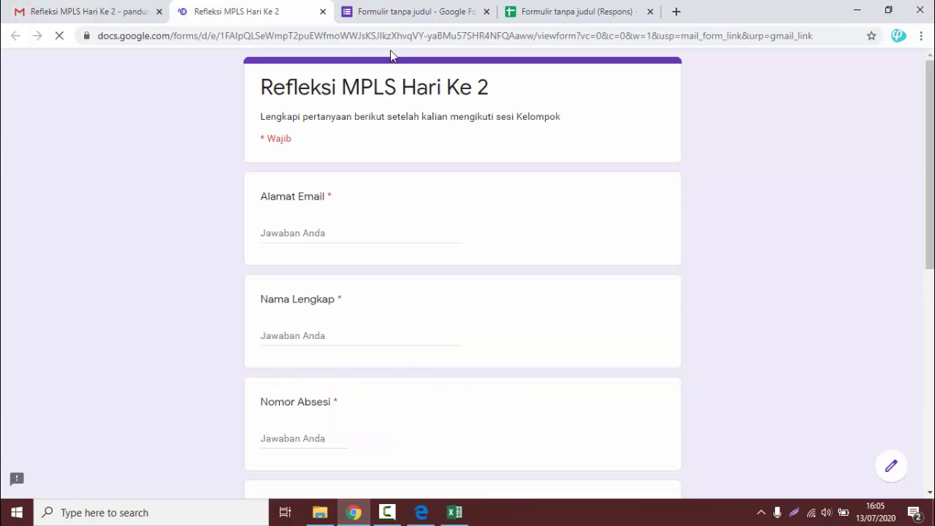
Select the entire web address of the opened "Refleksi MPLS Hari Ke 2" form
drag(670, 37, 46, 52)
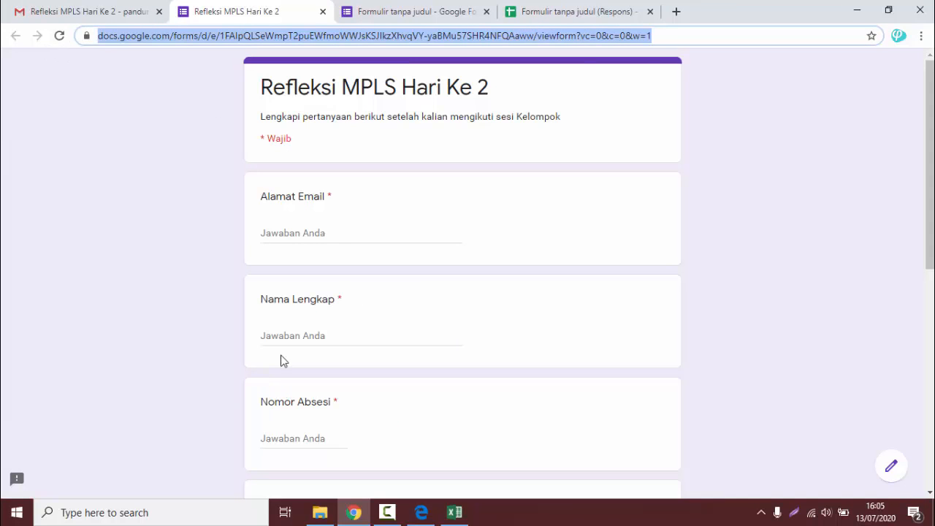
click(678, 34)
key(ctrl+a)
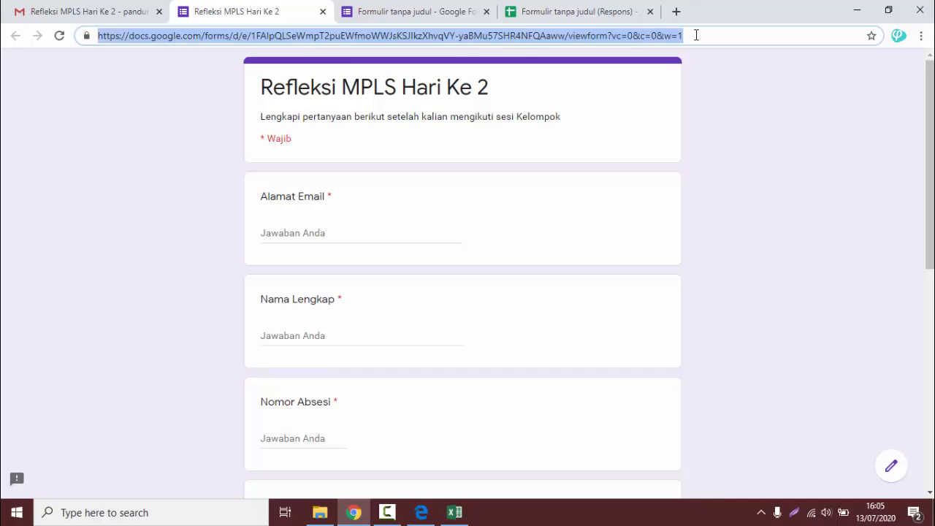